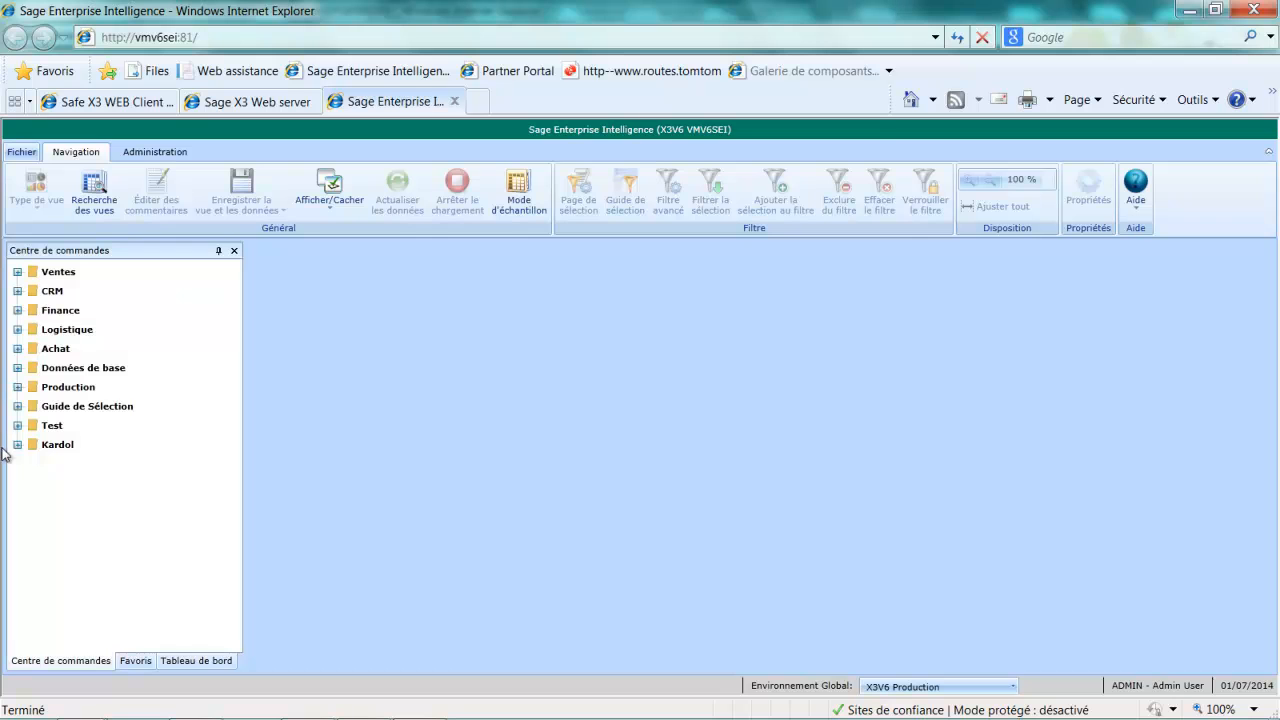
Step: Open the Clients par Vendeurs view from the Analyse des ventes (cube) group under Ventes
click(17, 272)
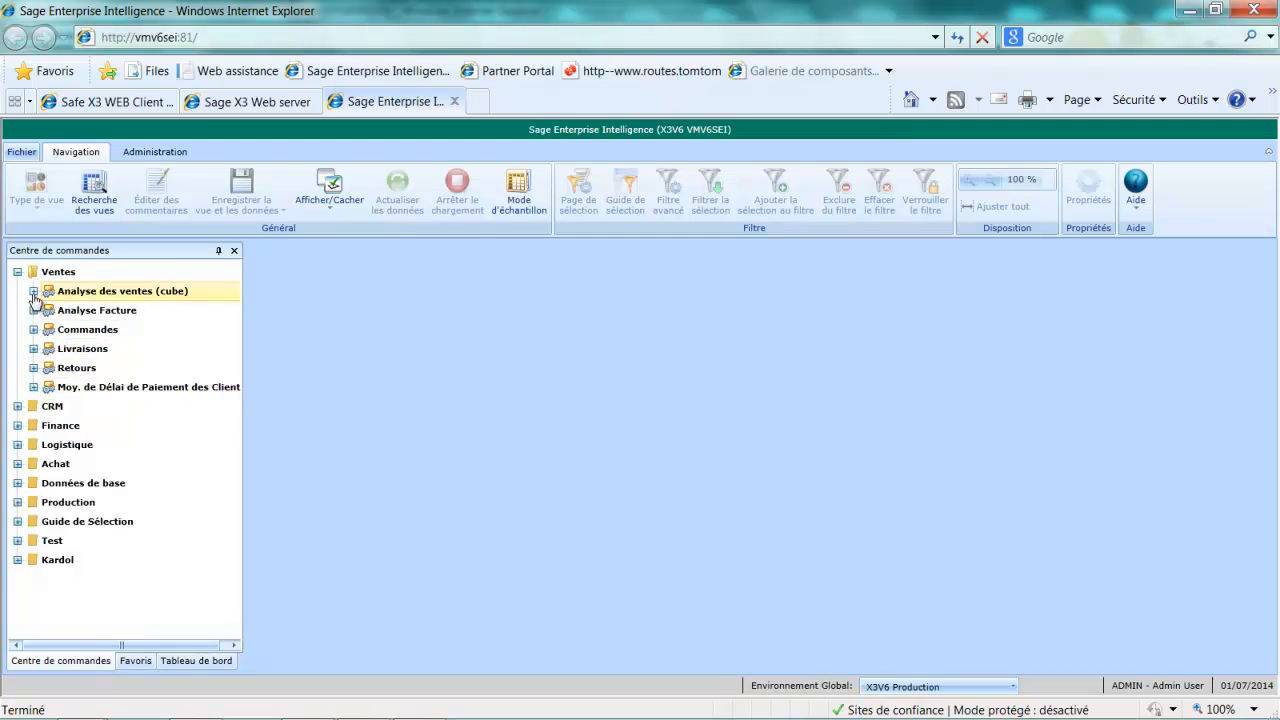
click(33, 292)
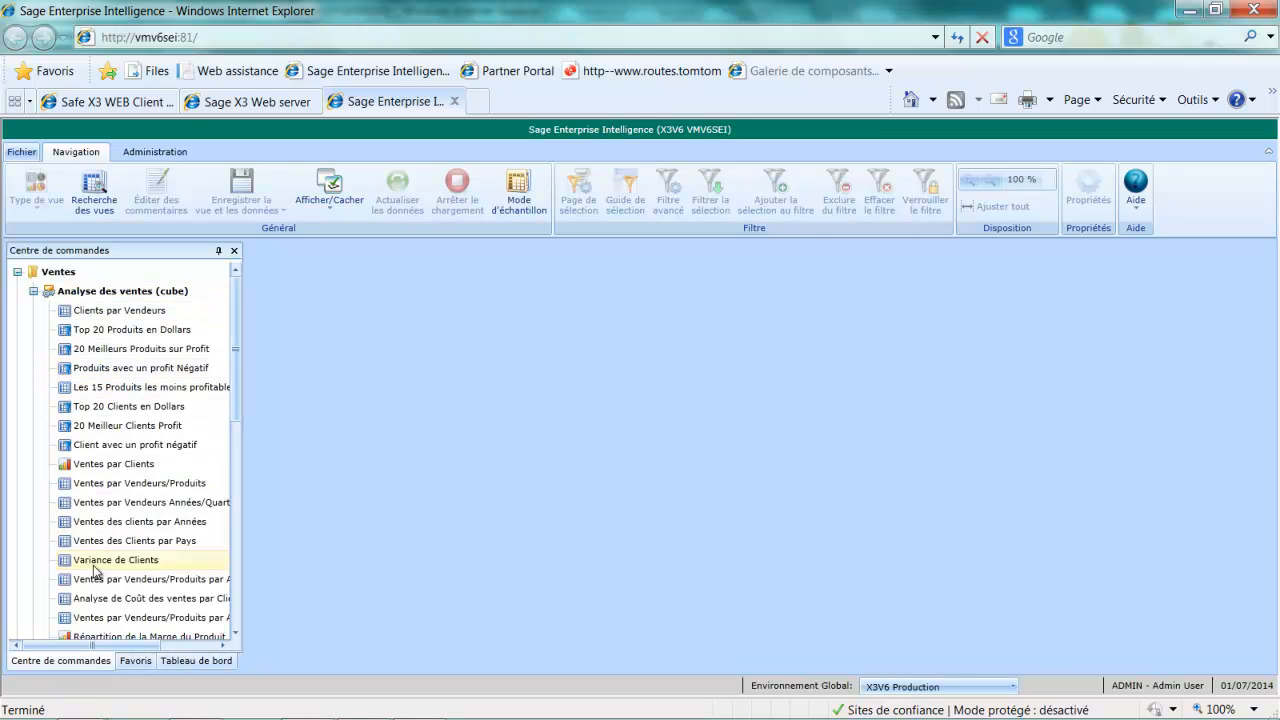
double_click(131, 318)
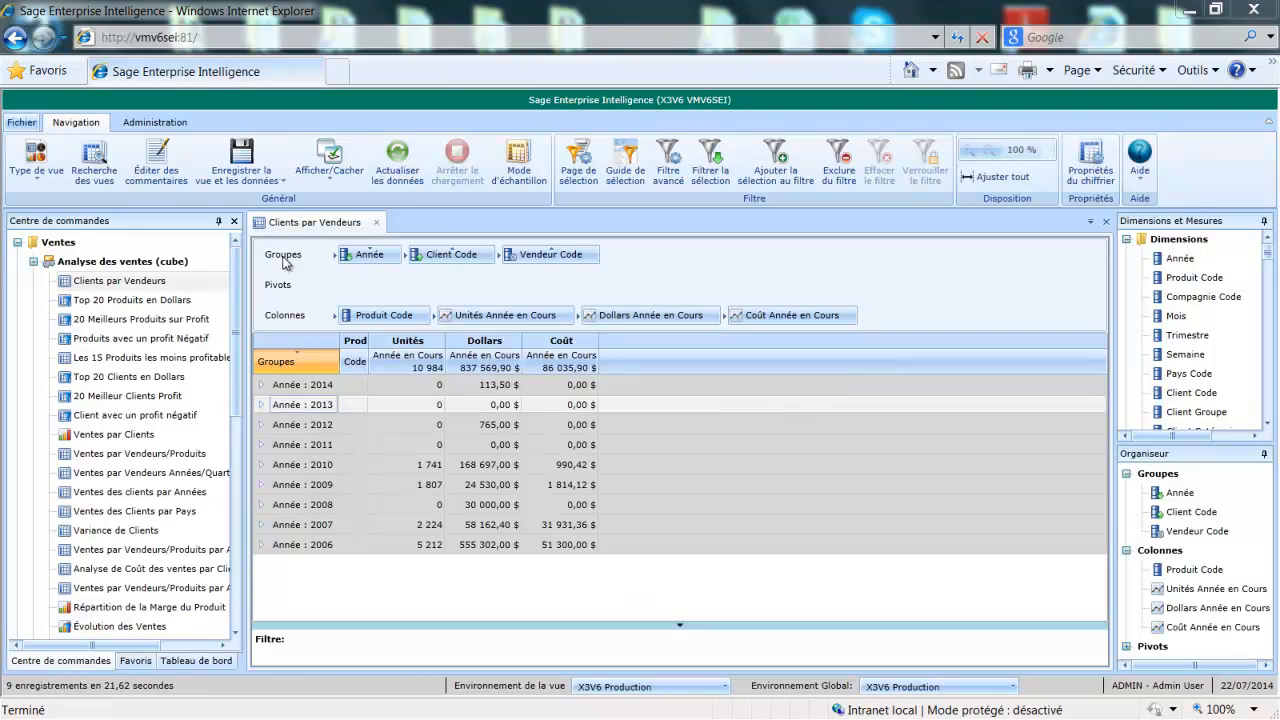
Step: Expand the Année 2013 group and examine the available dimensions, measures, descriptions and calculation columns alongside the yearly figures
click(261, 405)
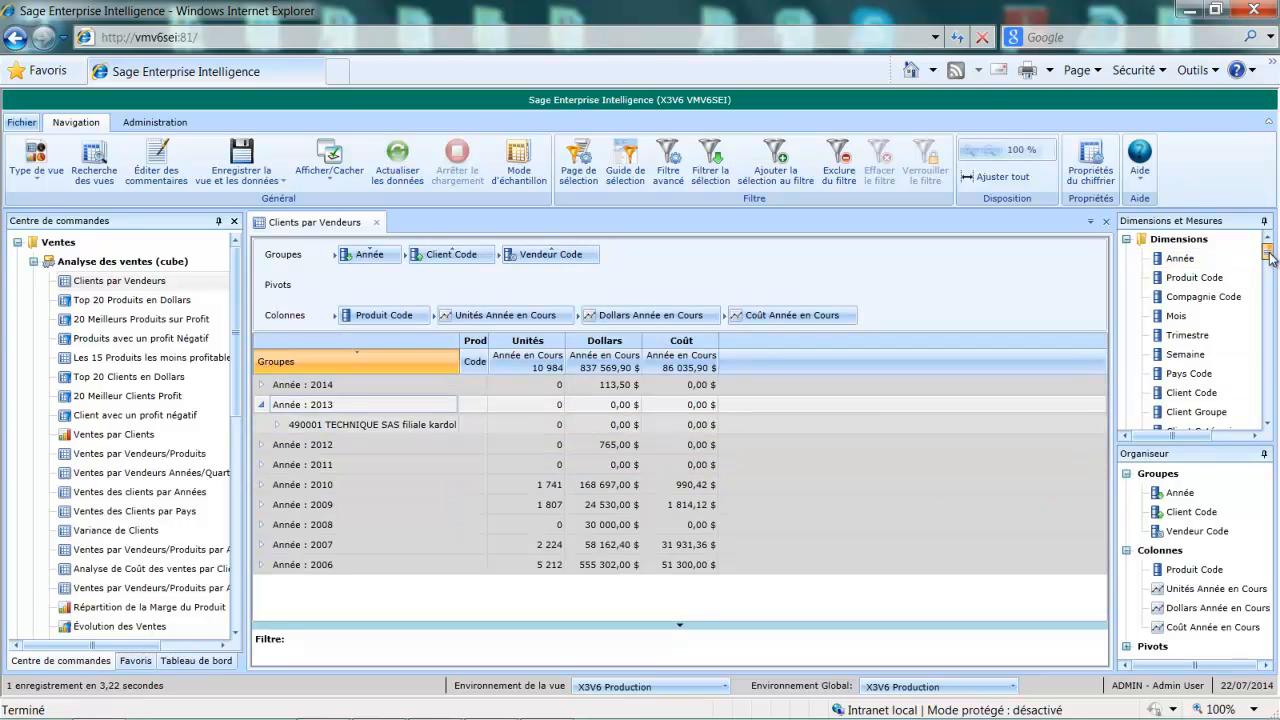
drag(1270, 257, 1271, 316)
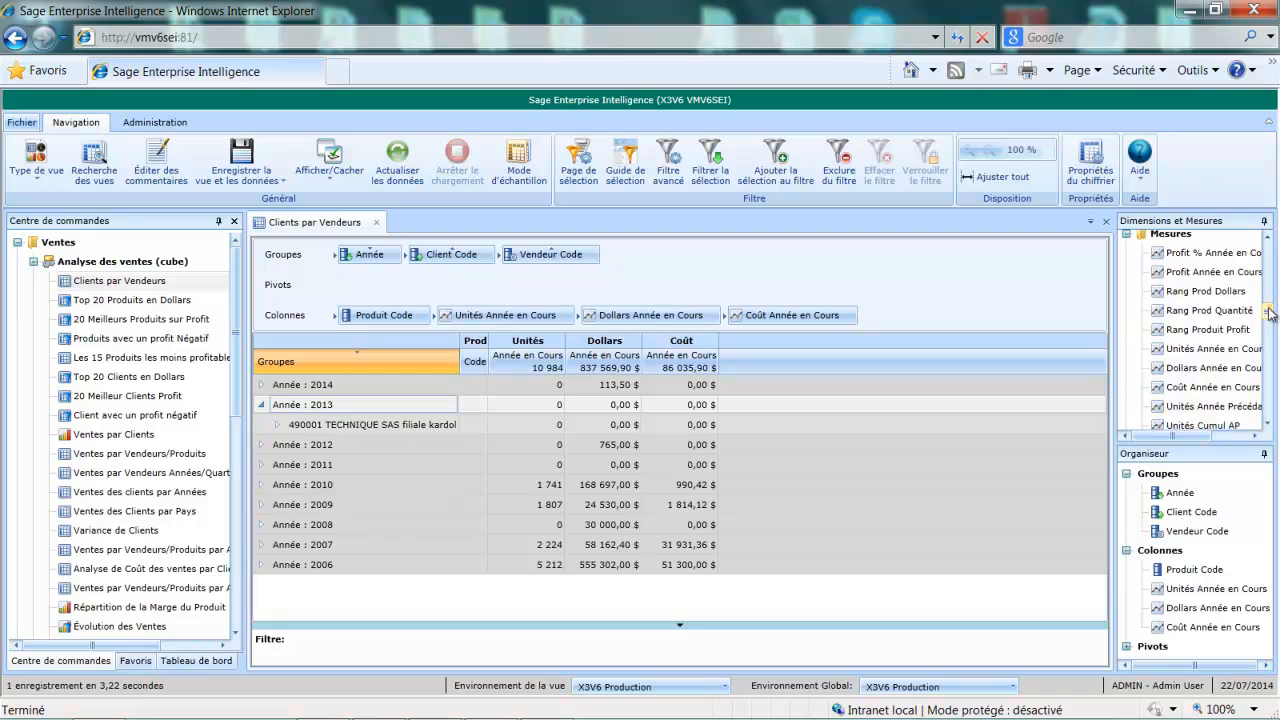
drag(1269, 314, 1270, 377)
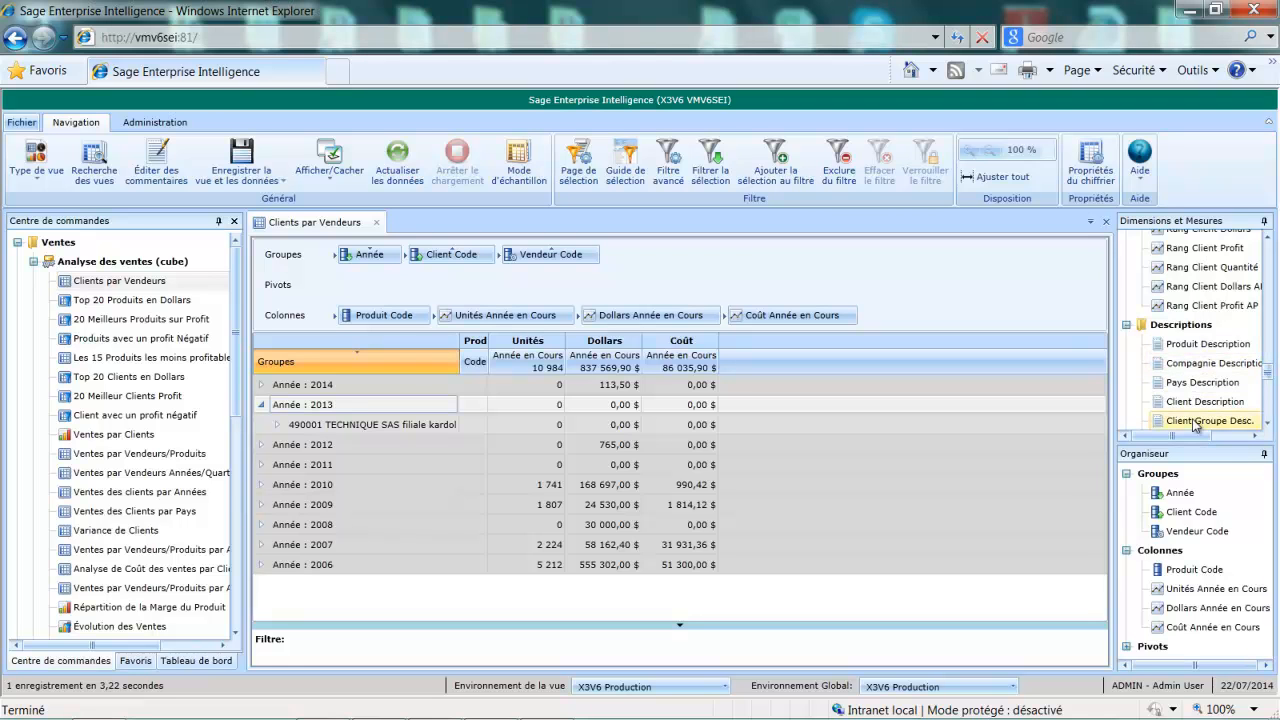
drag(1268, 372, 1269, 418)
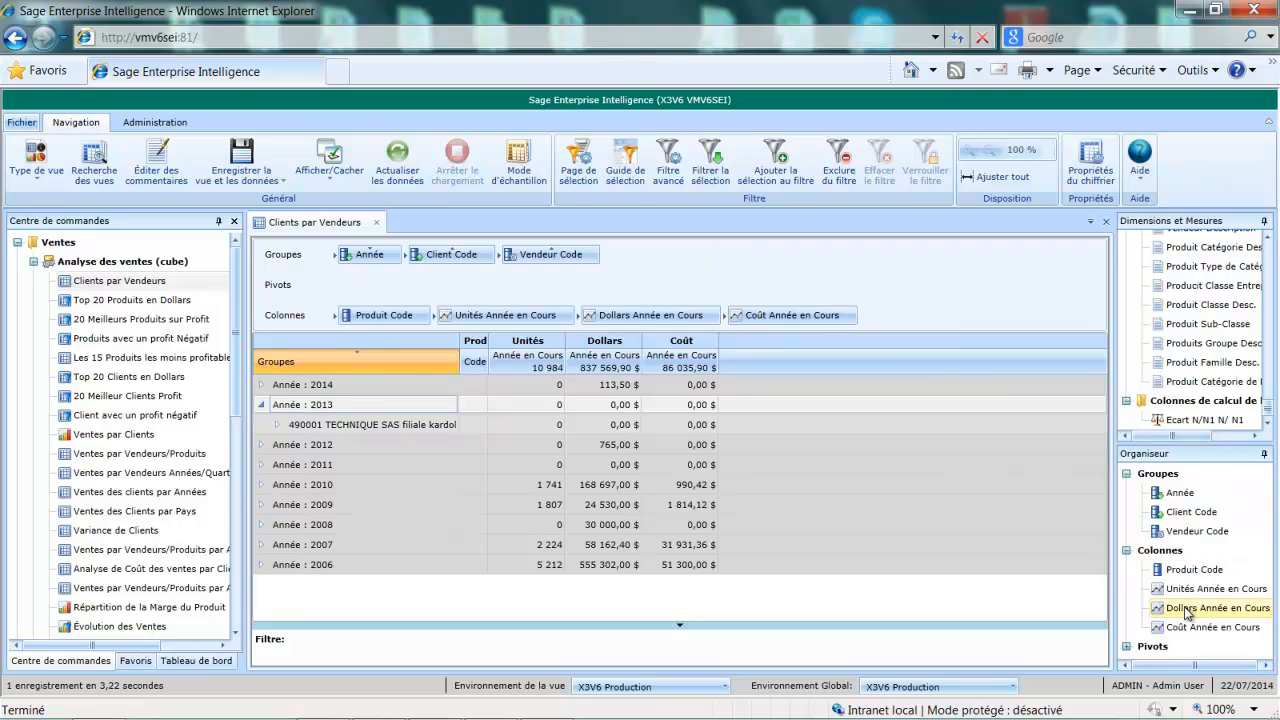
click(605, 406)
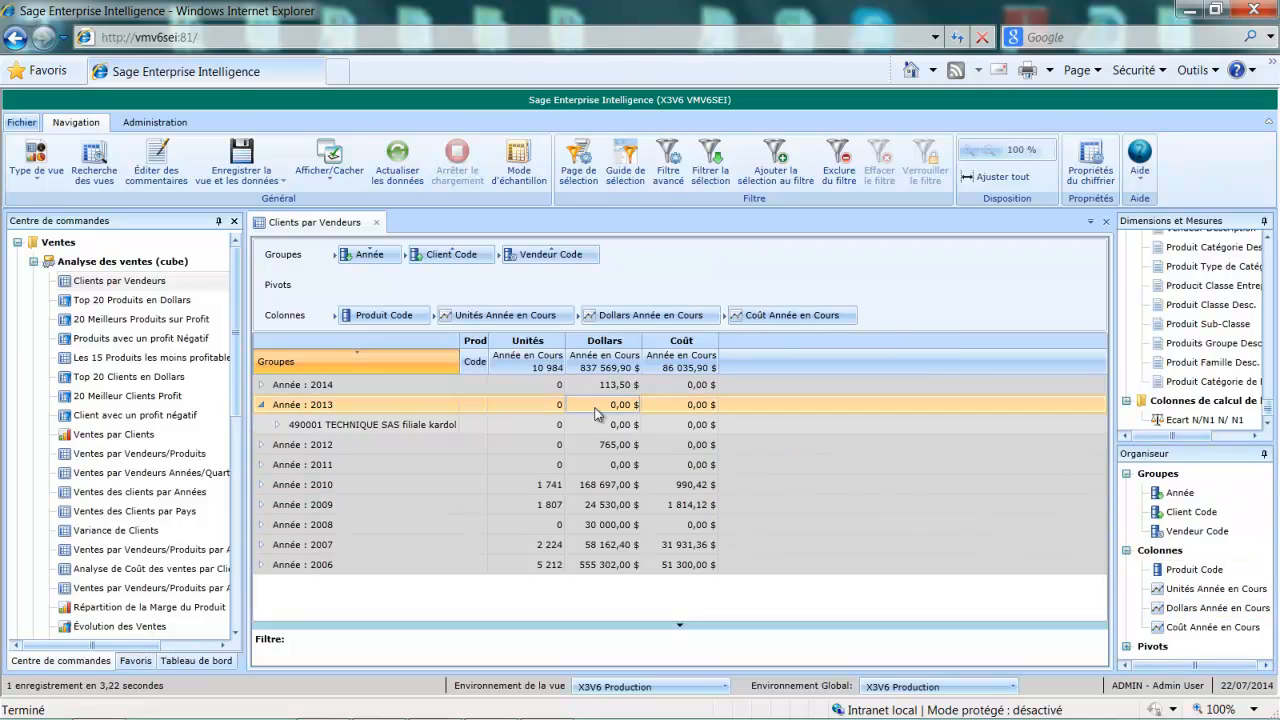
click(594, 484)
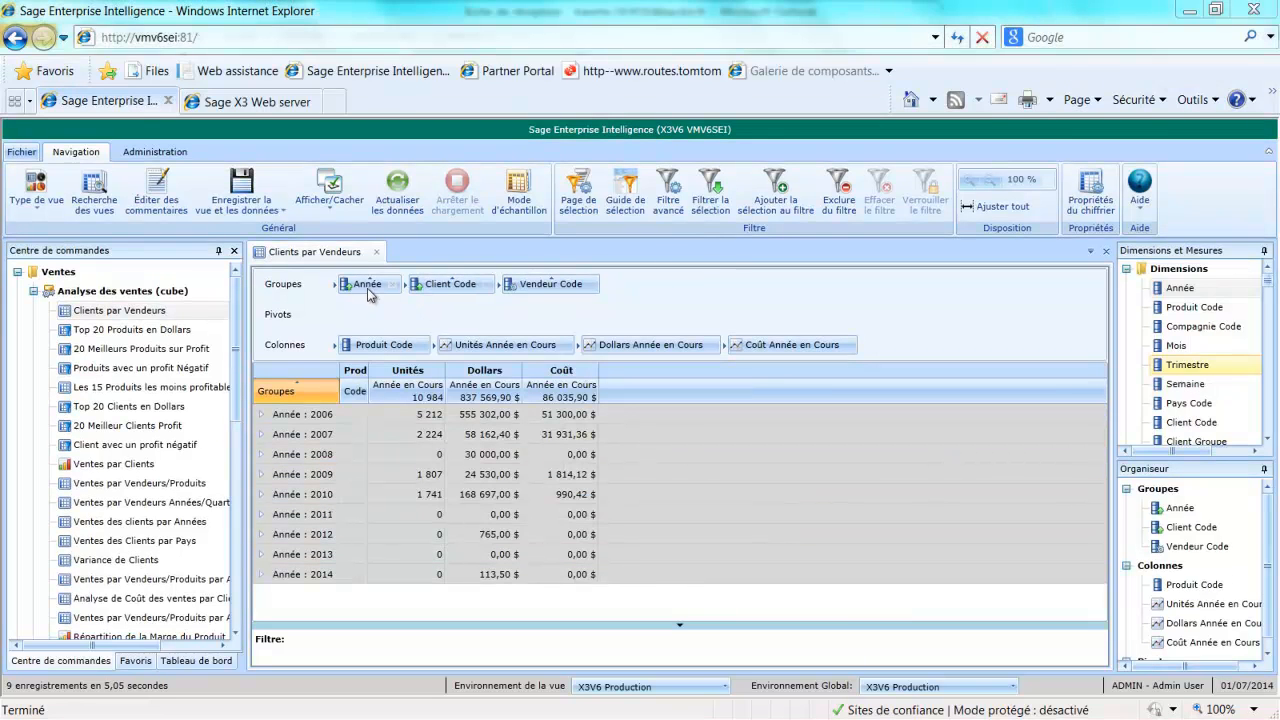
Step: Move Année from the groups to the pivots and add the Trimestre dimension as a second pivot after it
drag(376, 291, 374, 314)
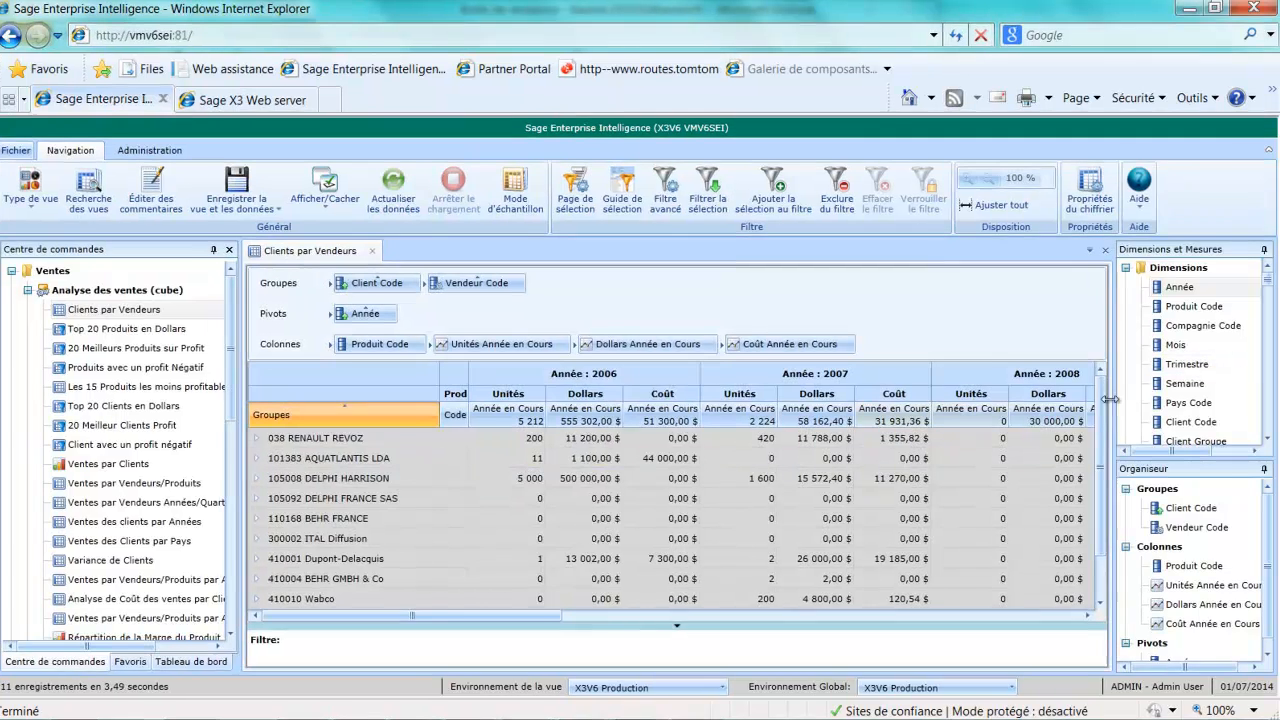
drag(1187, 364, 424, 318)
drag(230, 277, 242, 277)
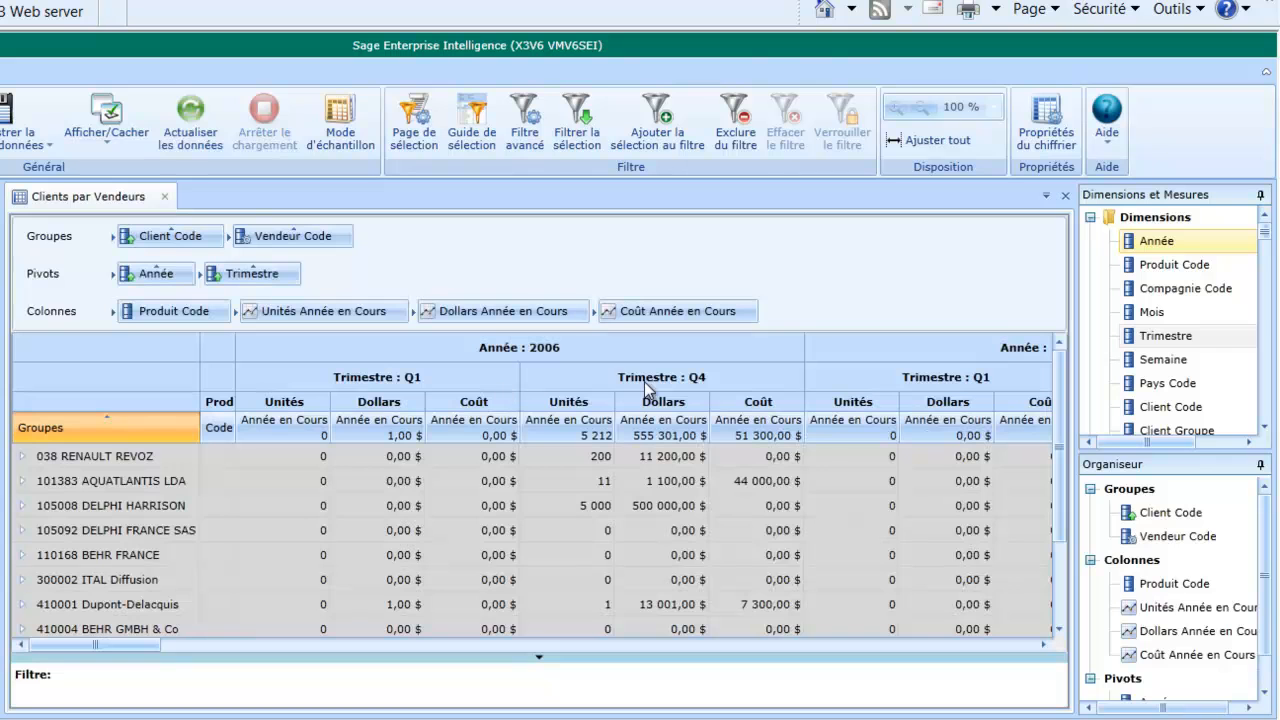
Step: Reorder the pivots so that Trimestre comes before Année
drag(265, 280, 128, 283)
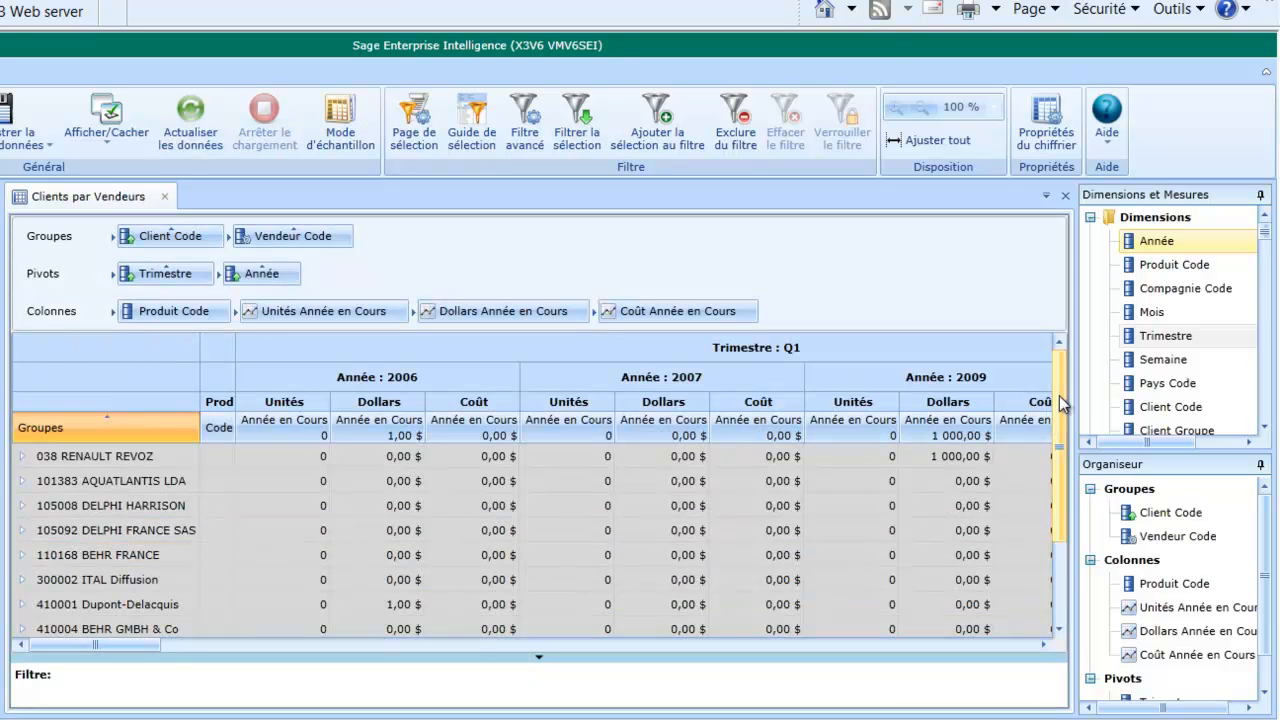
mouse_move(1059, 397)
mouse_down()
mouse_move(1043, 525)
mouse_move(1056, 376)
mouse_up()
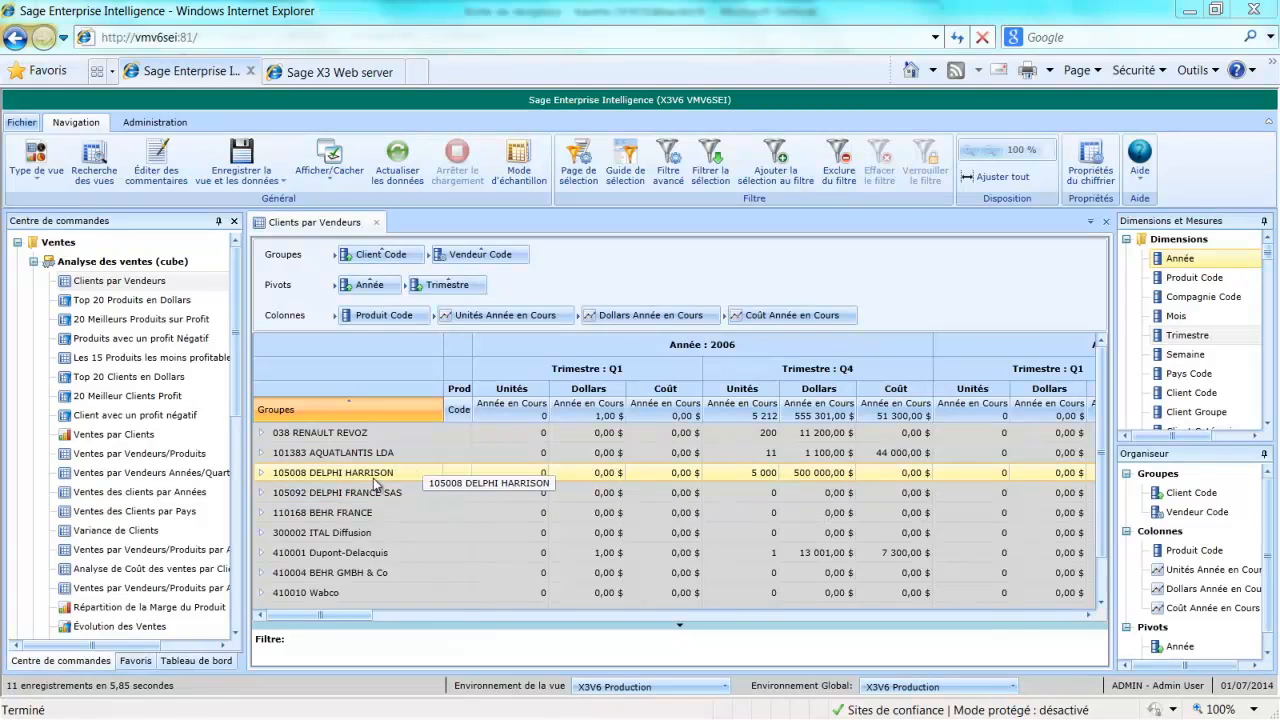
click(262, 478)
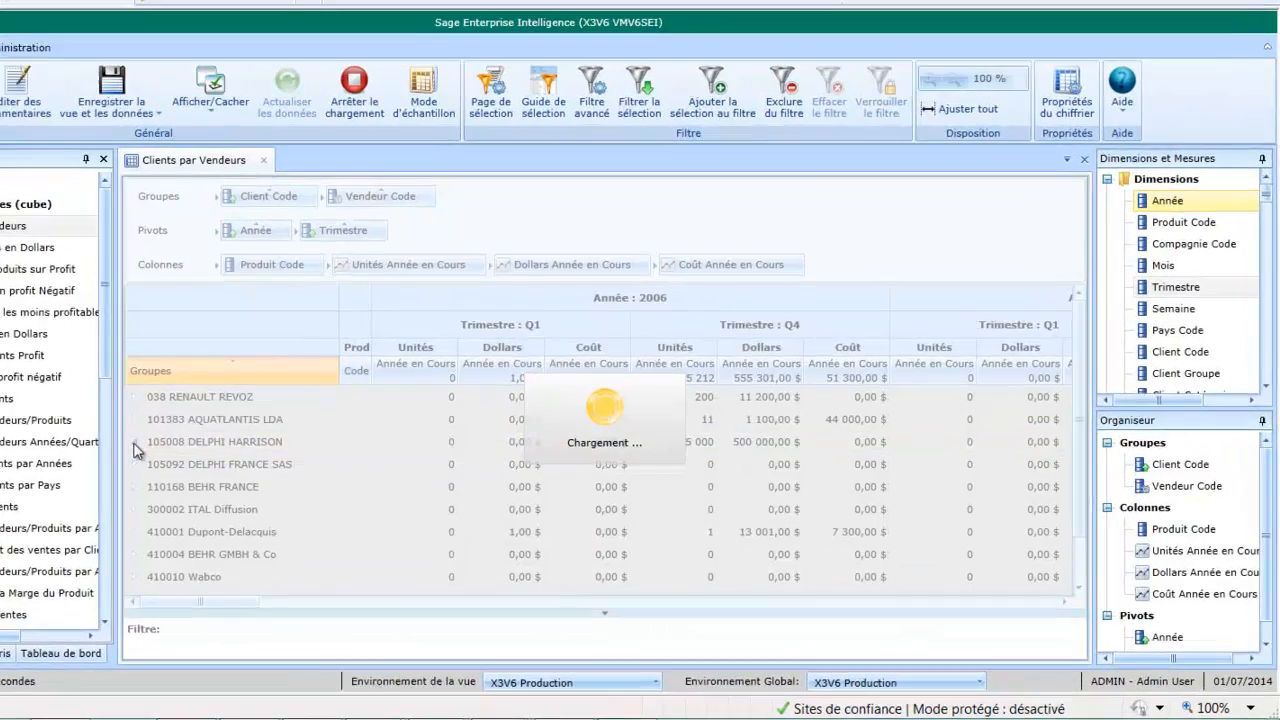
drag(1266, 245, 1268, 284)
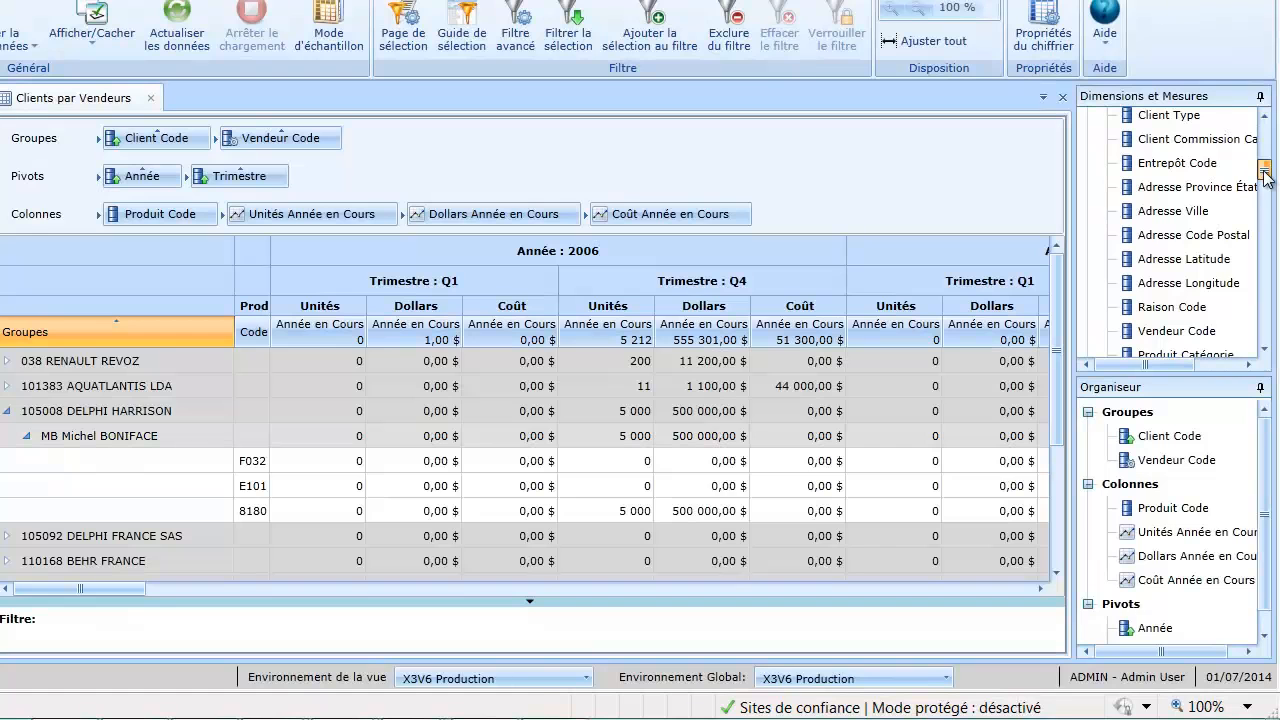
right_click(255, 508)
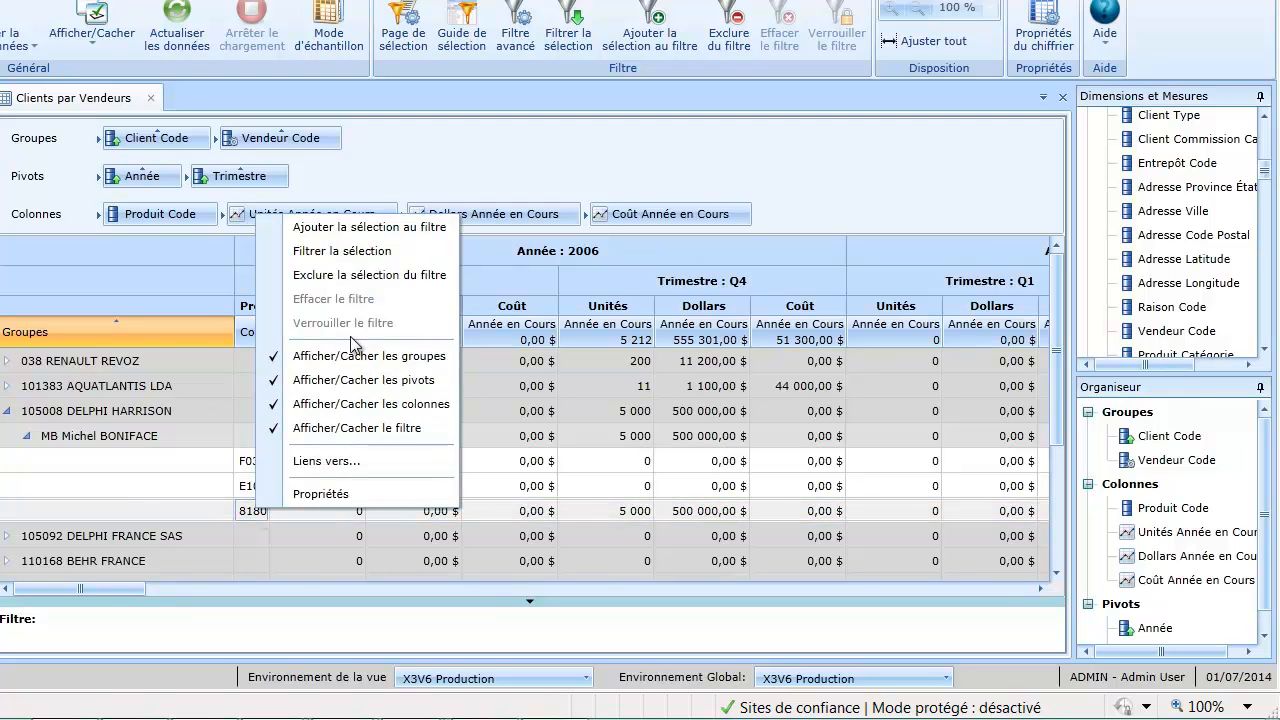
click(339, 460)
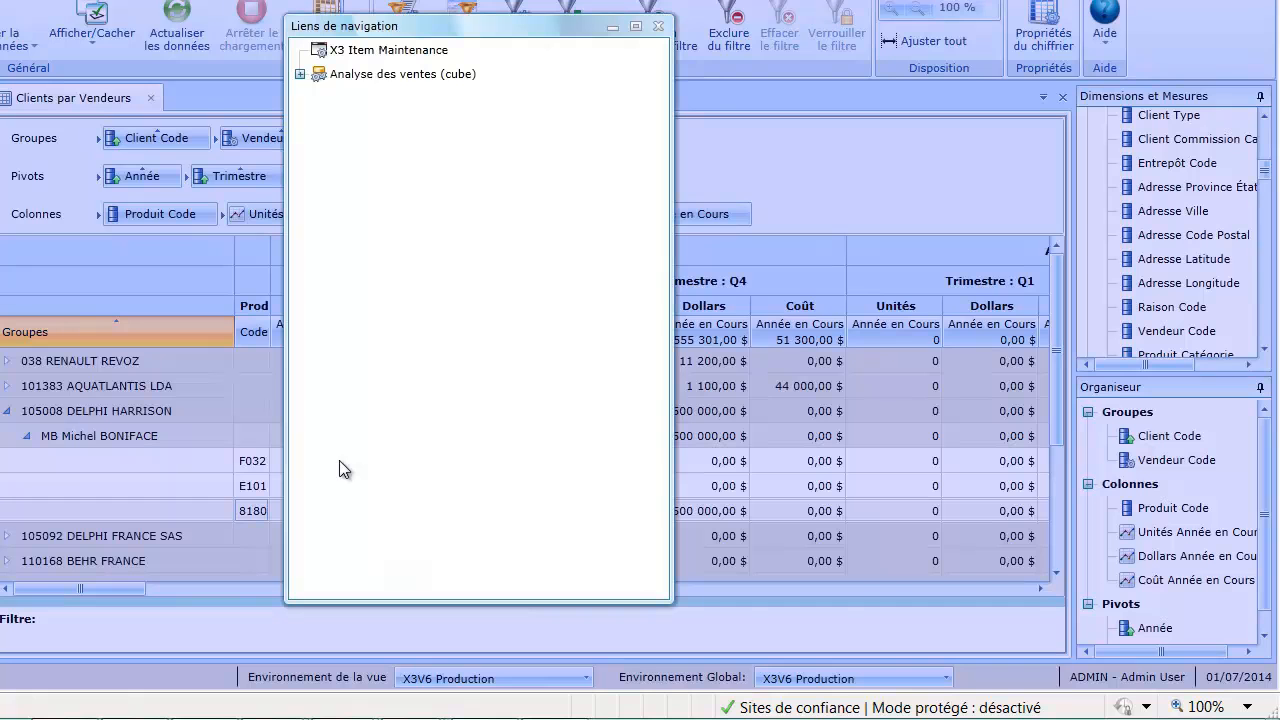
Step: Follow the product's link to the Customers Sales per Year view in Analyse des ventes (cube)
click(300, 76)
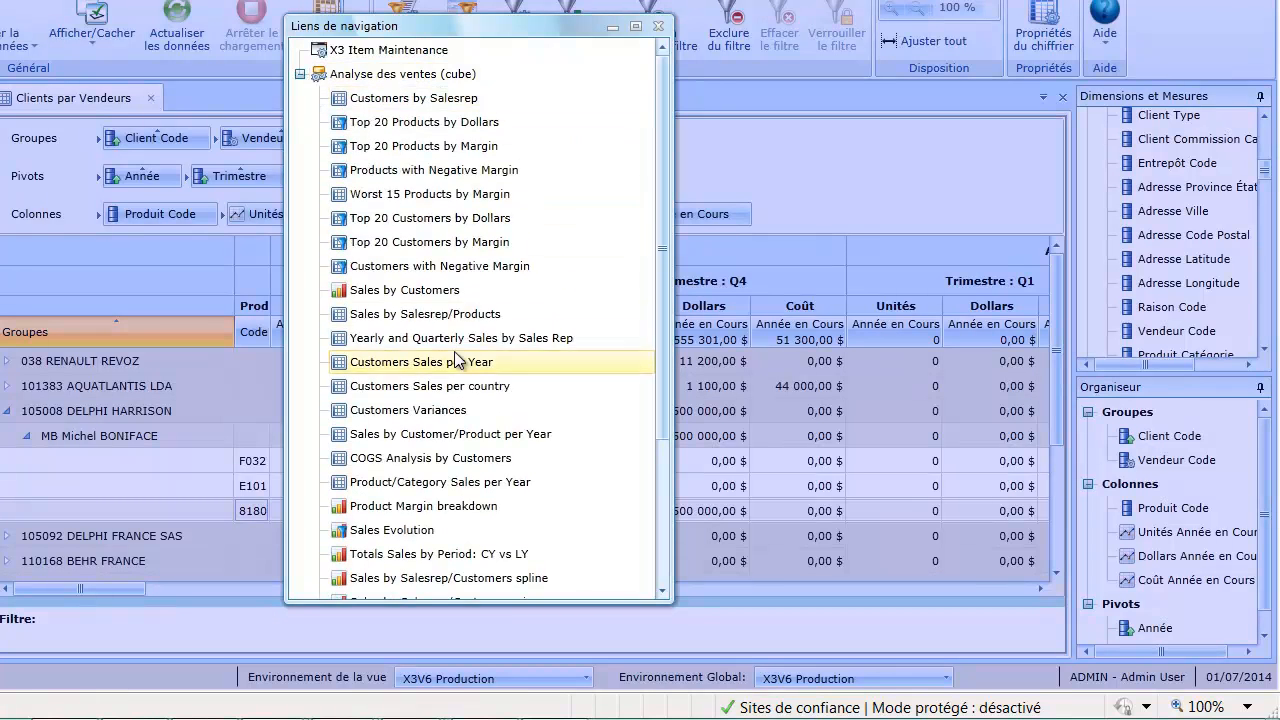
drag(664, 168, 664, 275)
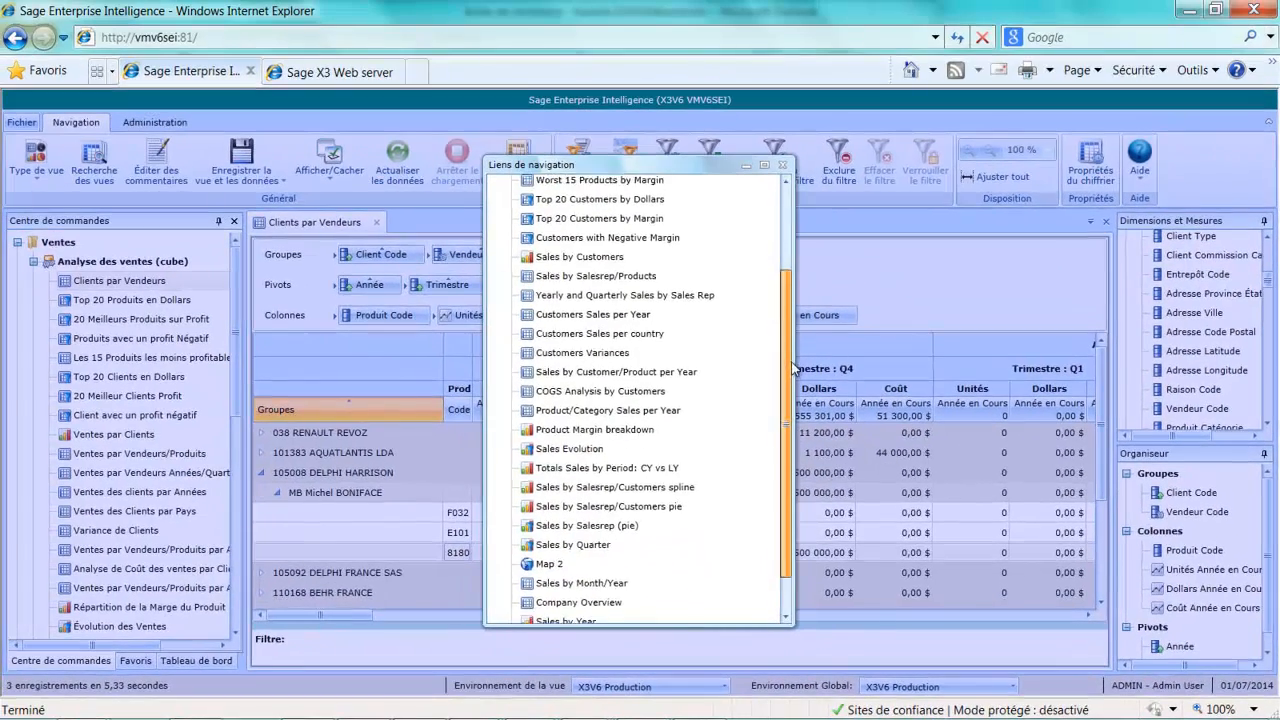
drag(793, 366, 793, 377)
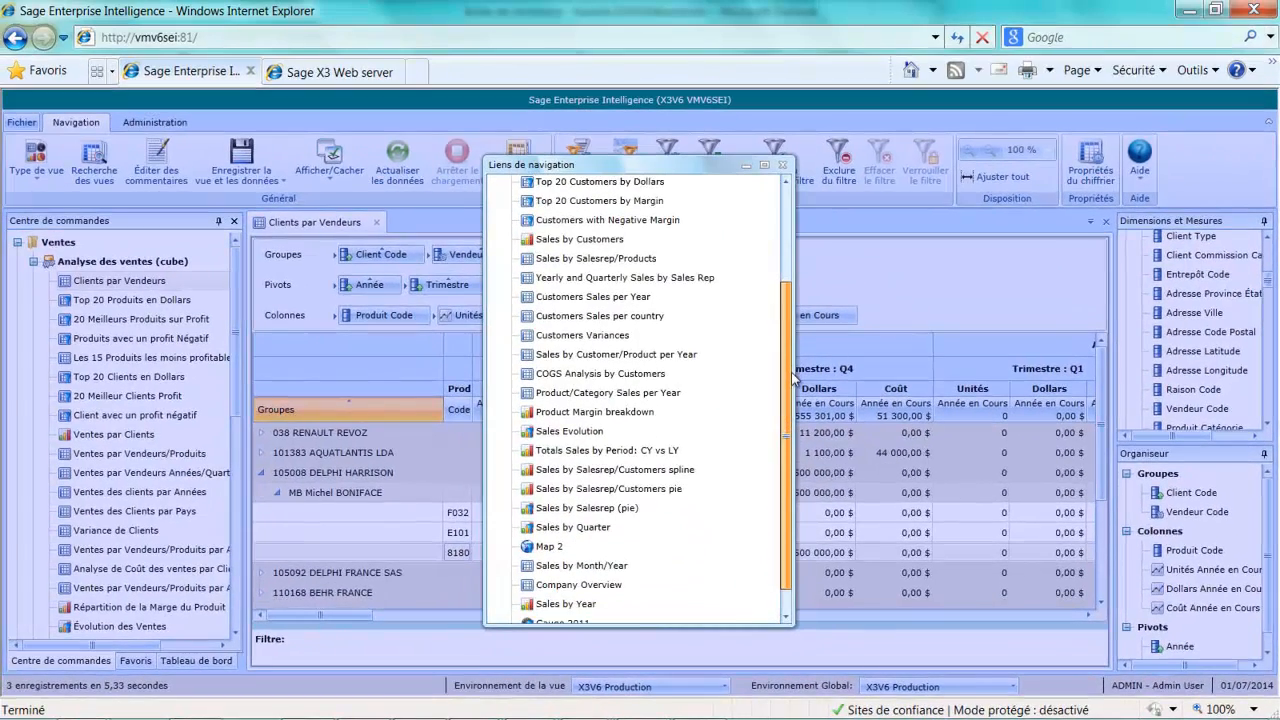
click(582, 297)
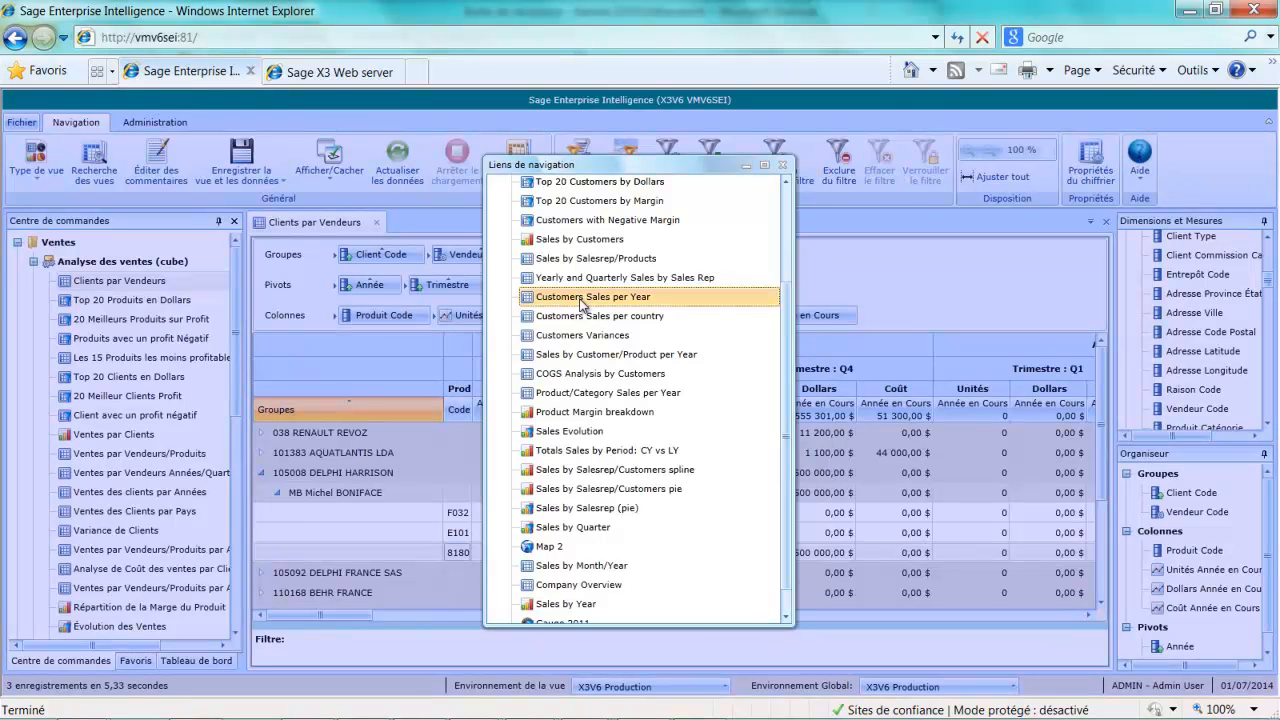
double_click(581, 298)
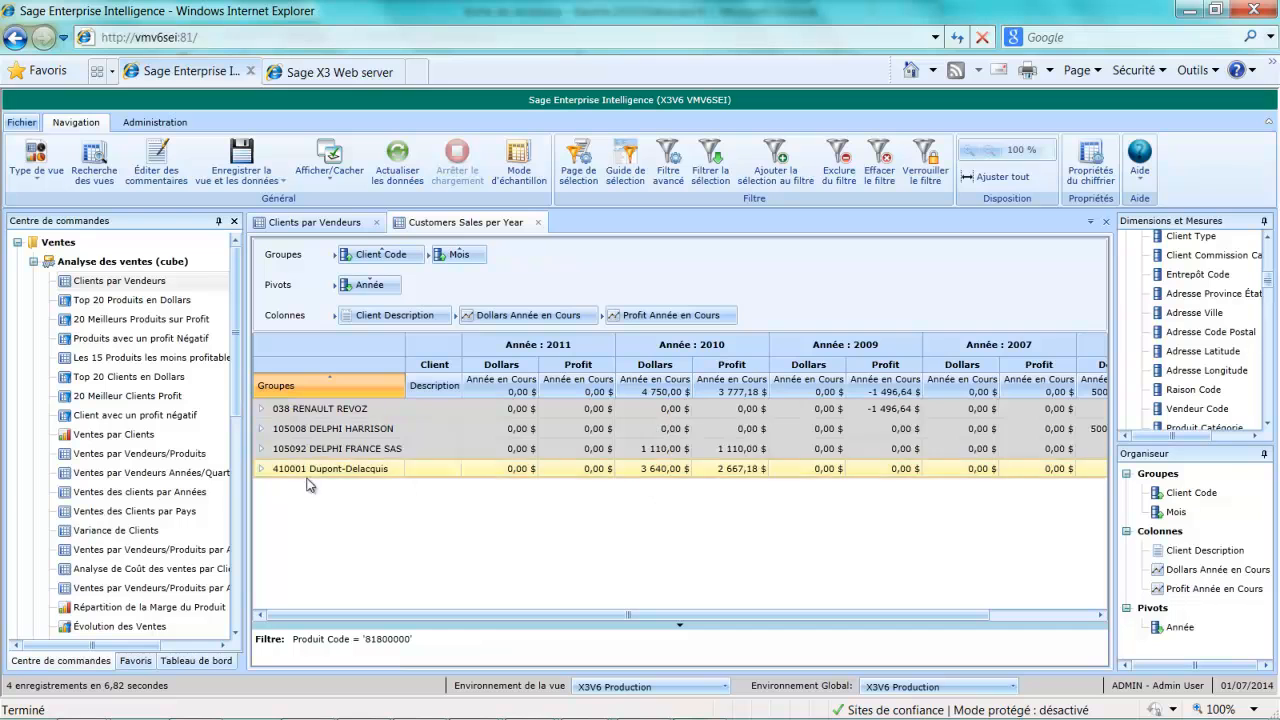
click(261, 429)
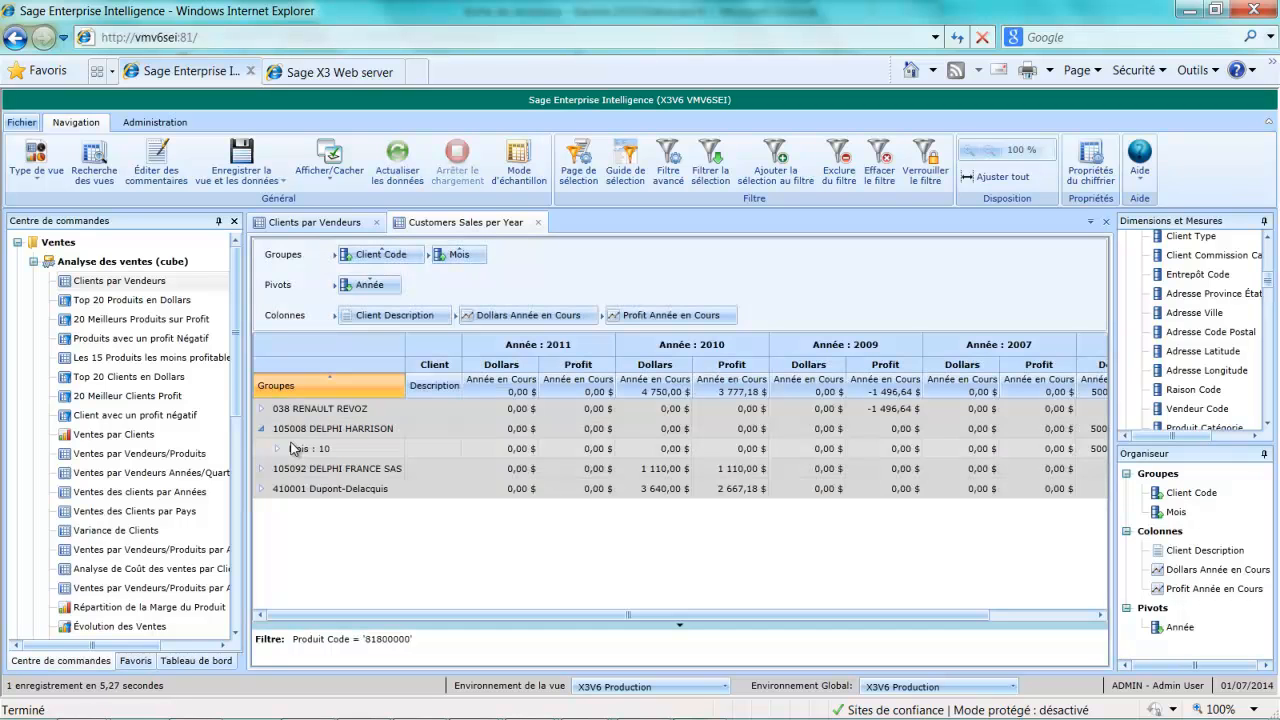
click(303, 429)
shift+click(334, 490)
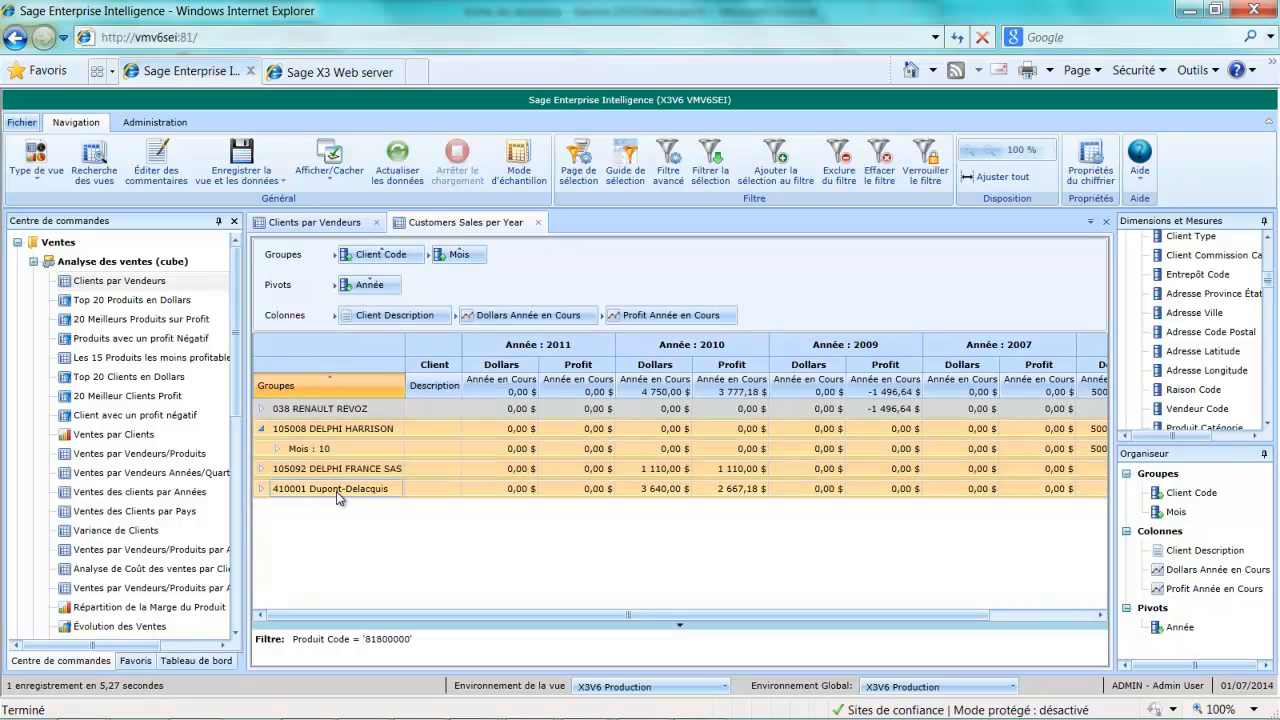
click(325, 431)
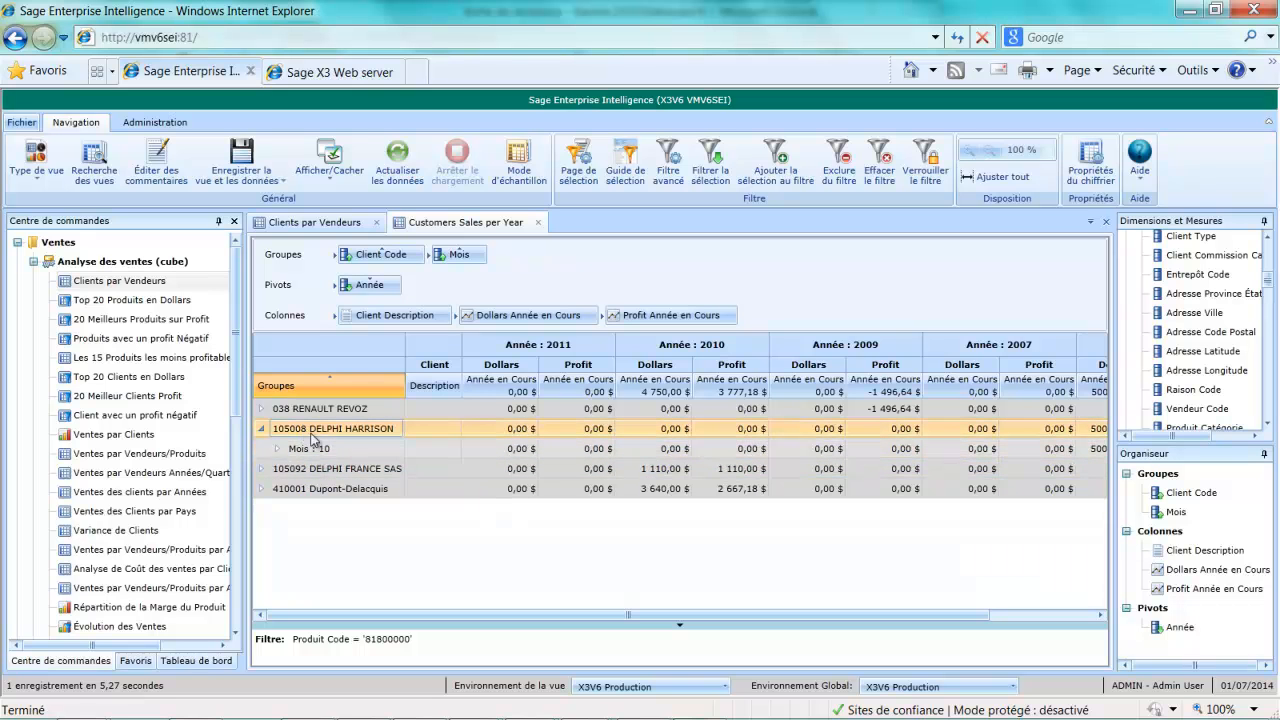
ctrl+click(312, 491)
right_click(312, 491)
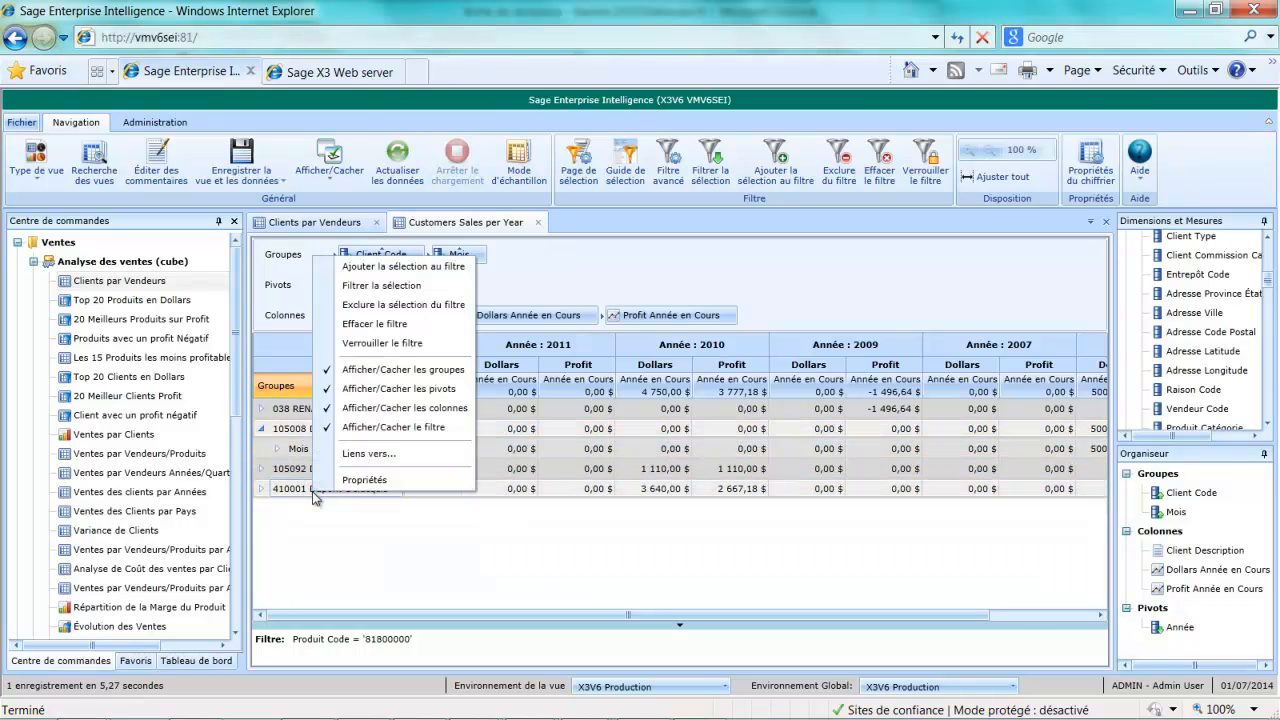
click(345, 452)
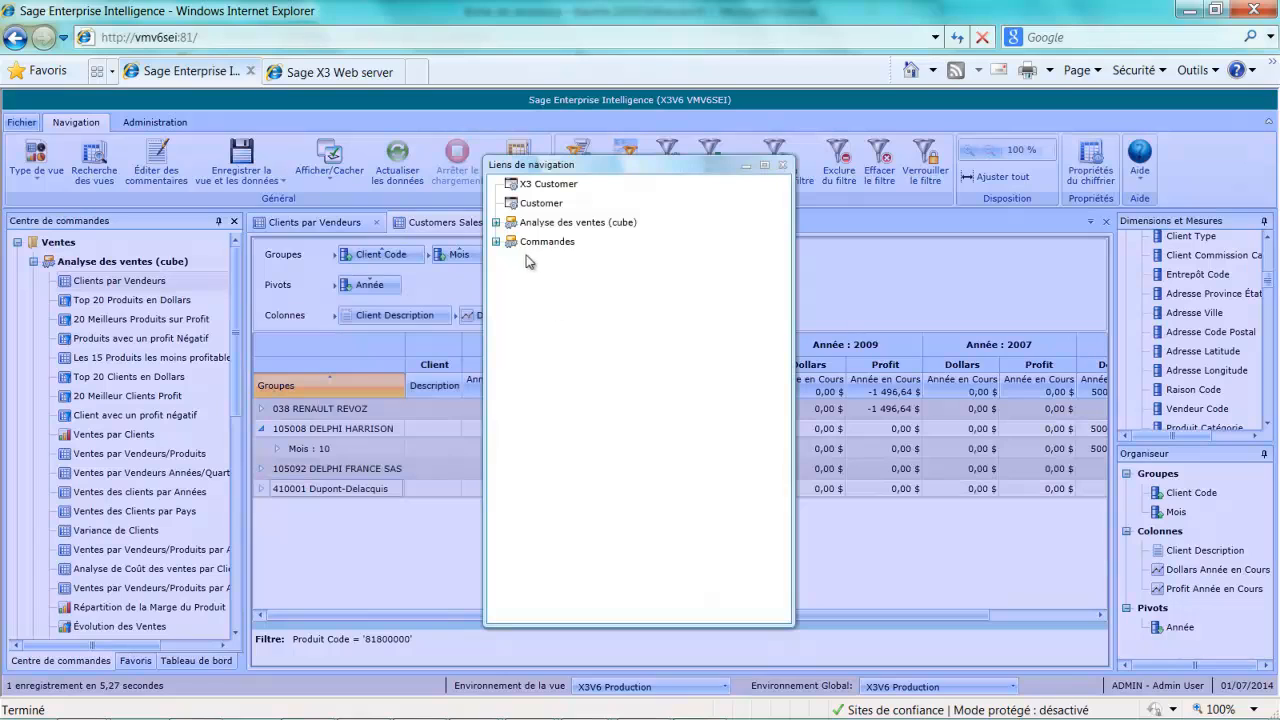
click(496, 242)
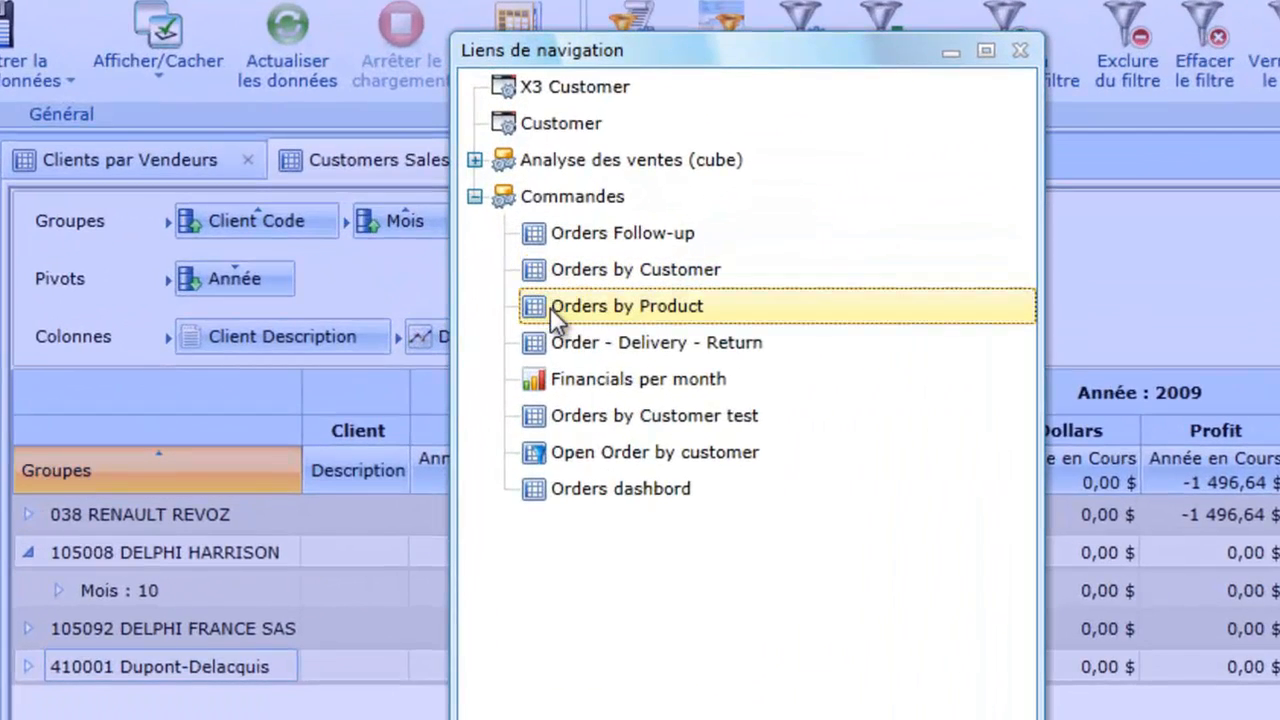
double_click(571, 307)
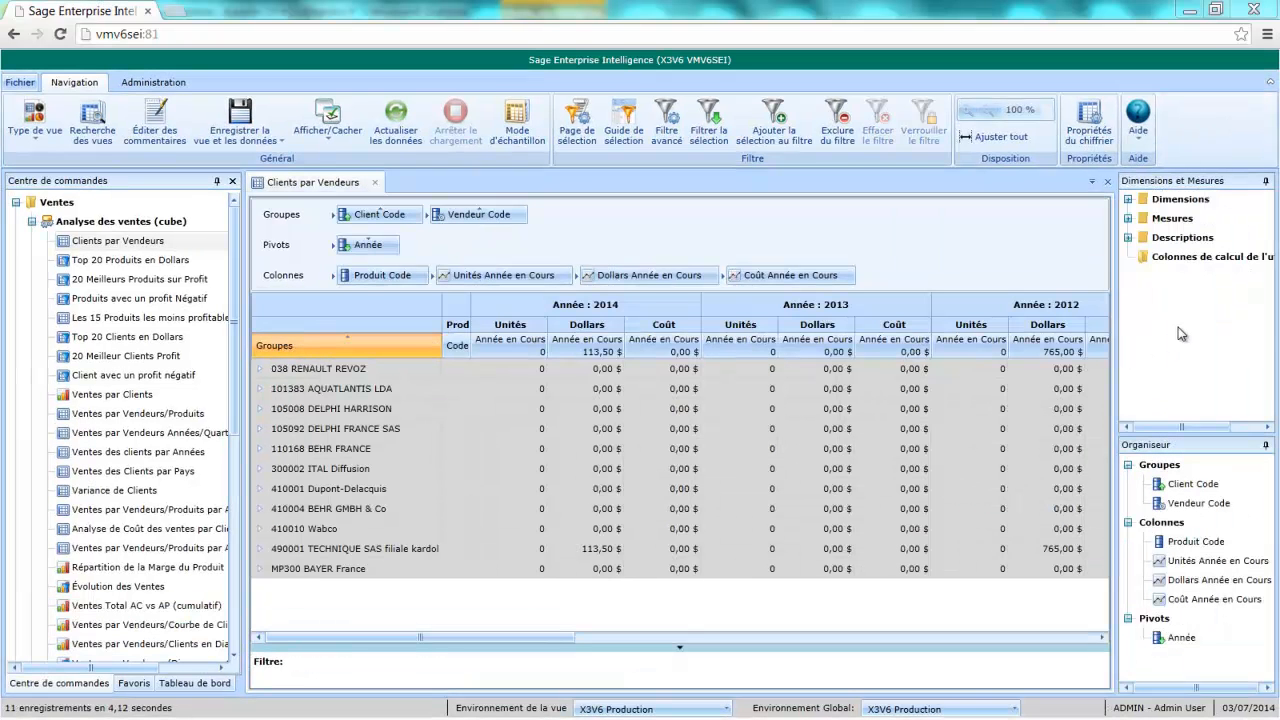
Step: Start a new user calculated measure with group header "Ecart N/N1", column header "N/ N1" and data type NUMERIC
right_click(1169, 260)
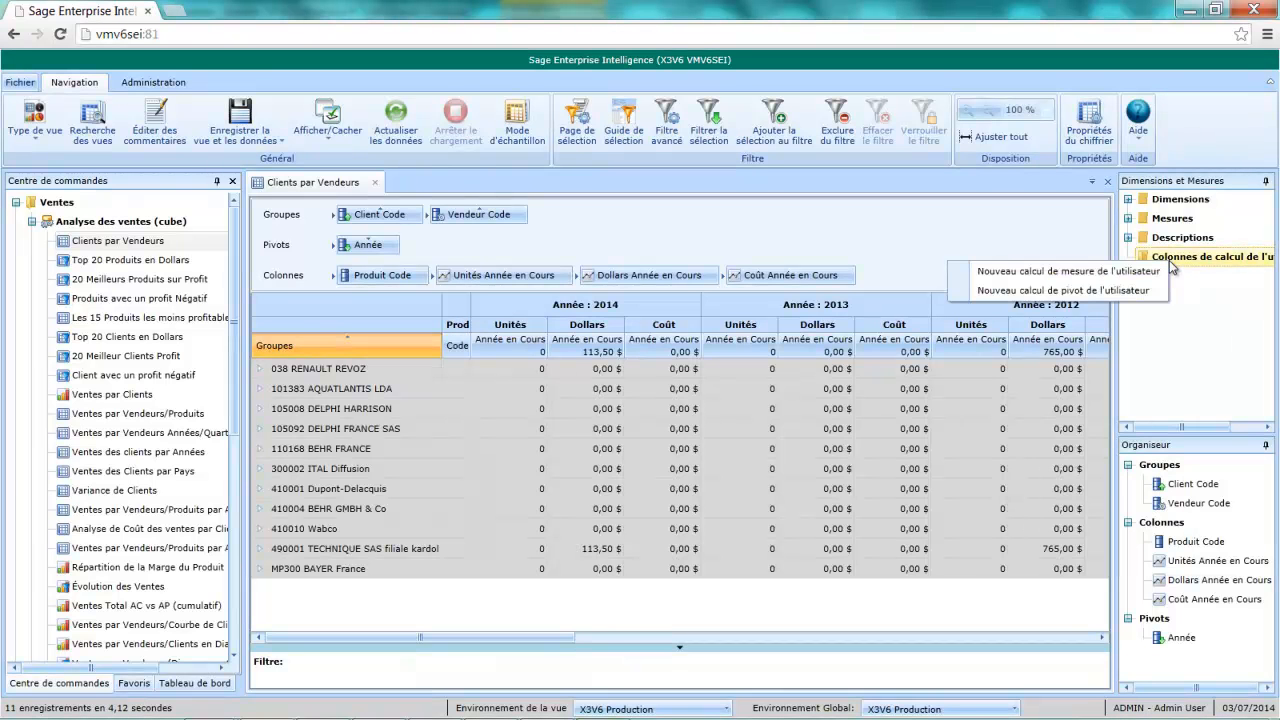
click(1093, 275)
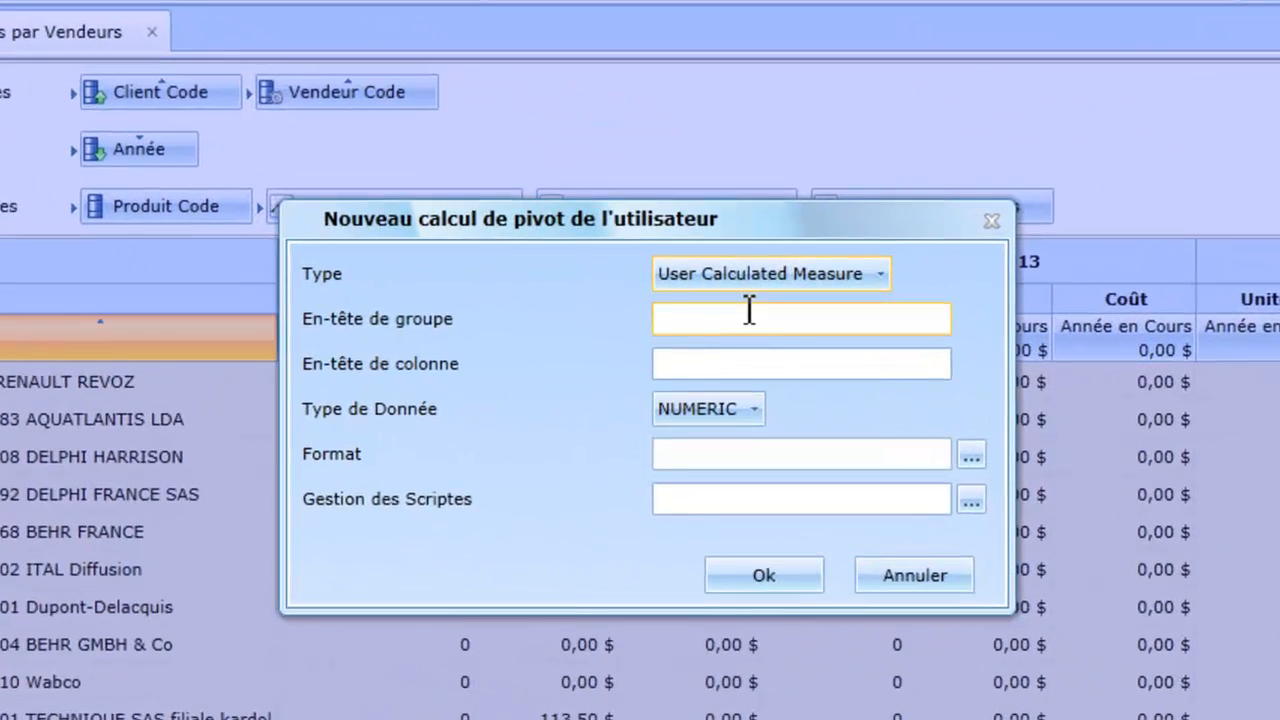
click(686, 337)
text(Ecart)
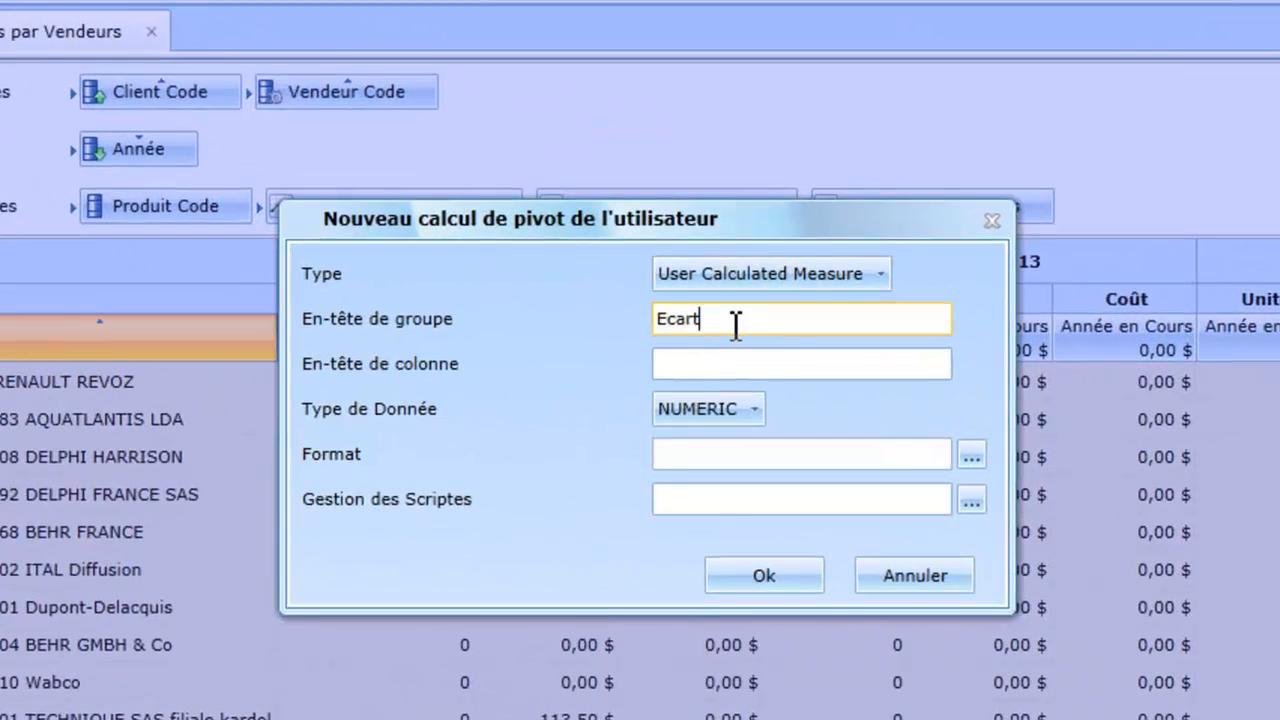
text( N/N1)
key(Tab)
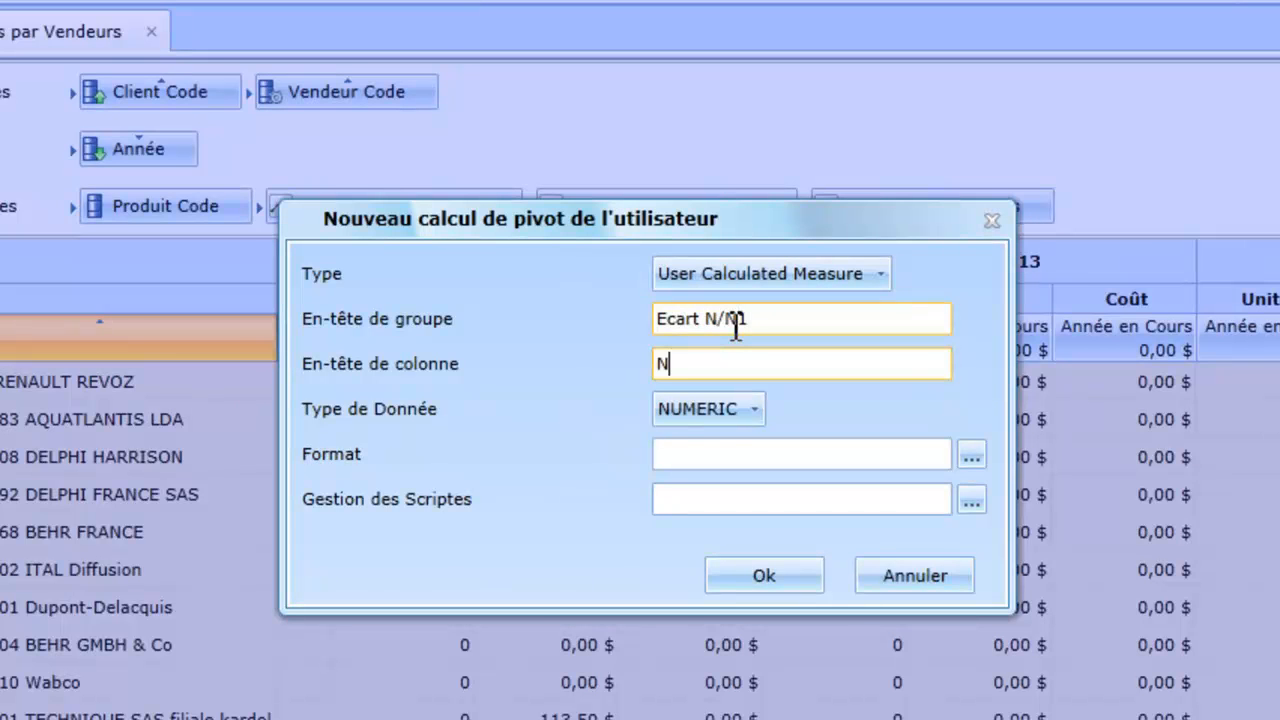
text(N/ N1)
click(740, 410)
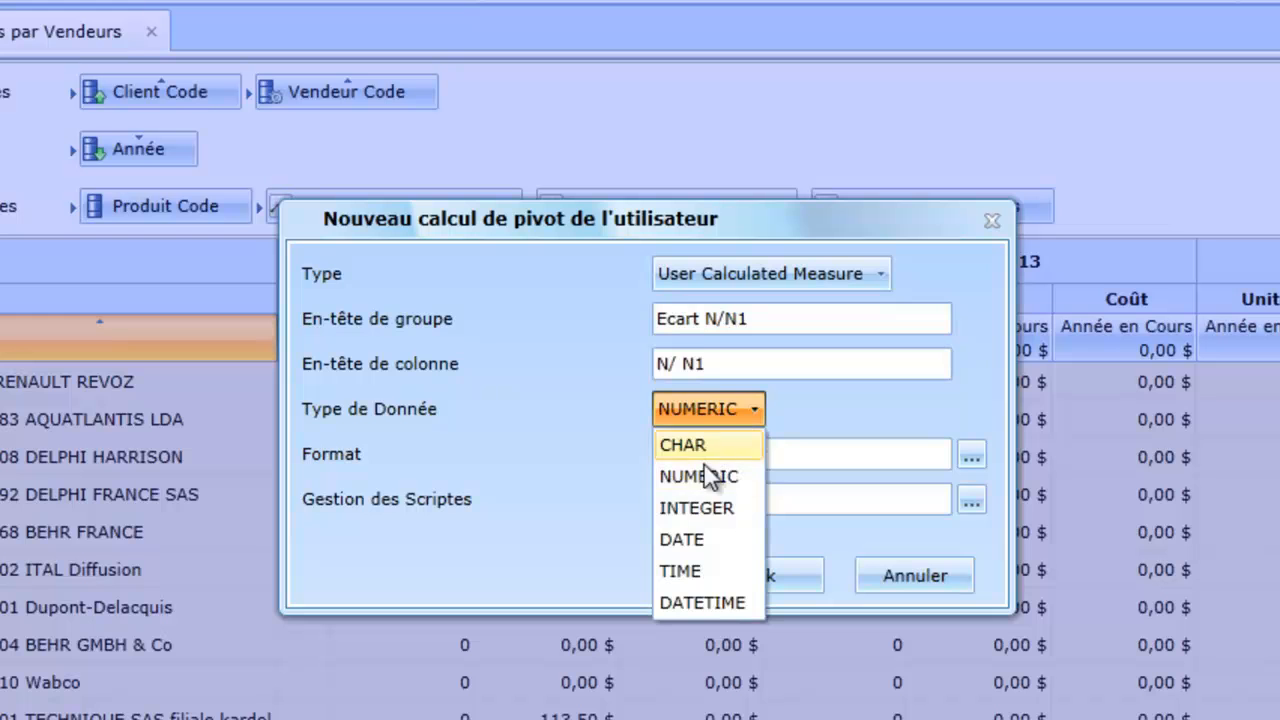
click(703, 478)
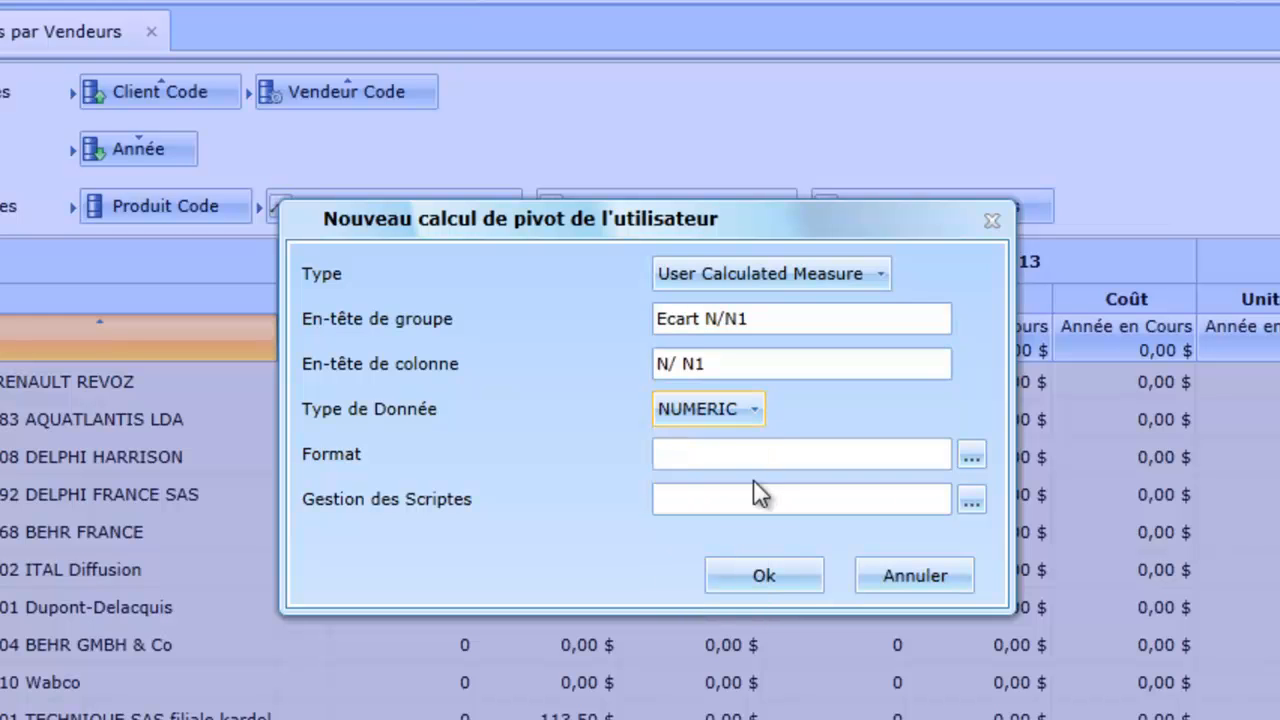
Step: Set the measure's format to Currency with the $ (English, United States) symbol and 2 decimal places
click(969, 457)
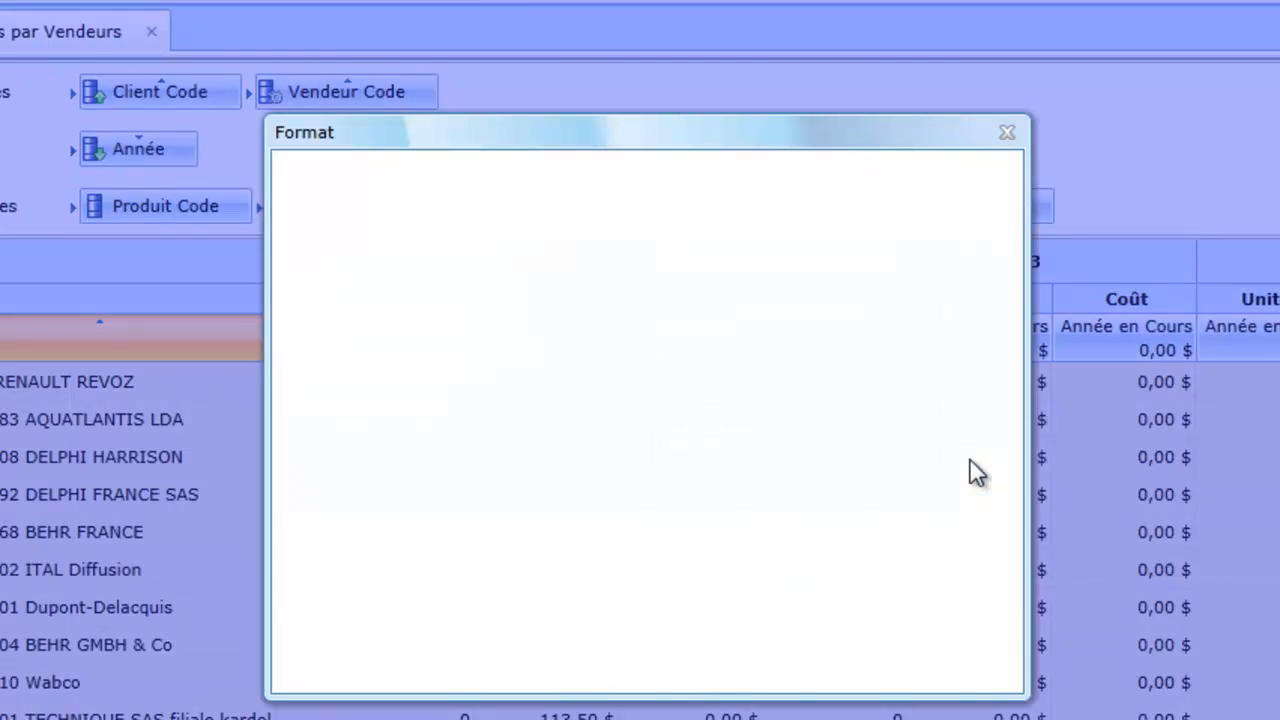
click(312, 231)
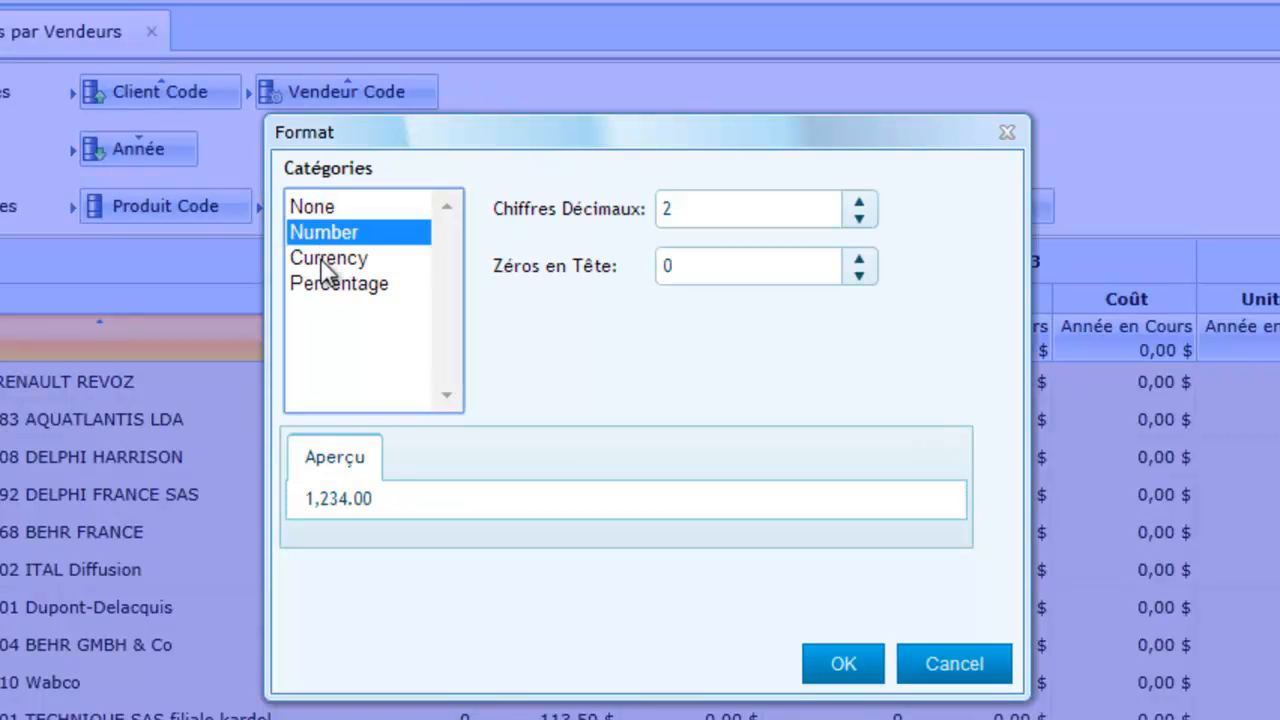
click(320, 258)
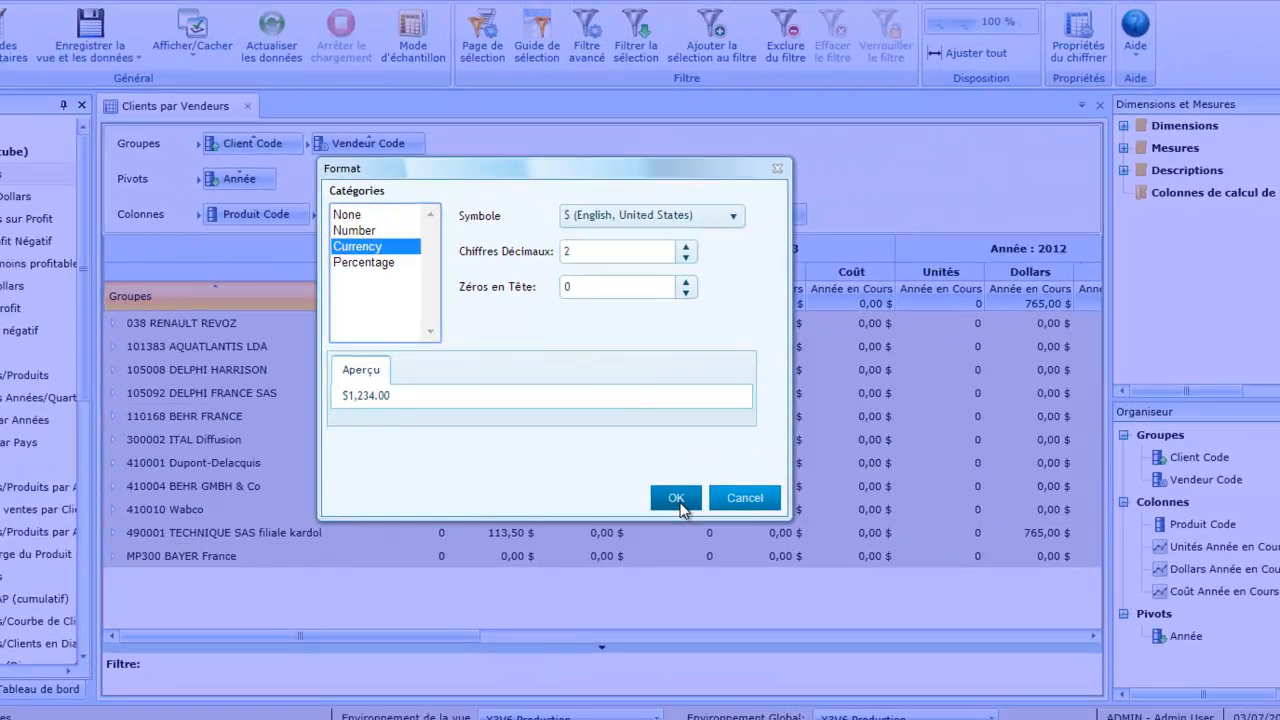
click(676, 499)
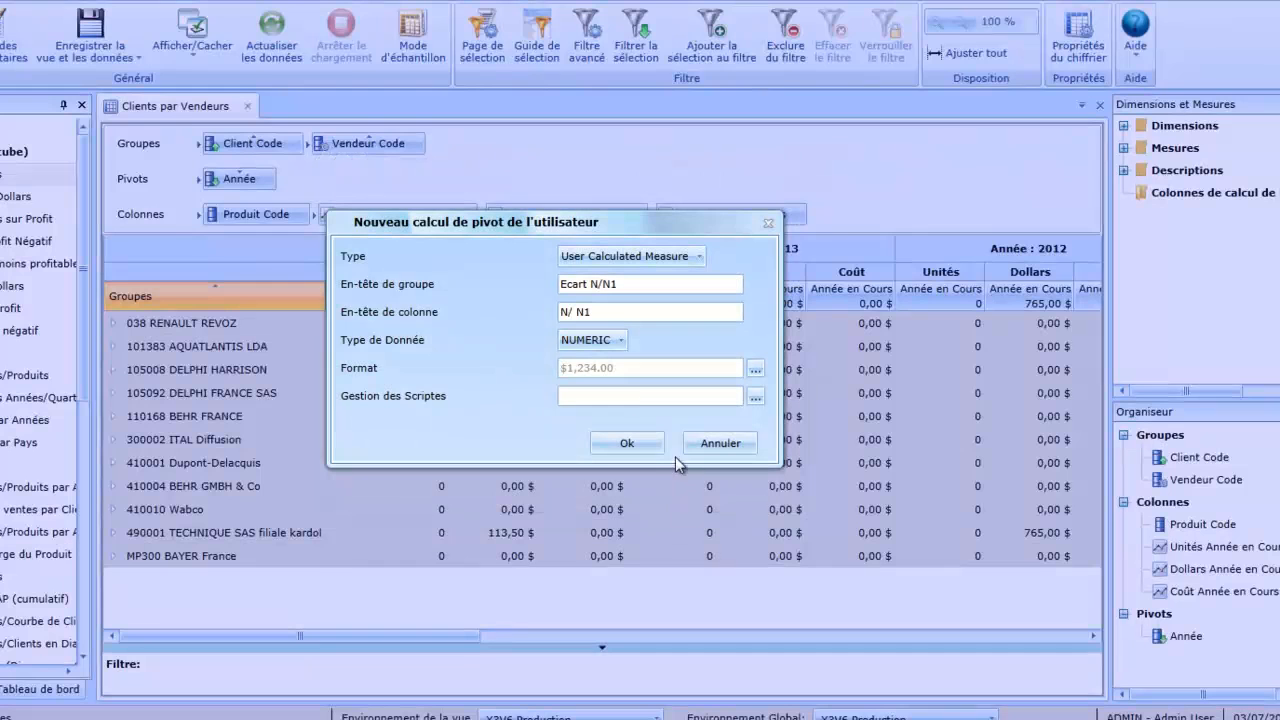
Step: Clear the measure's script expression and start it again as necResult=
click(755, 396)
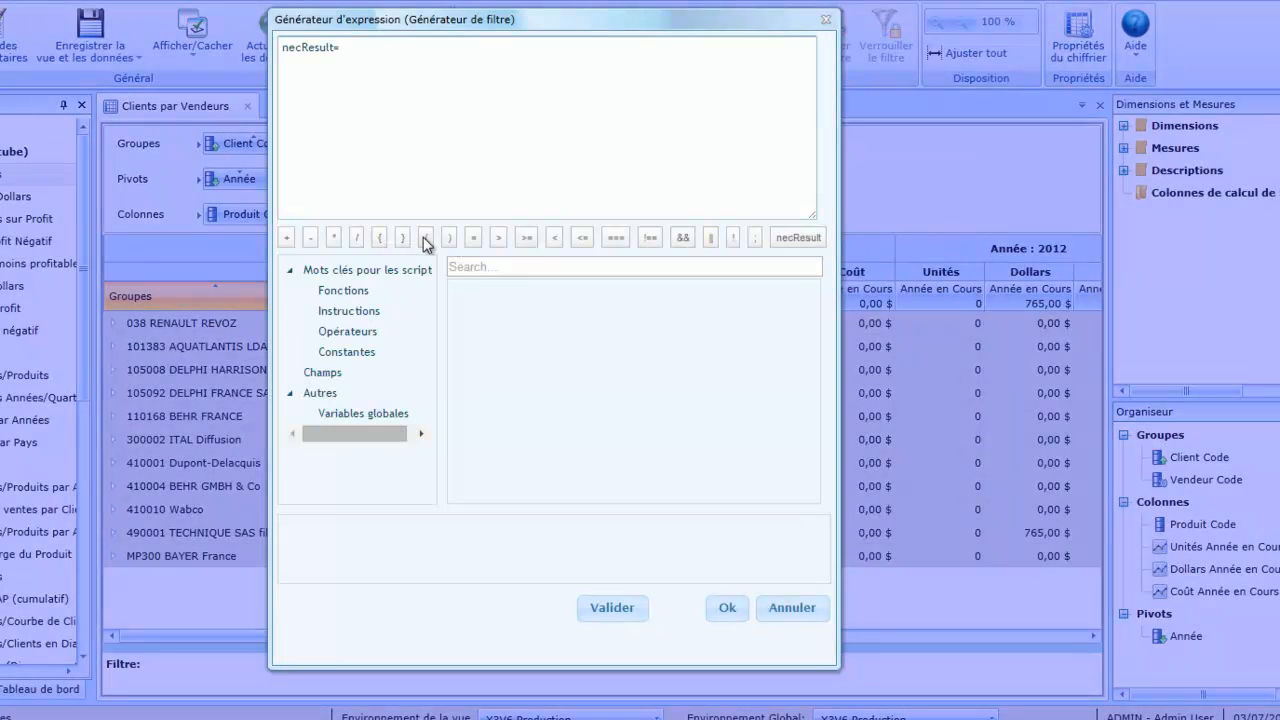
drag(359, 54, 245, 51)
key(Delete)
click(795, 238)
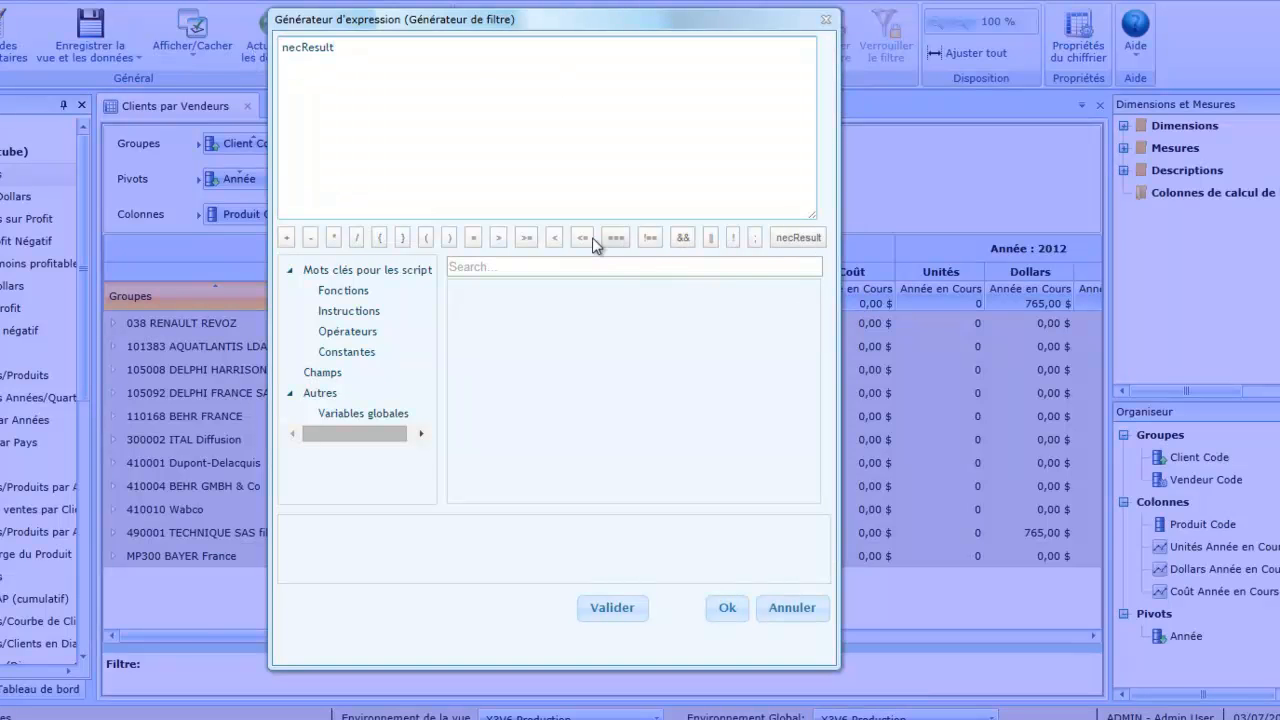
click(469, 240)
Step: Examine the functions, instructions, operators and constants available for the script
click(357, 295)
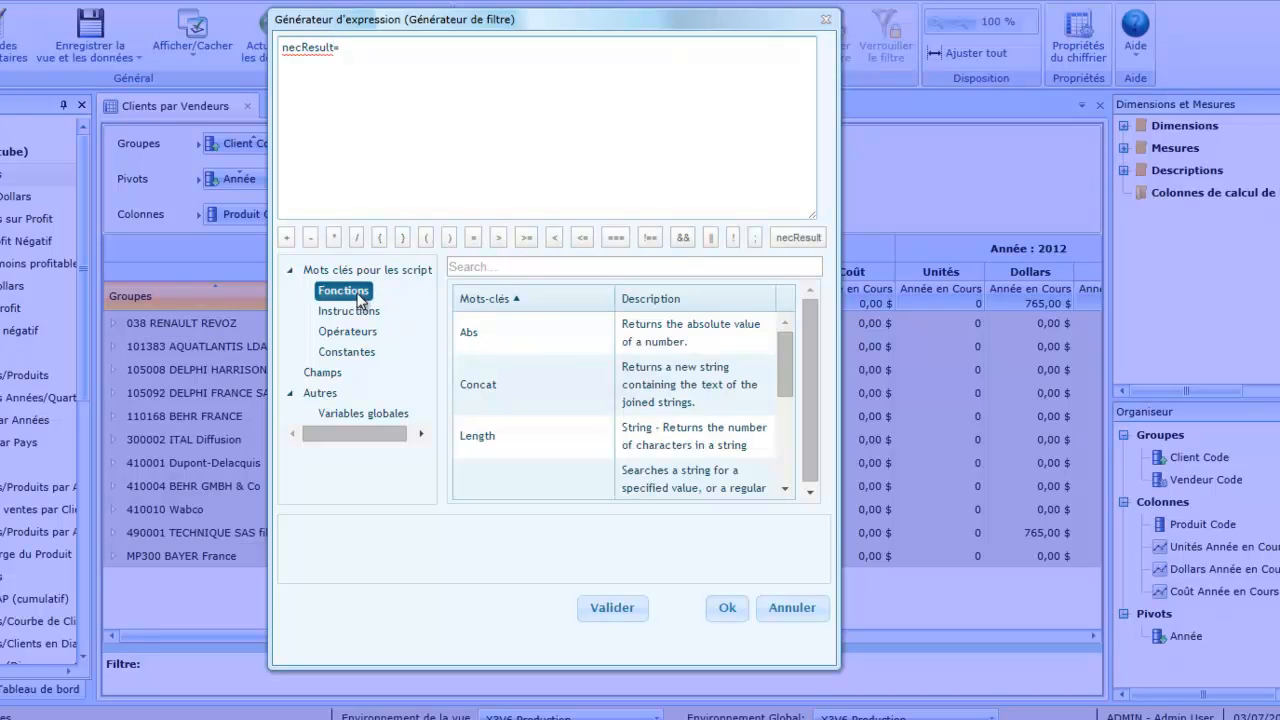
drag(784, 359, 787, 448)
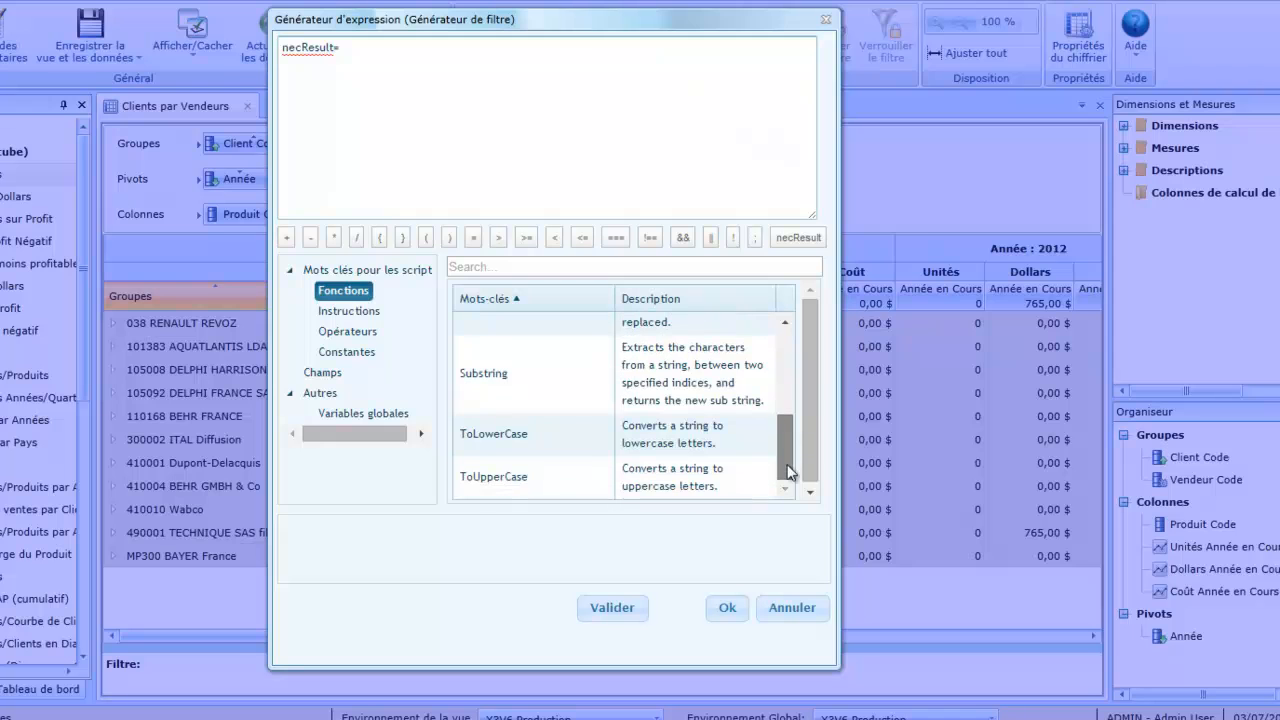
click(347, 312)
click(344, 333)
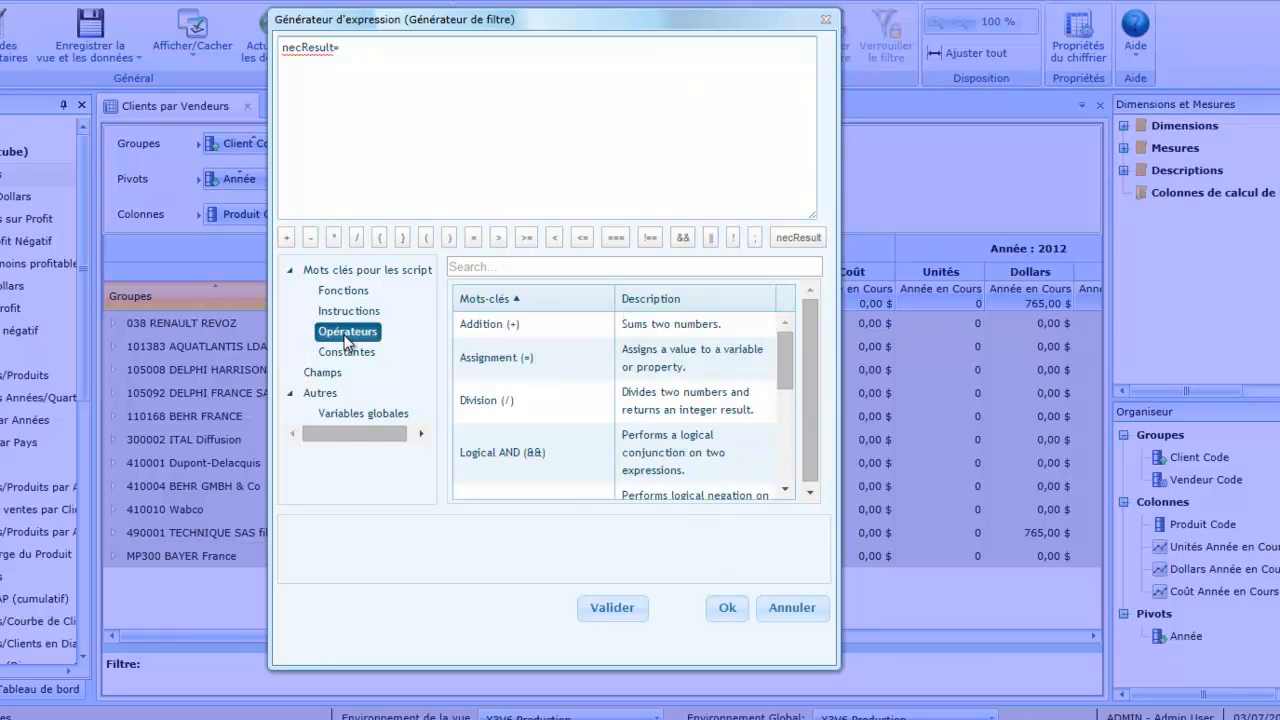
click(344, 354)
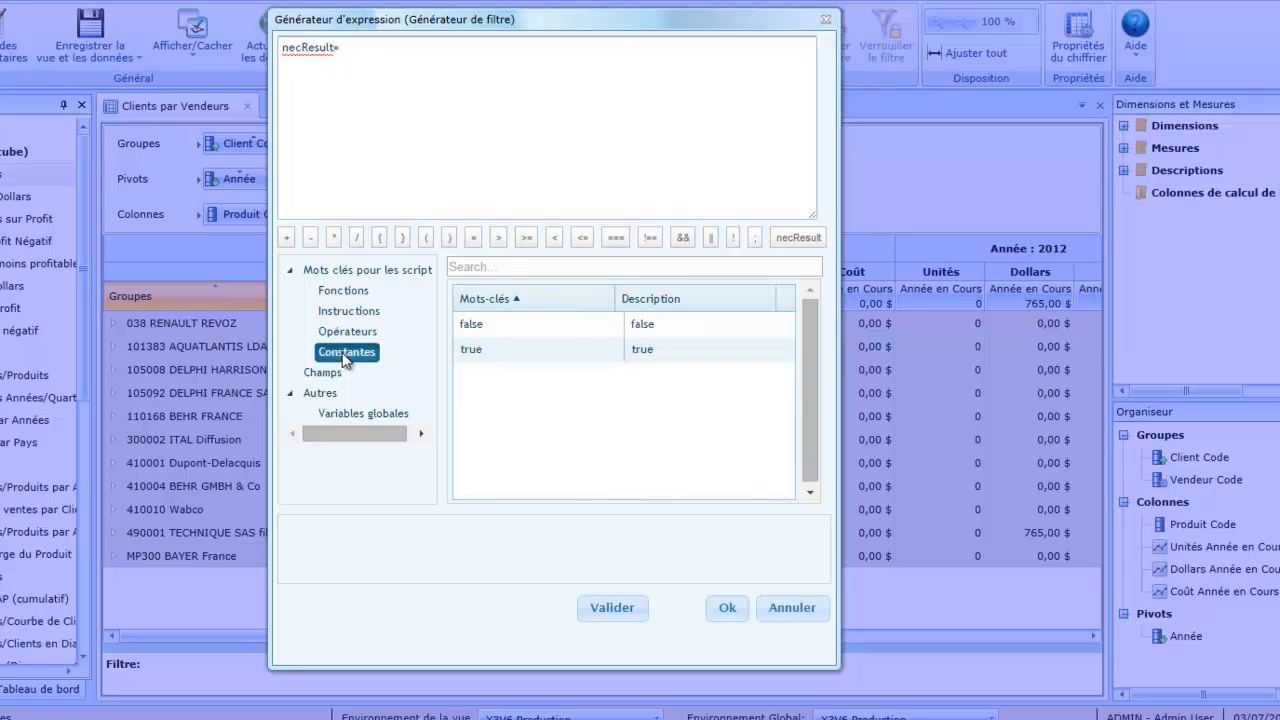
Step: Complete the script with the fields X3SalesX_Dollars minus X3SalesX_DollarsLY, ending the expression with a semicolon
click(334, 378)
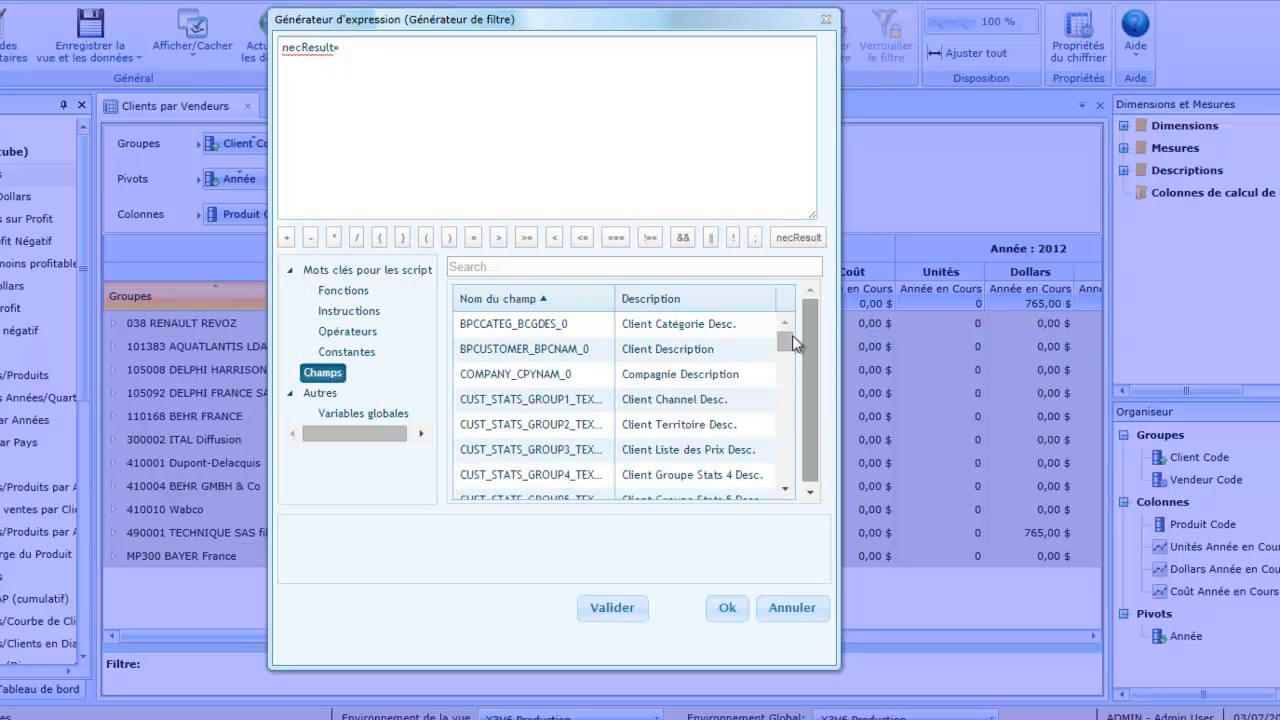
drag(785, 342, 786, 490)
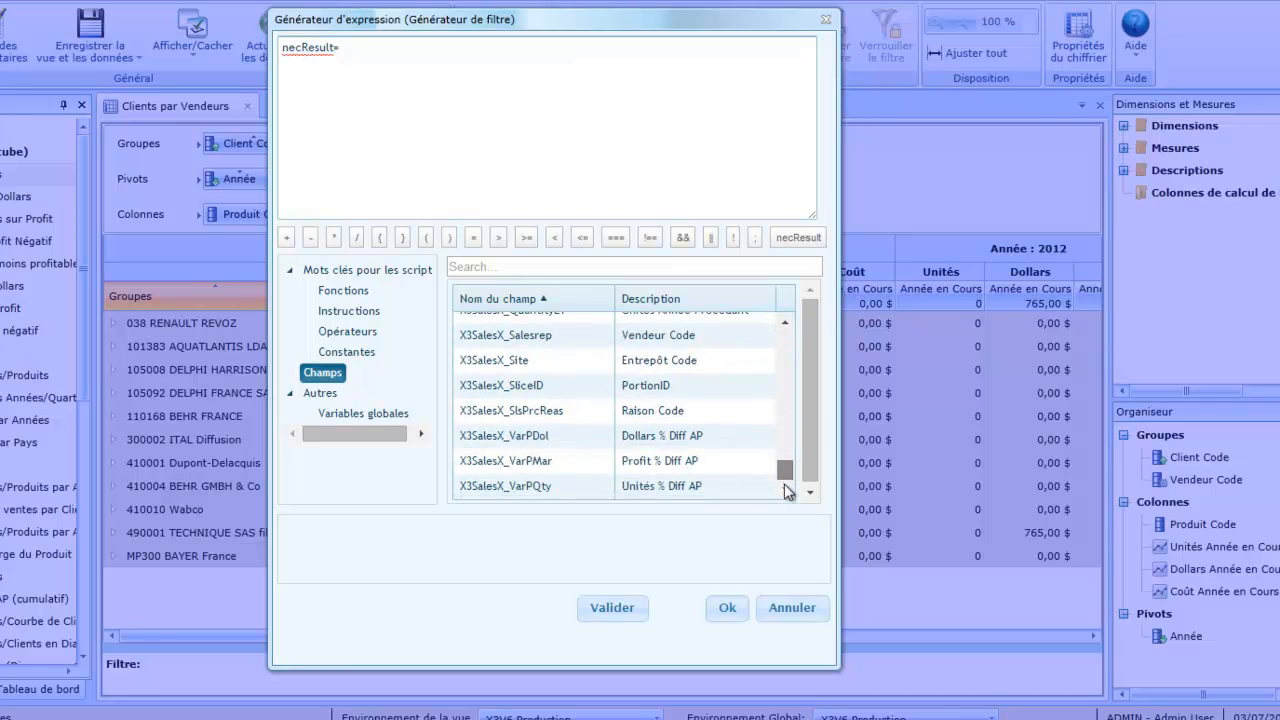
scroll(786, 490, up, 4)
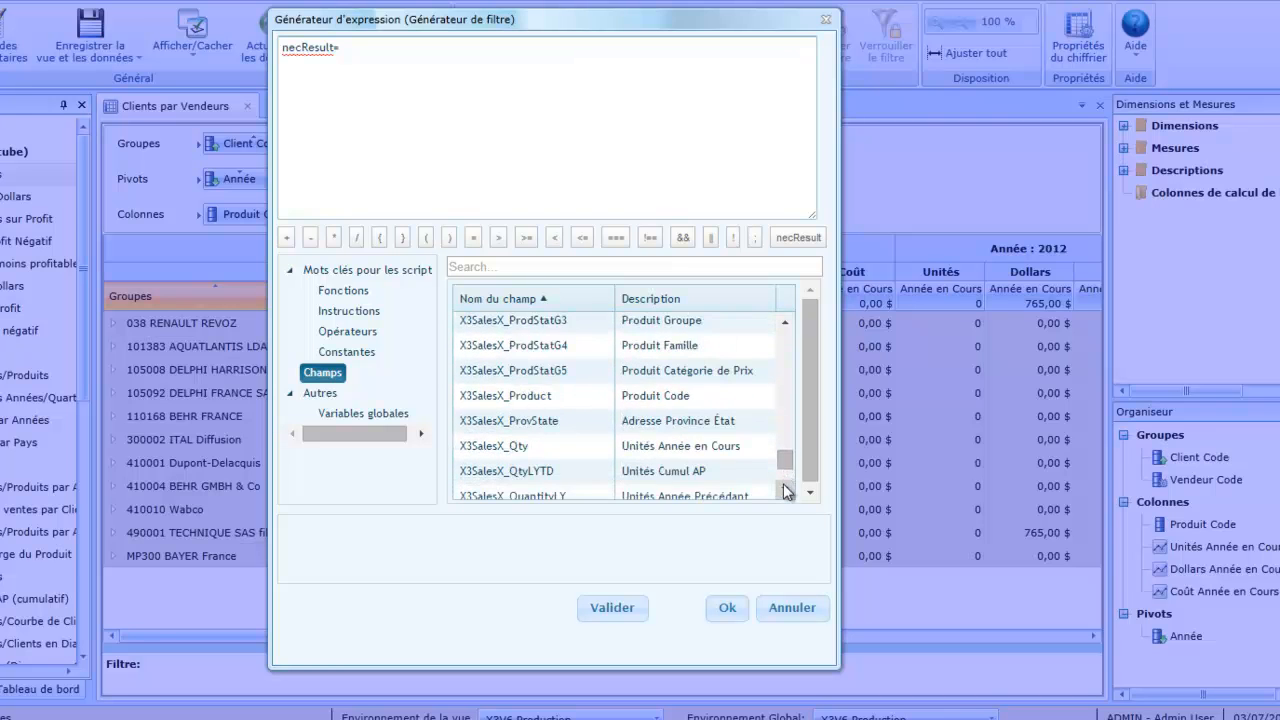
scroll(786, 490, up, 6)
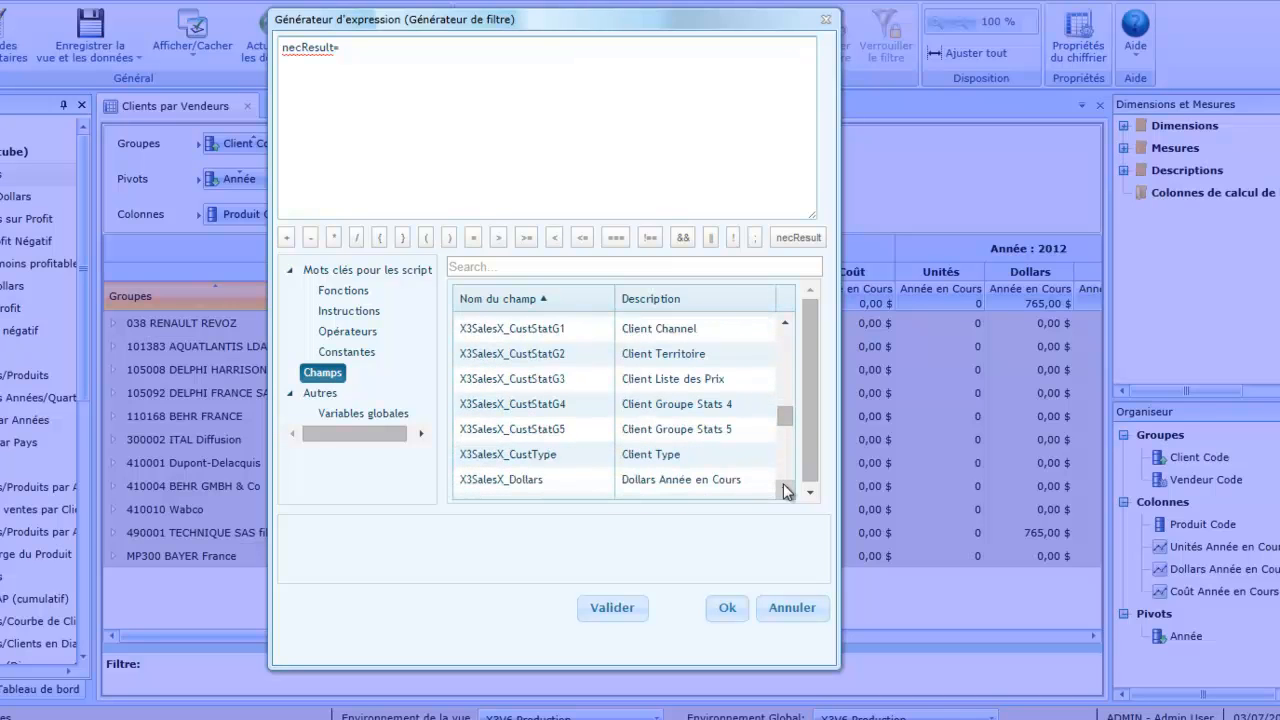
scroll(776, 492, down, 1)
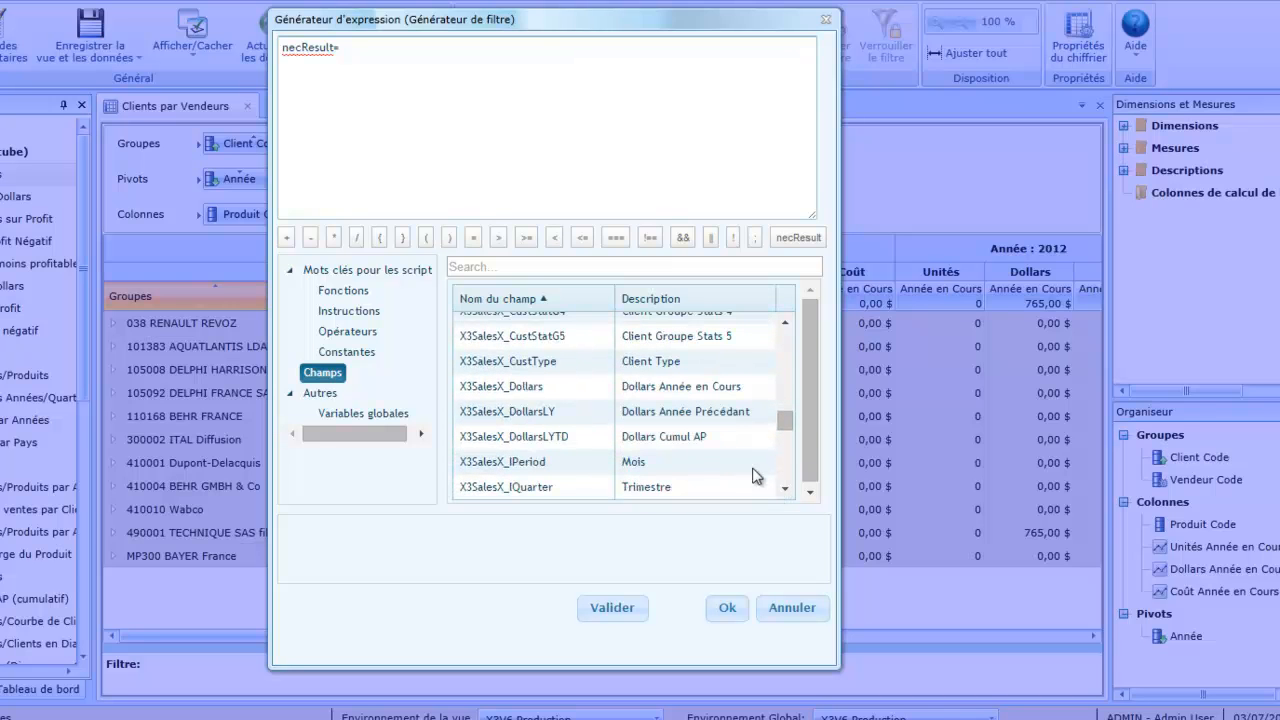
click(566, 388)
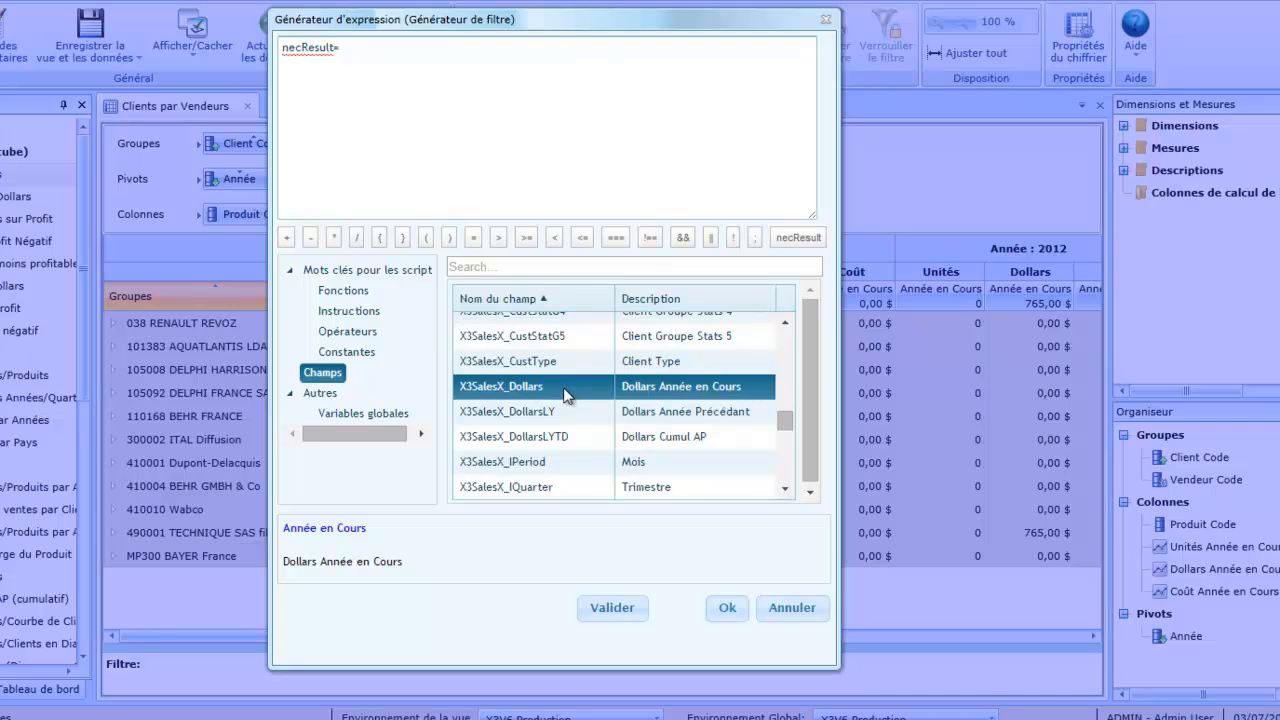
double_click(566, 390)
click(313, 238)
double_click(549, 412)
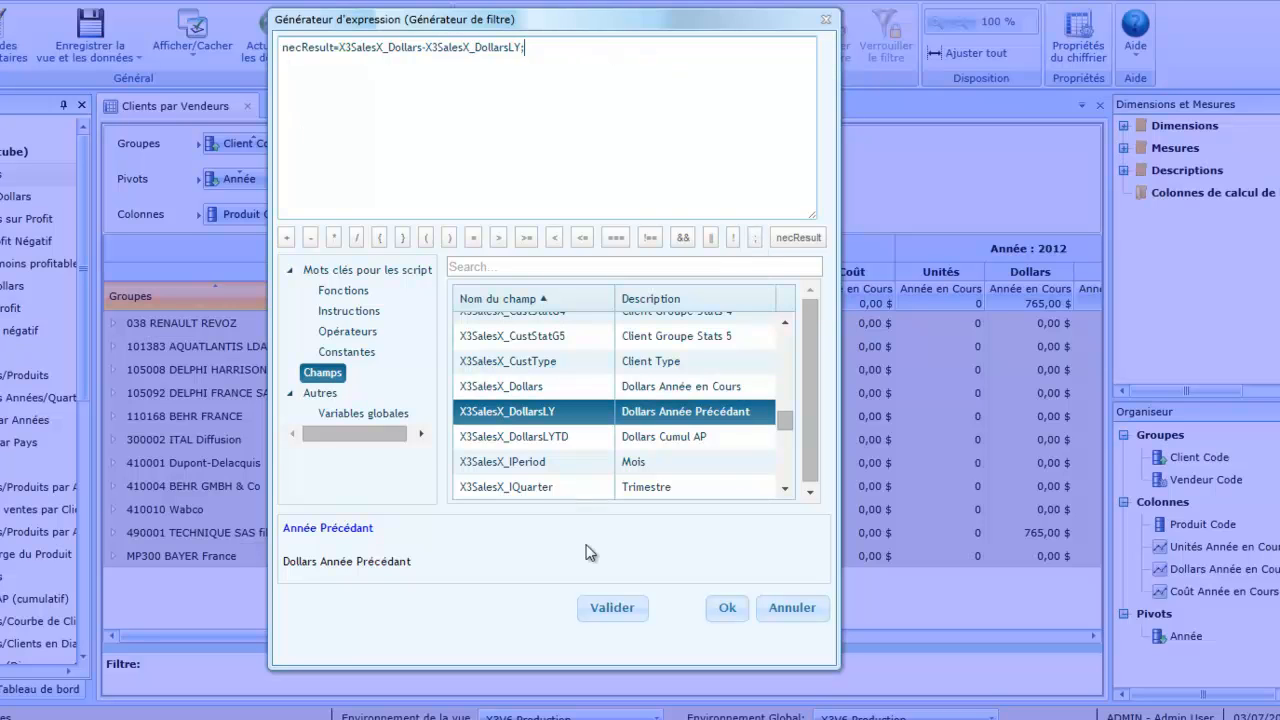
Step: Validate and save the calculated measure, and add it to the view's columns
click(615, 610)
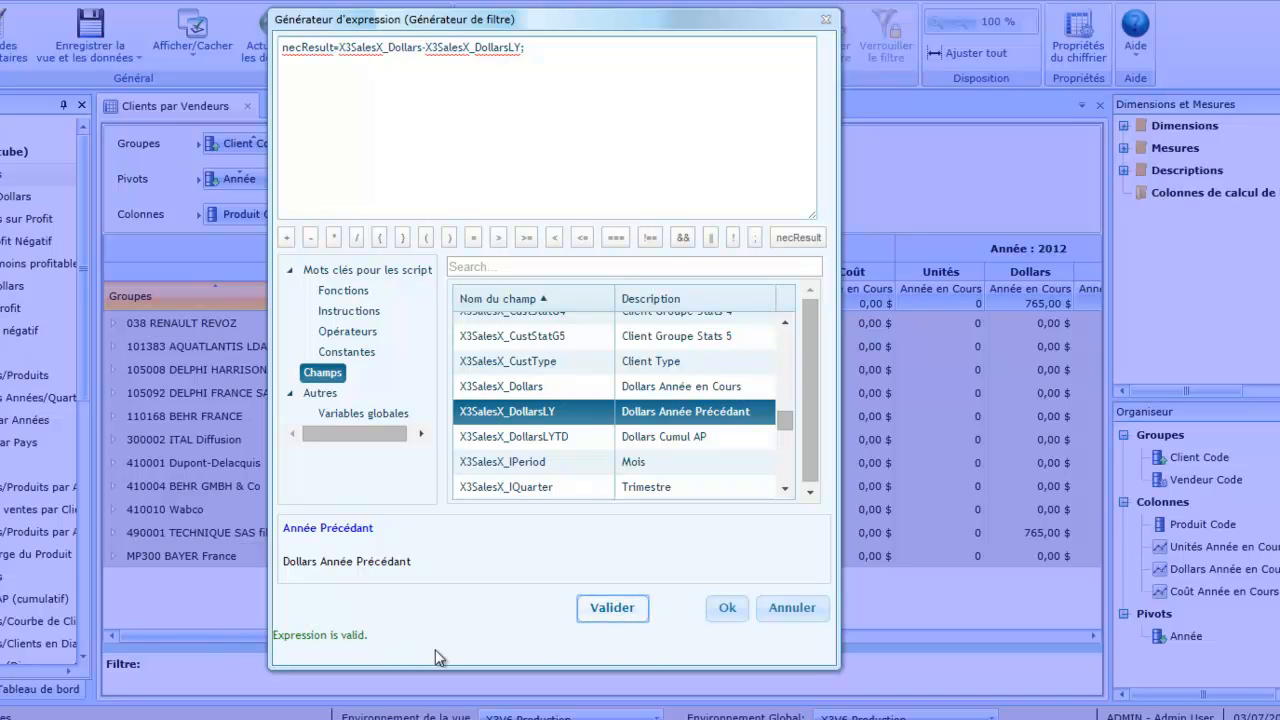
click(720, 610)
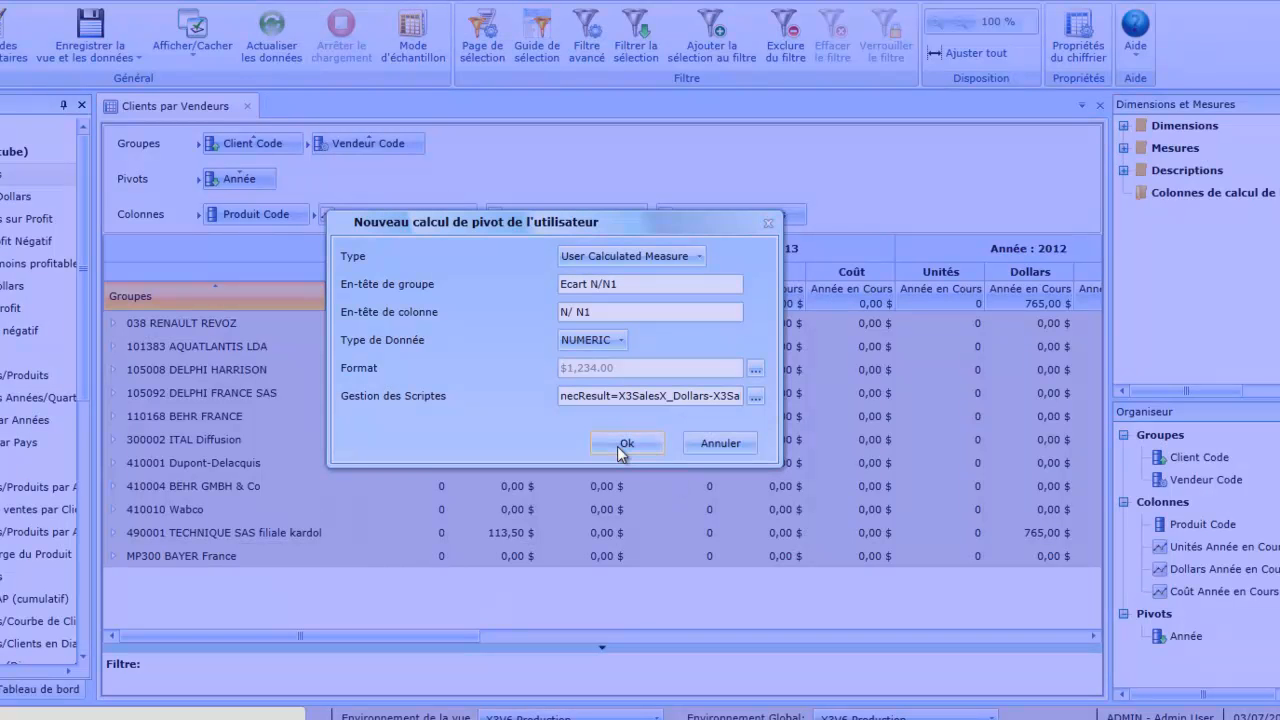
click(625, 443)
drag(1214, 213, 874, 212)
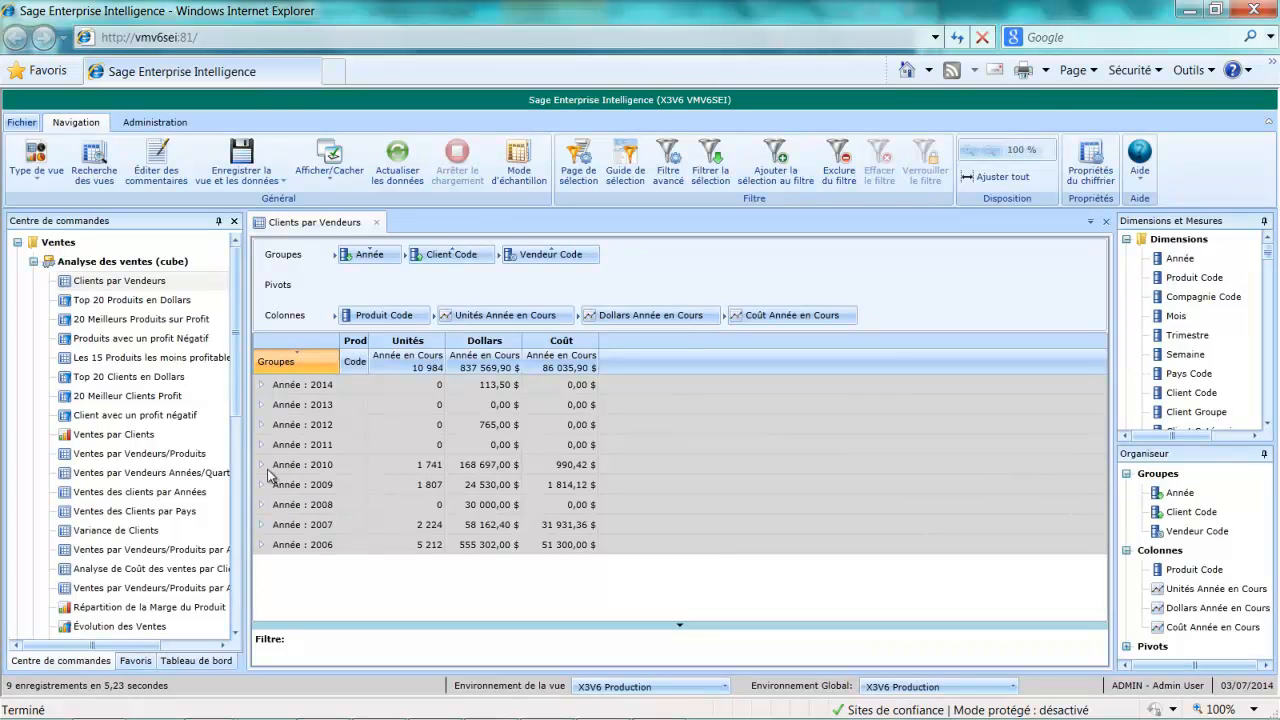
Step: Add the years 2006 through 2010 to the filter and move the Année dimension from the groups to the pivots
click(262, 465)
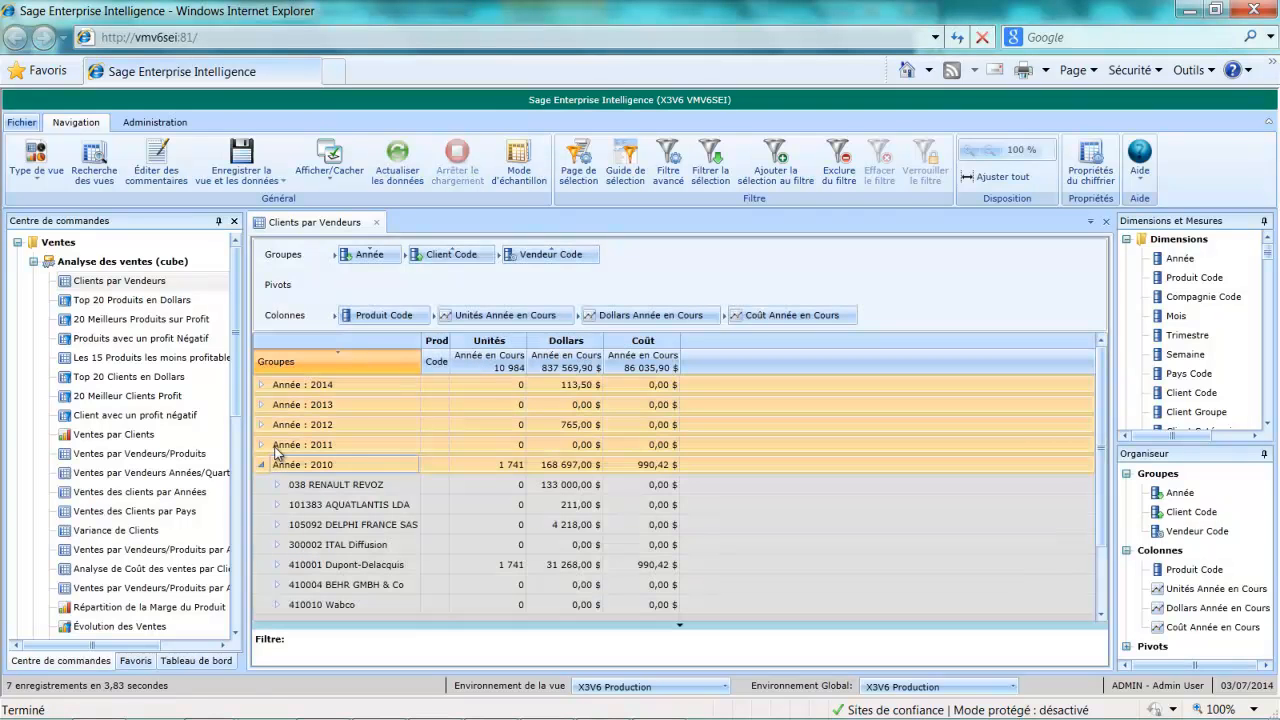
click(263, 466)
click(331, 543)
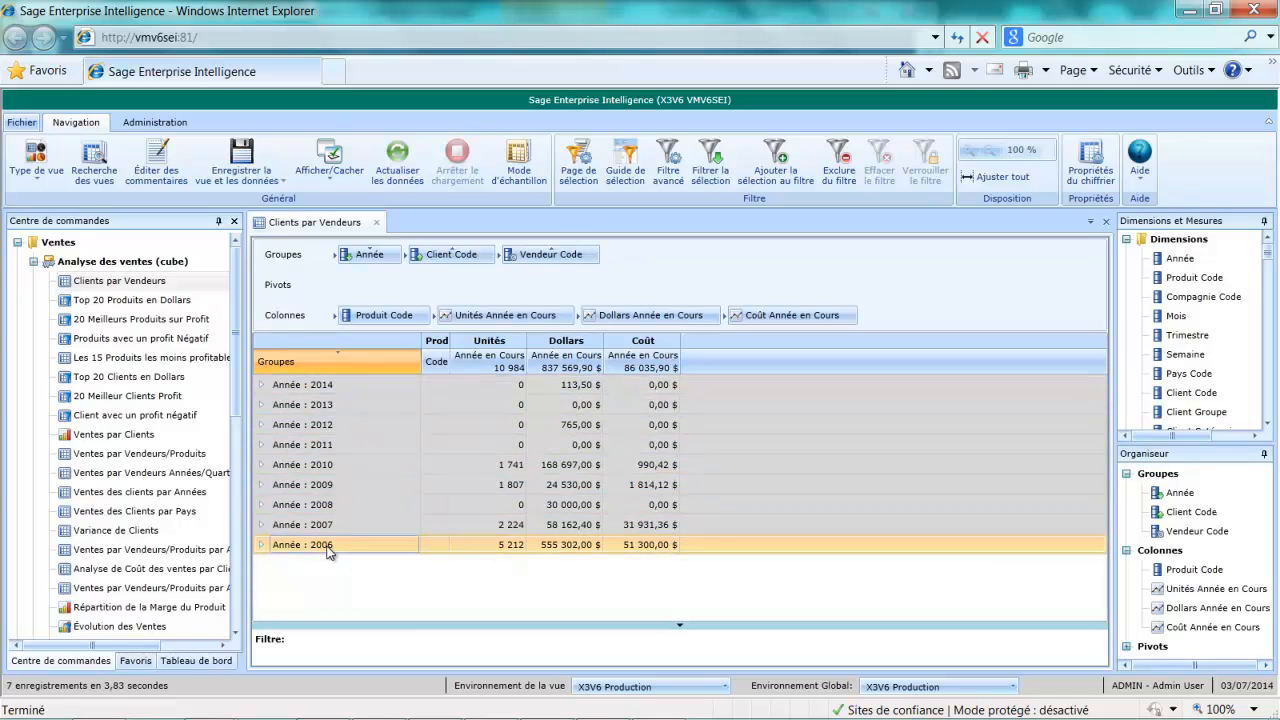
shift+click(337, 471)
right_click(337, 471)
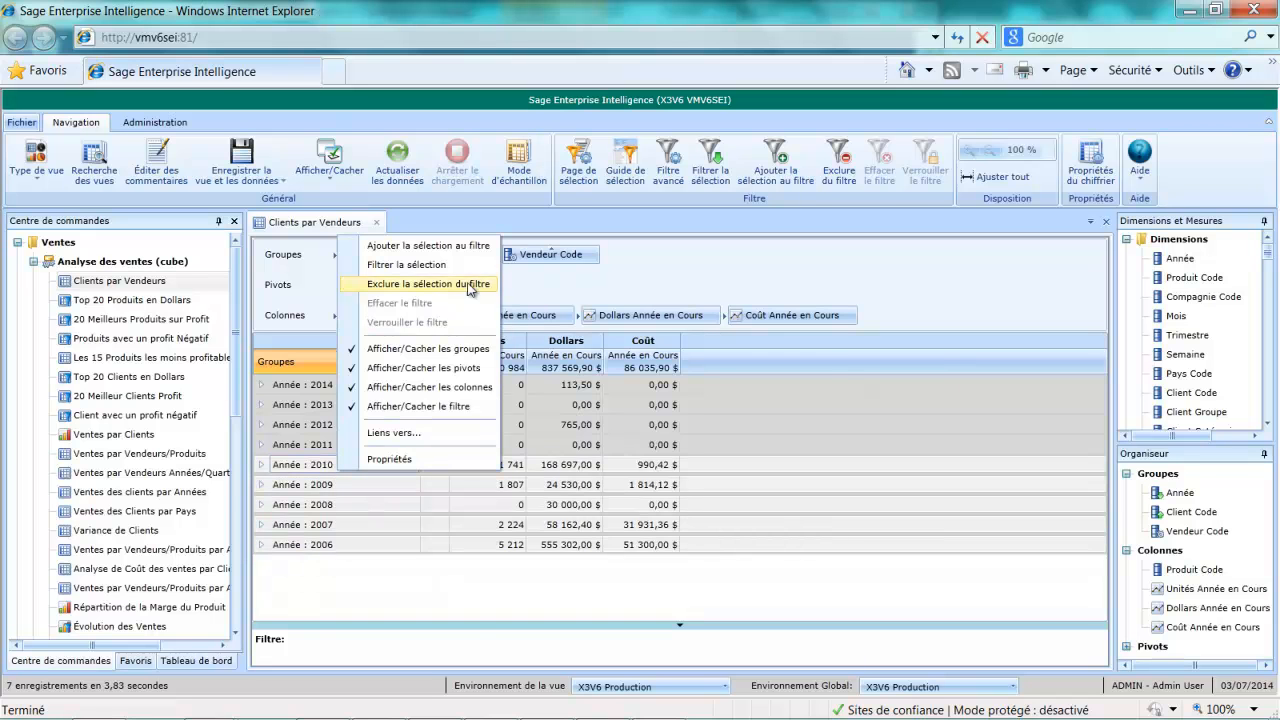
click(469, 247)
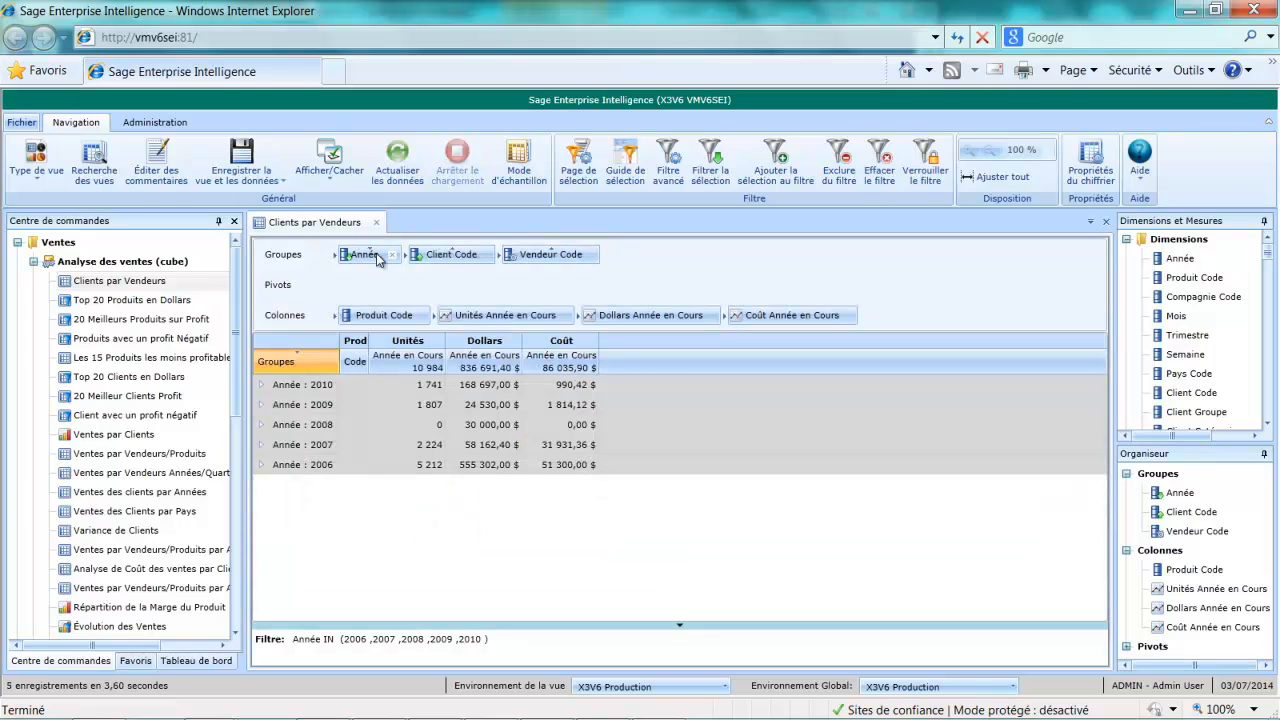
drag(378, 261, 370, 290)
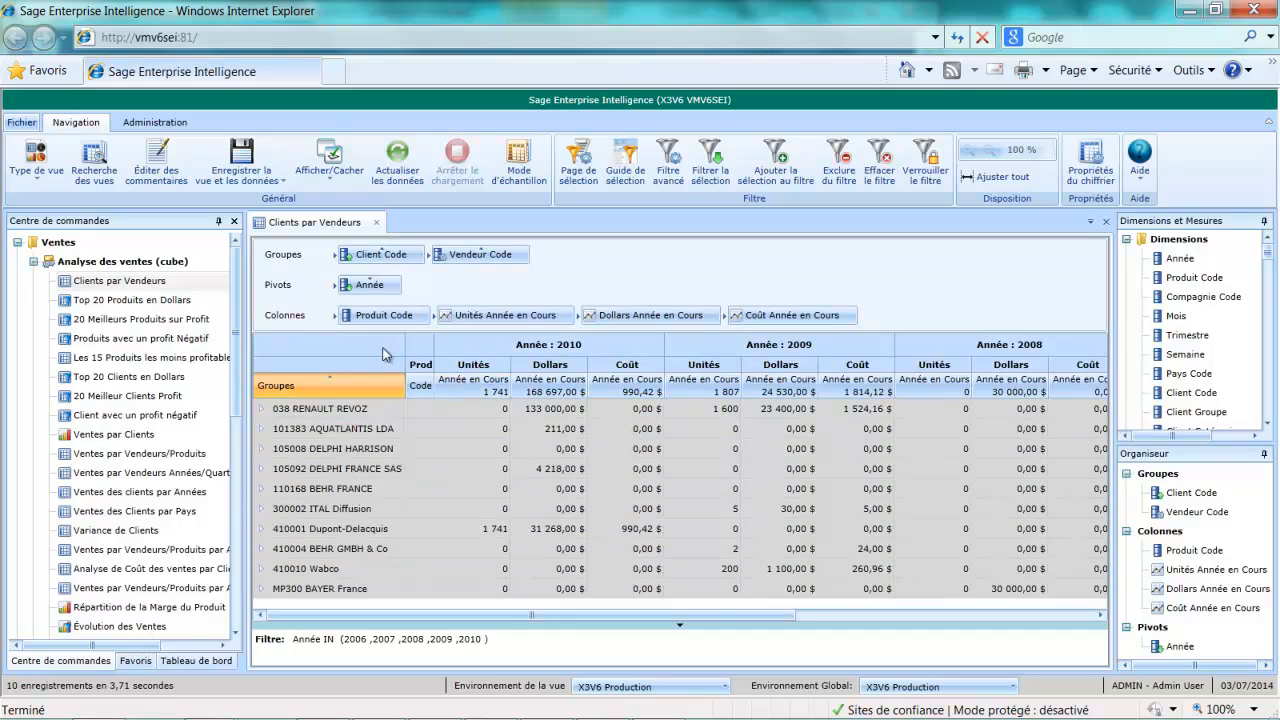
Step: Limit the Client Code group to its first 5 entries through its advanced options
right_click(391, 263)
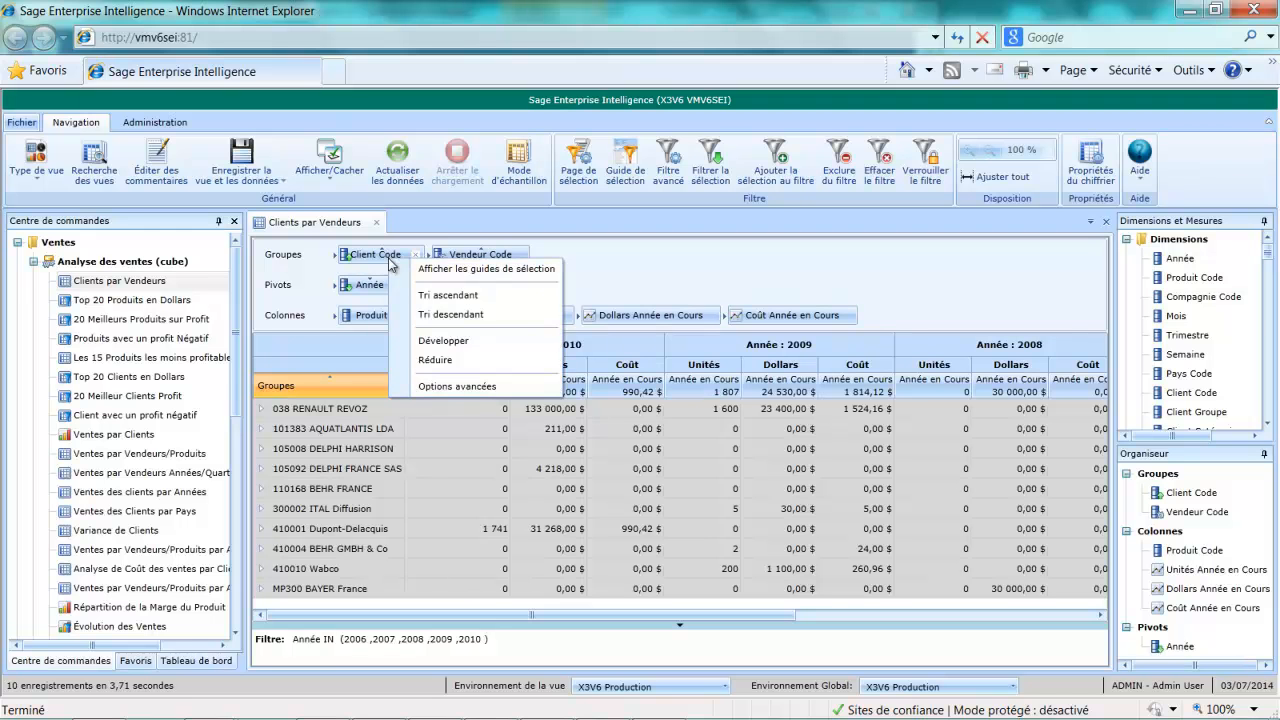
click(456, 387)
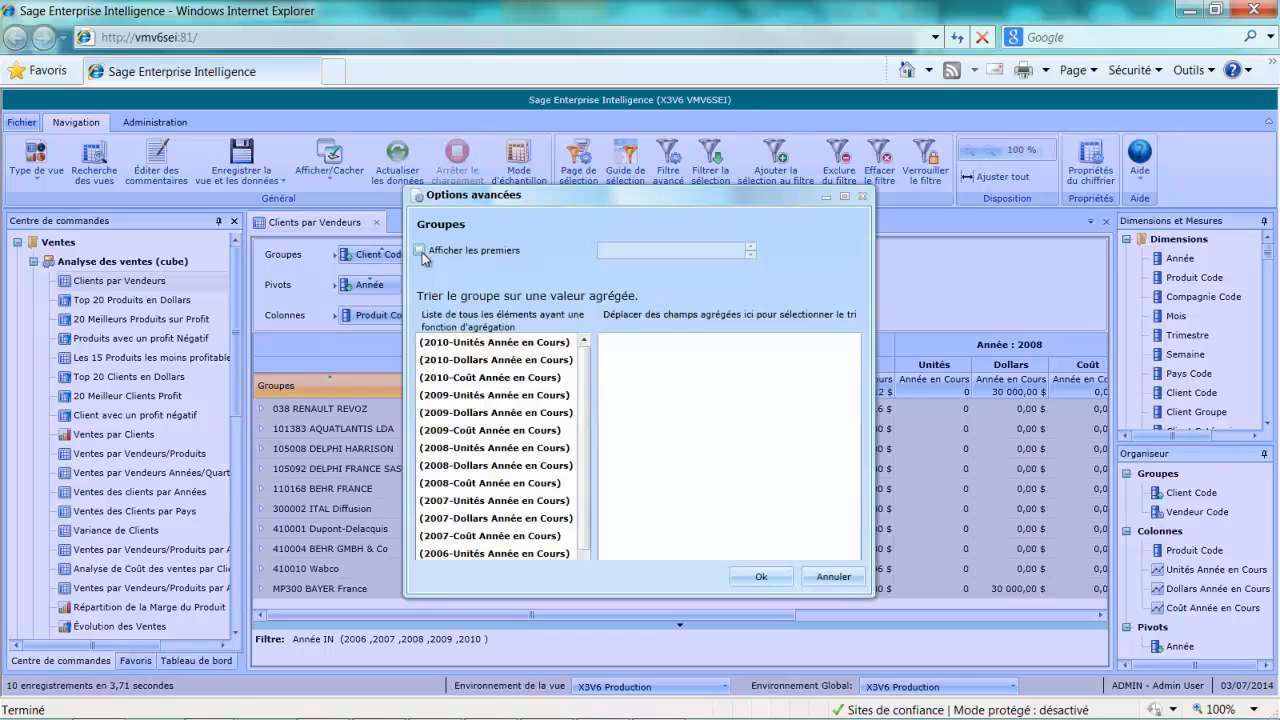
click(422, 252)
click(755, 249)
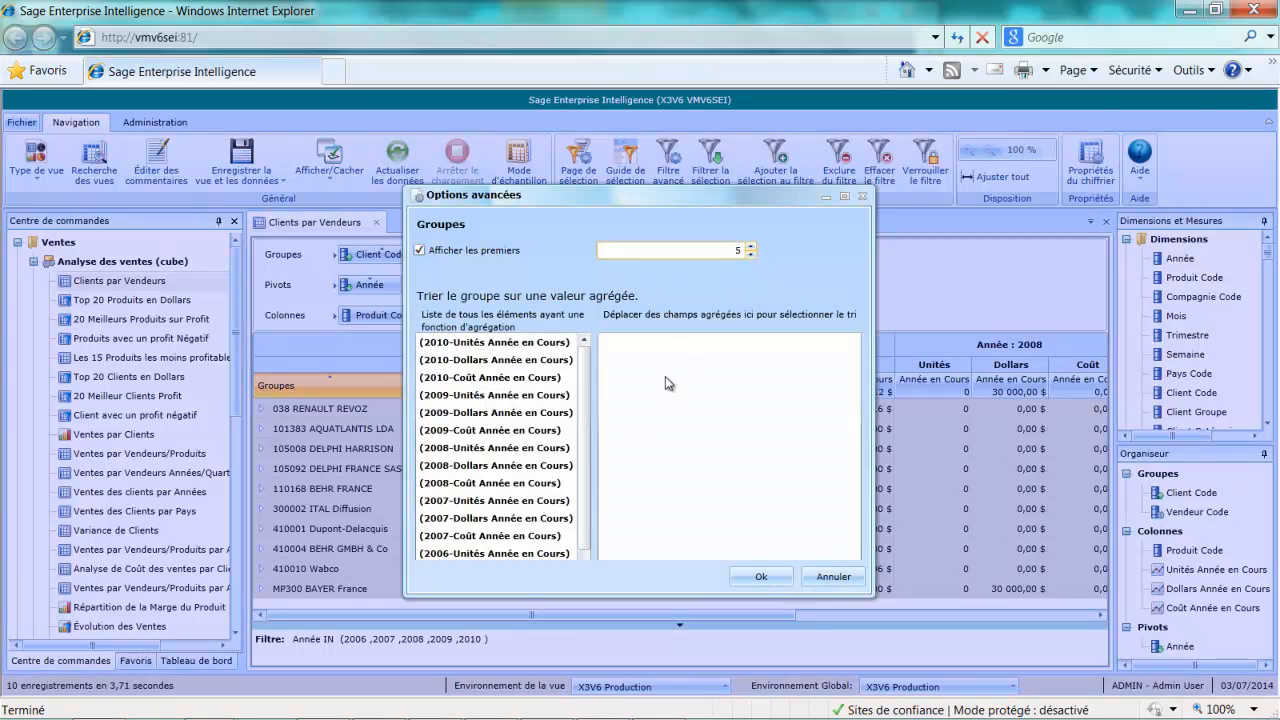
drag(586, 375, 586, 377)
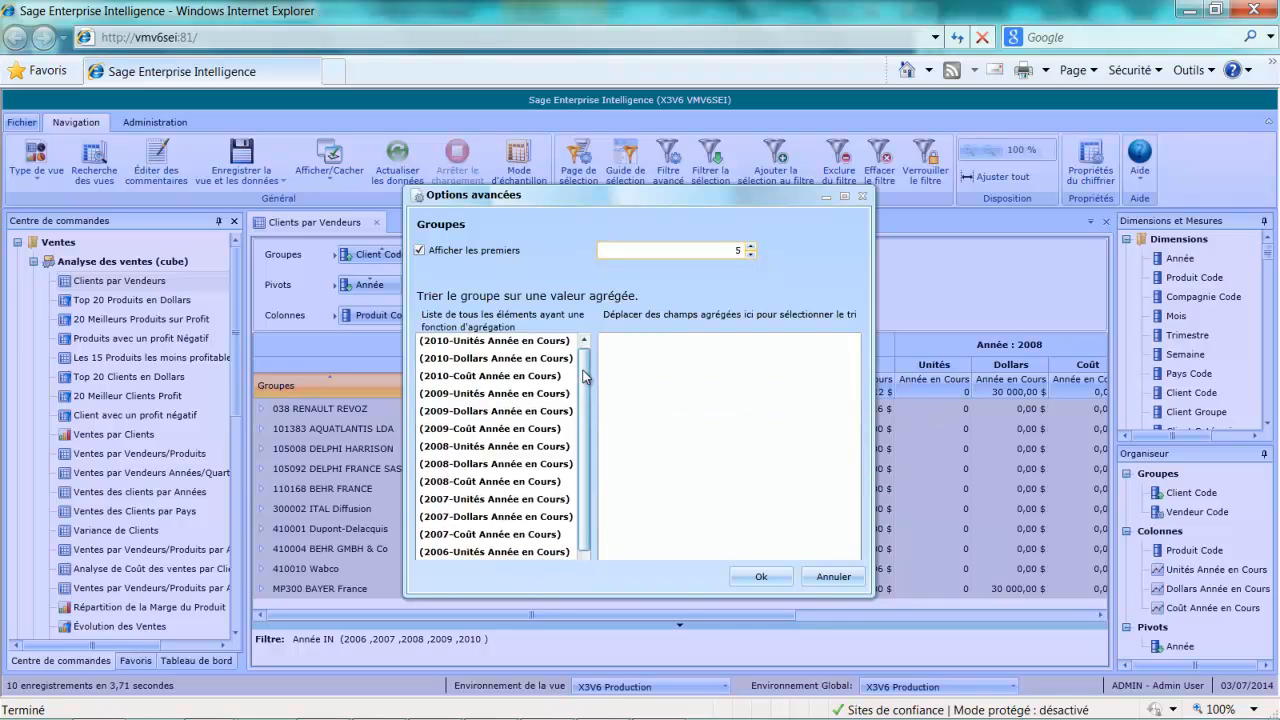
click(512, 362)
click(762, 577)
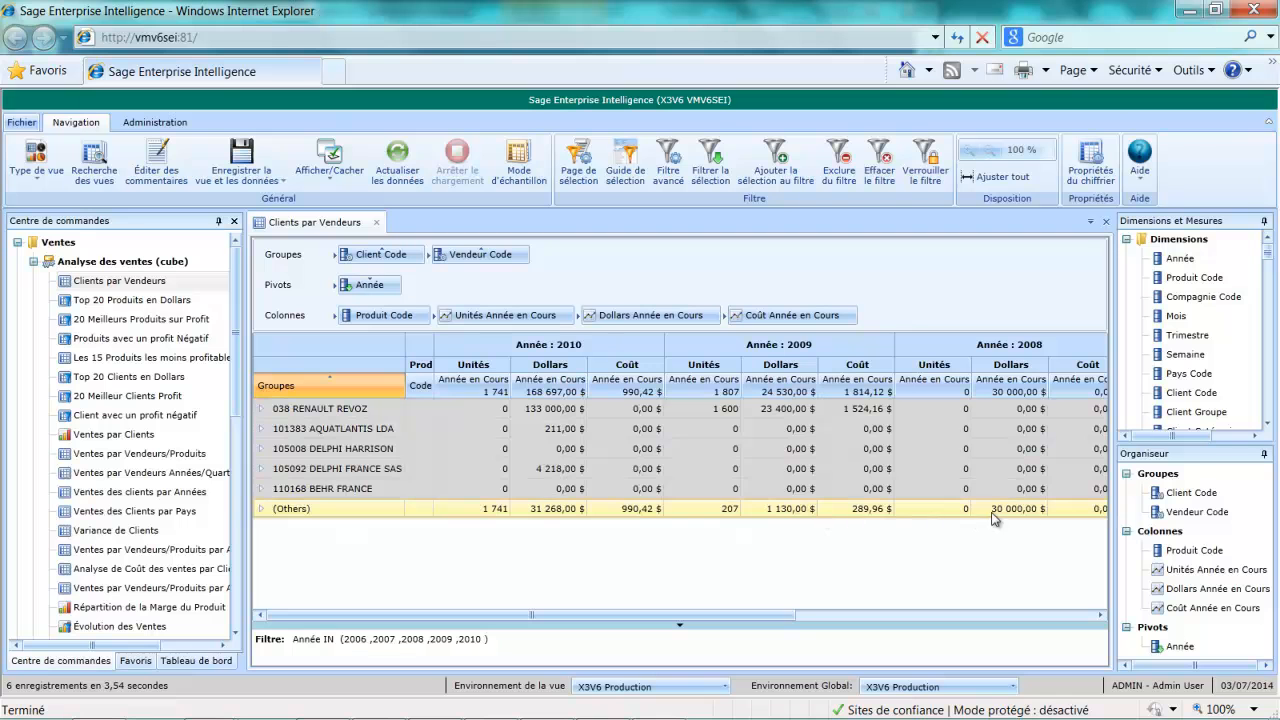
drag(790, 616, 688, 618)
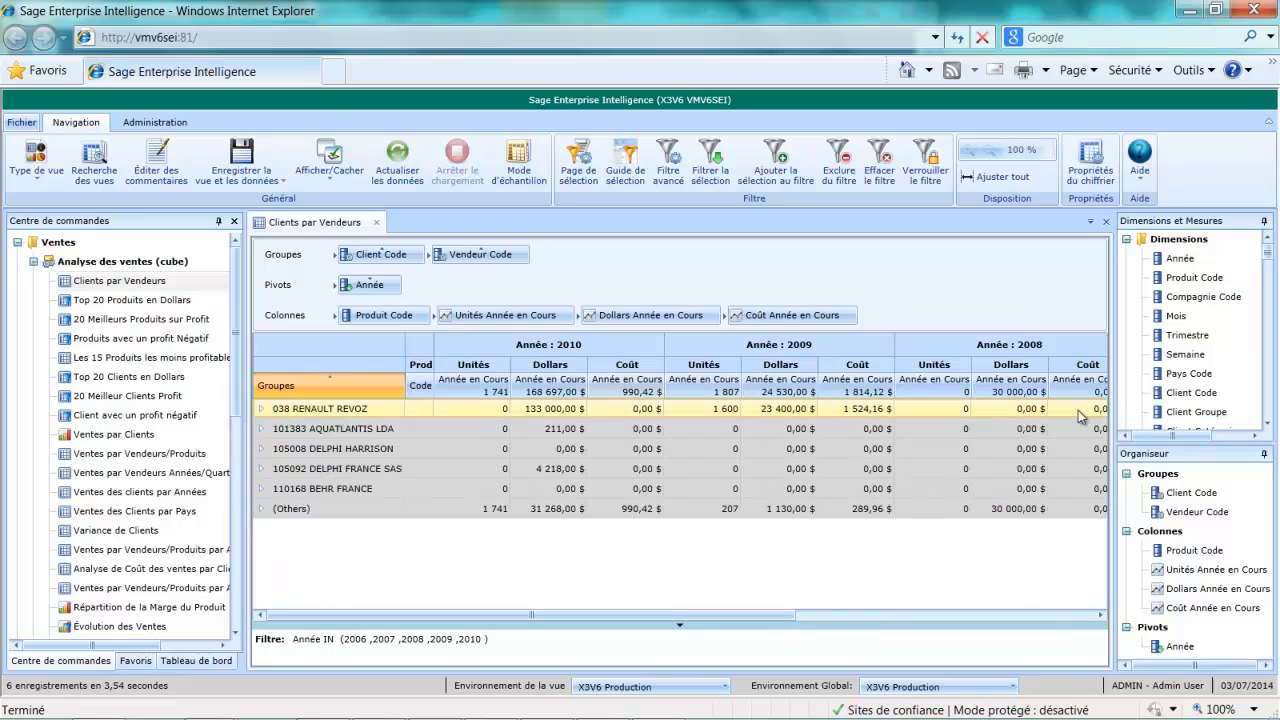
click(1127, 241)
click(1127, 259)
click(1127, 279)
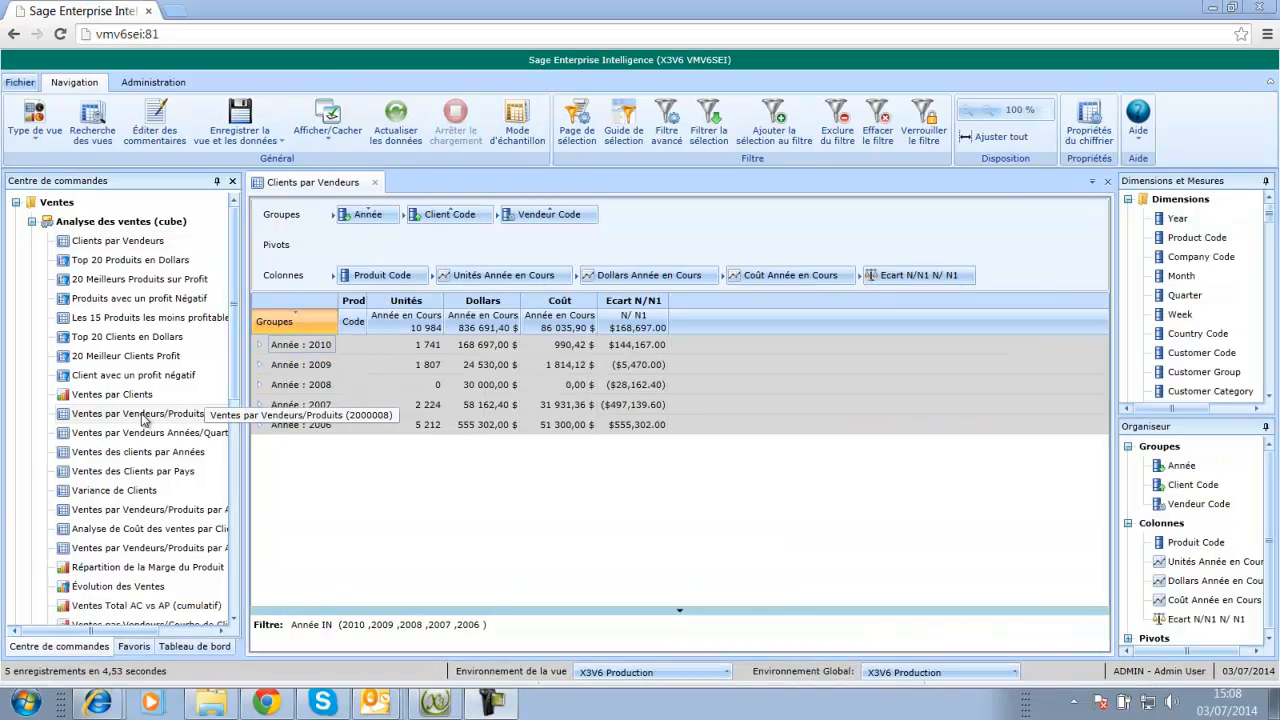
Step: Open the Ventes par Vendeurs/Produits view and set its Year selection to between 2006 and 2010
double_click(142, 416)
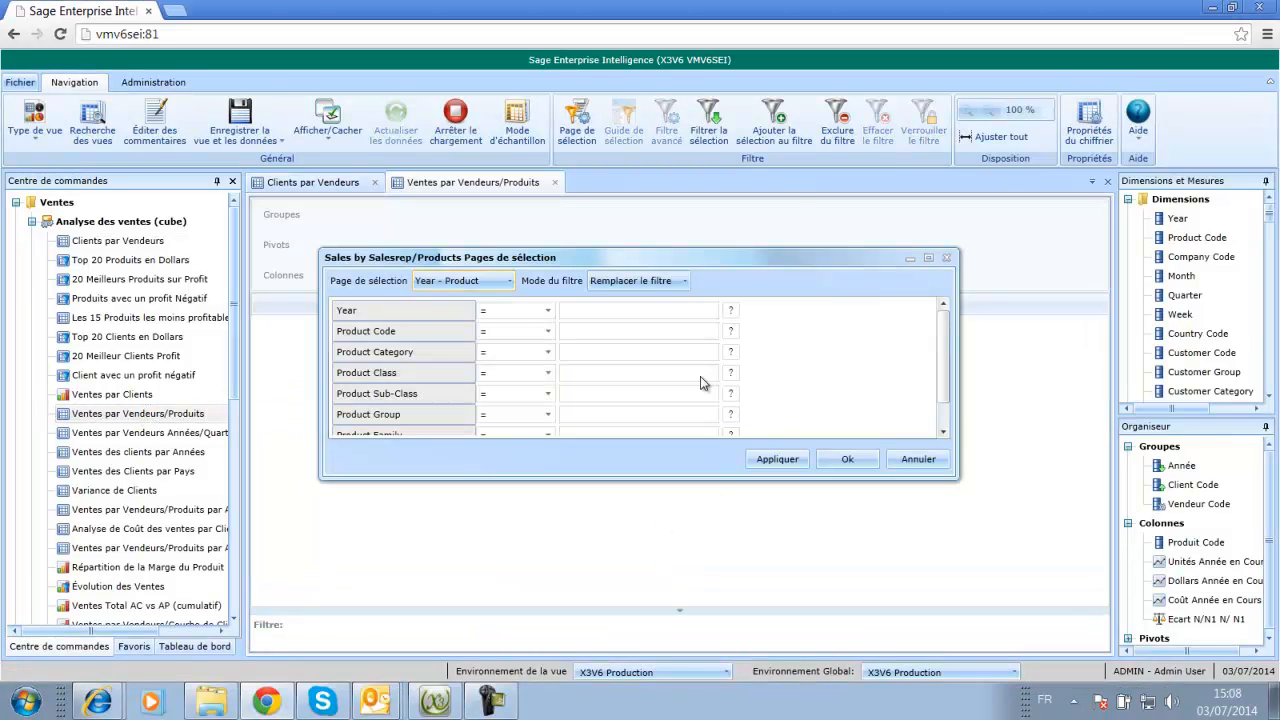
click(548, 313)
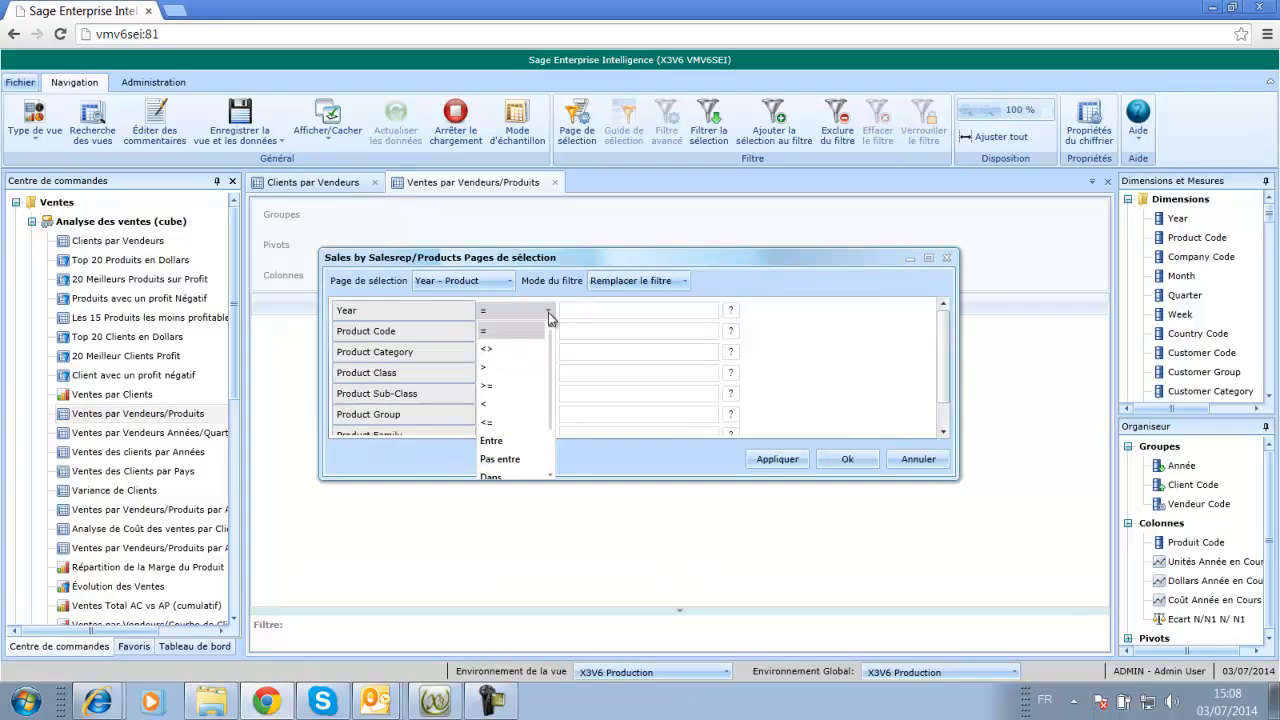
click(498, 440)
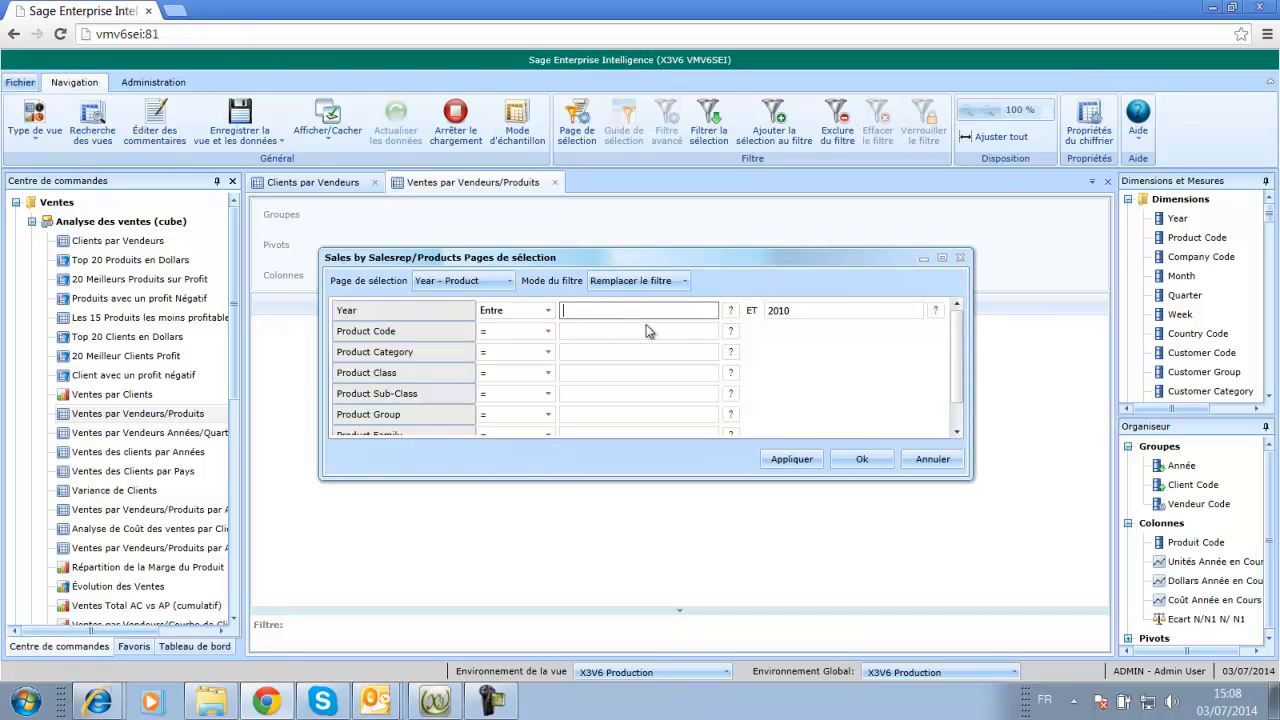
click(890, 310)
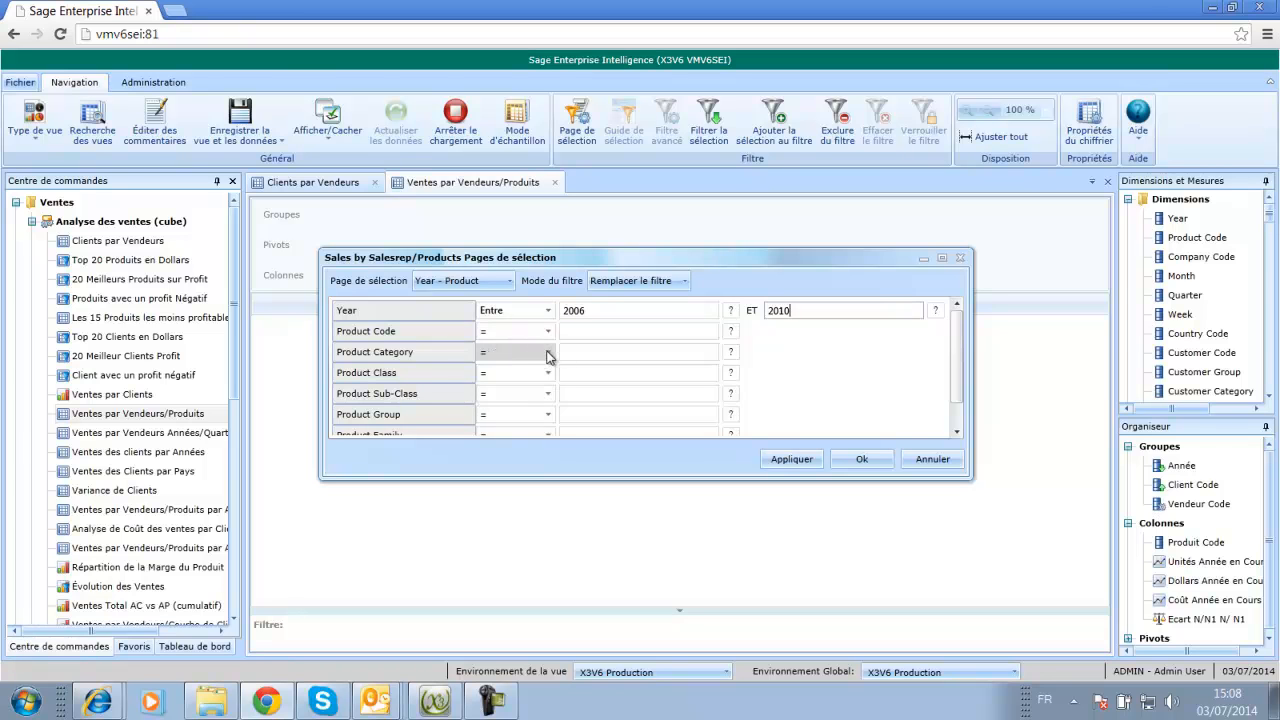
Step: Restrict Product Category to ACH00, ACV00, AFV00, AFVPI, ASV, FAB00, FAM00, FMV, PDR00 and SERV, and run the view with these criteria
click(604, 354)
click(730, 352)
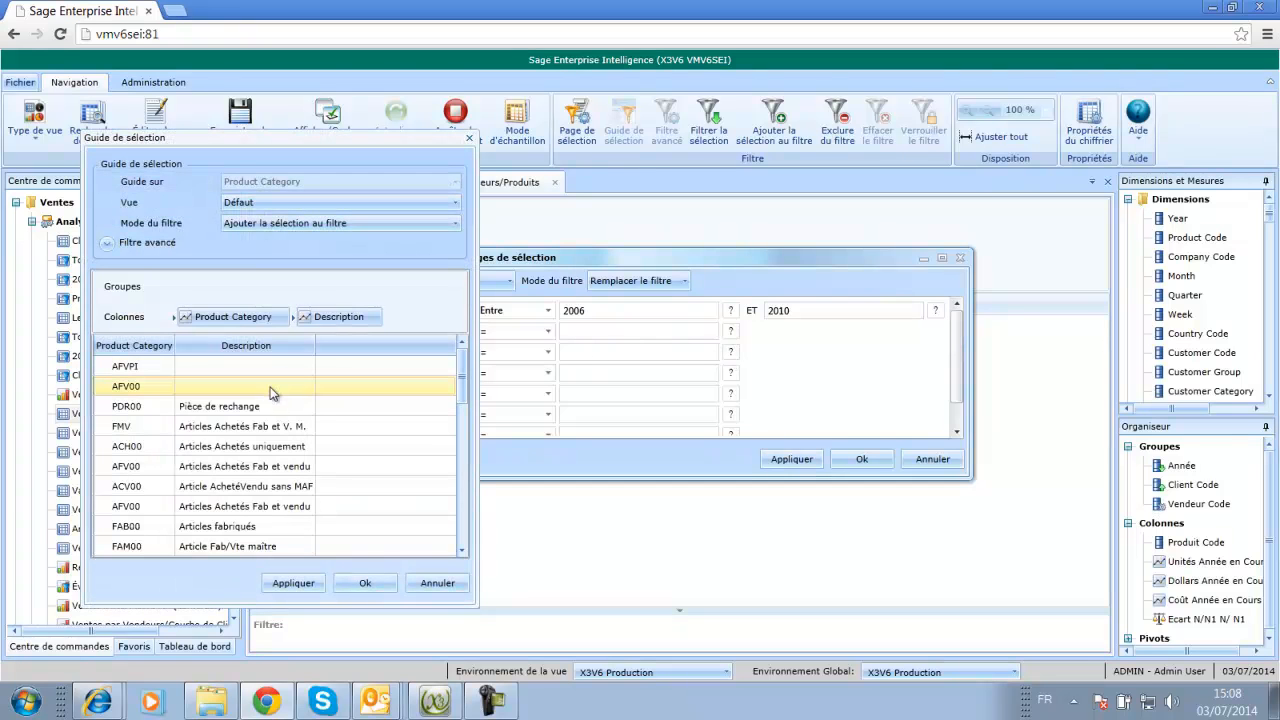
shift+click(223, 428)
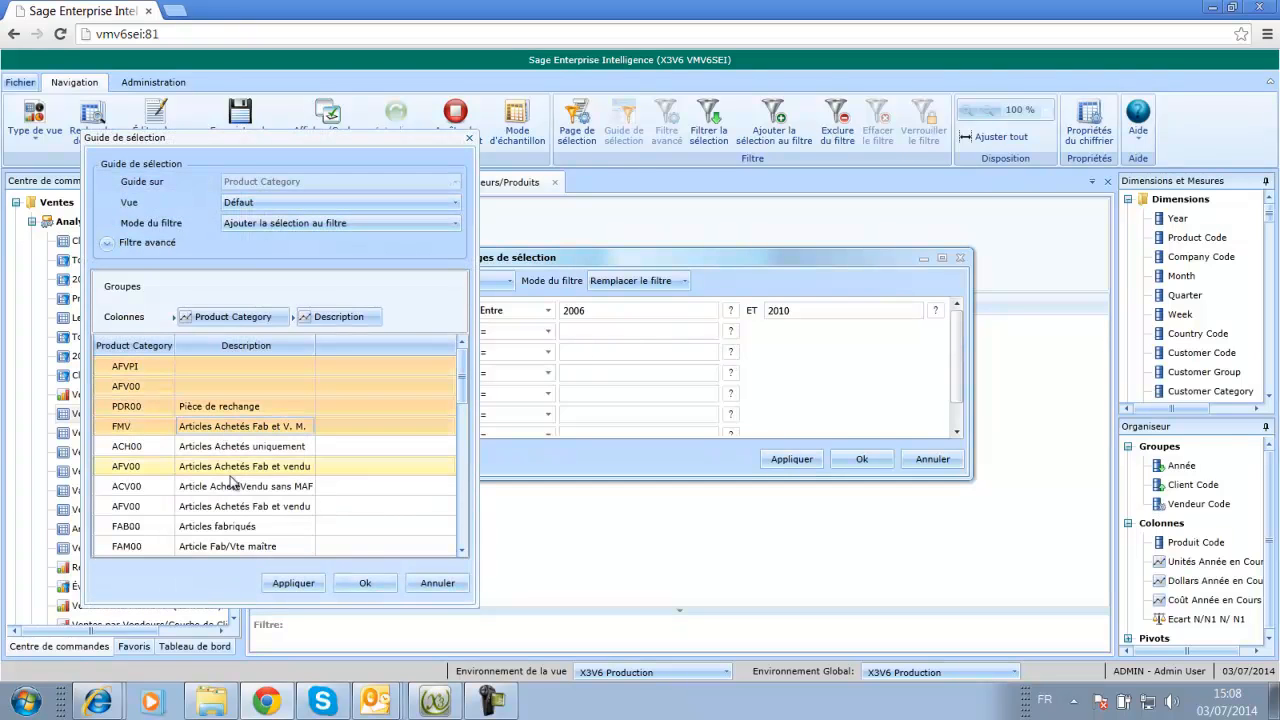
drag(232, 528, 248, 556)
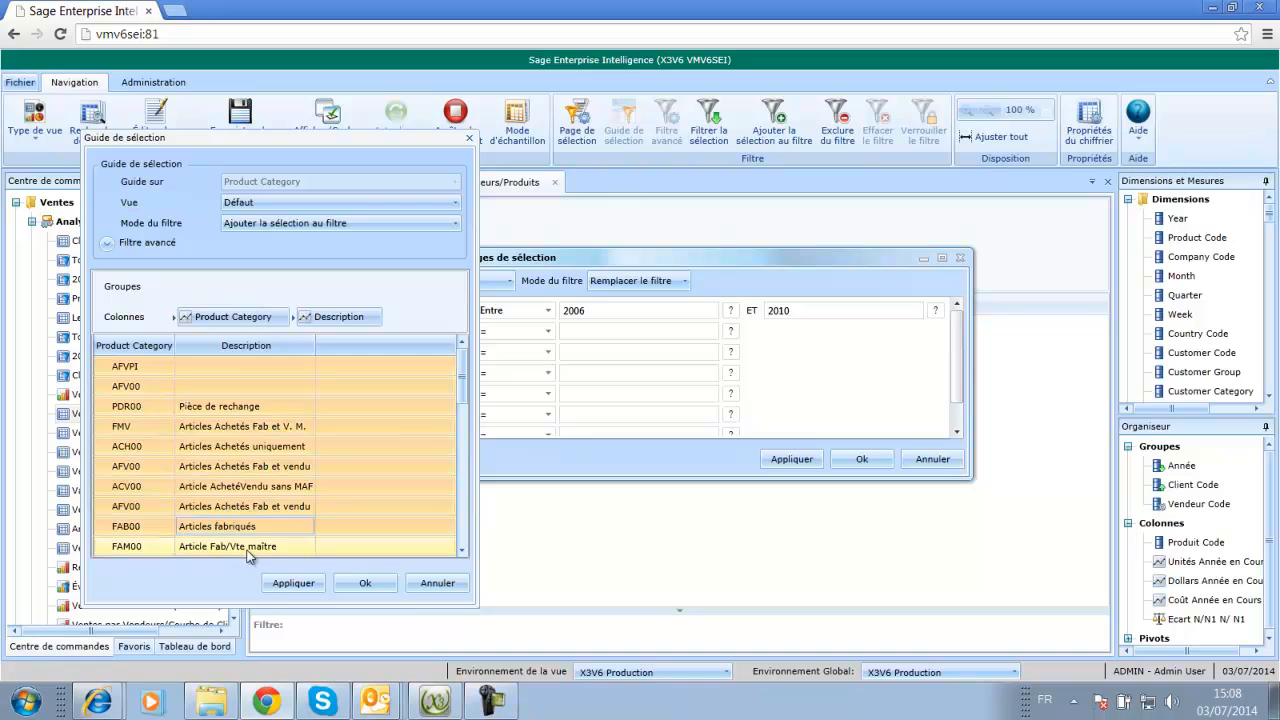
click(291, 584)
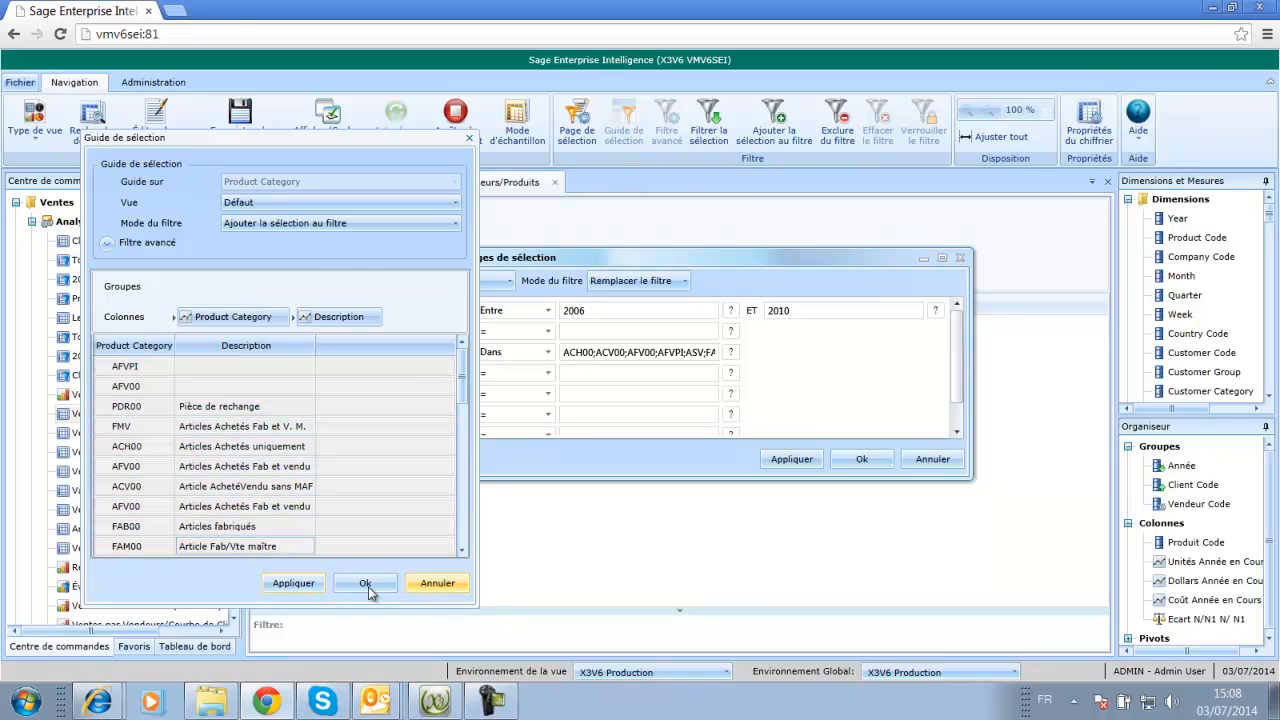
click(367, 585)
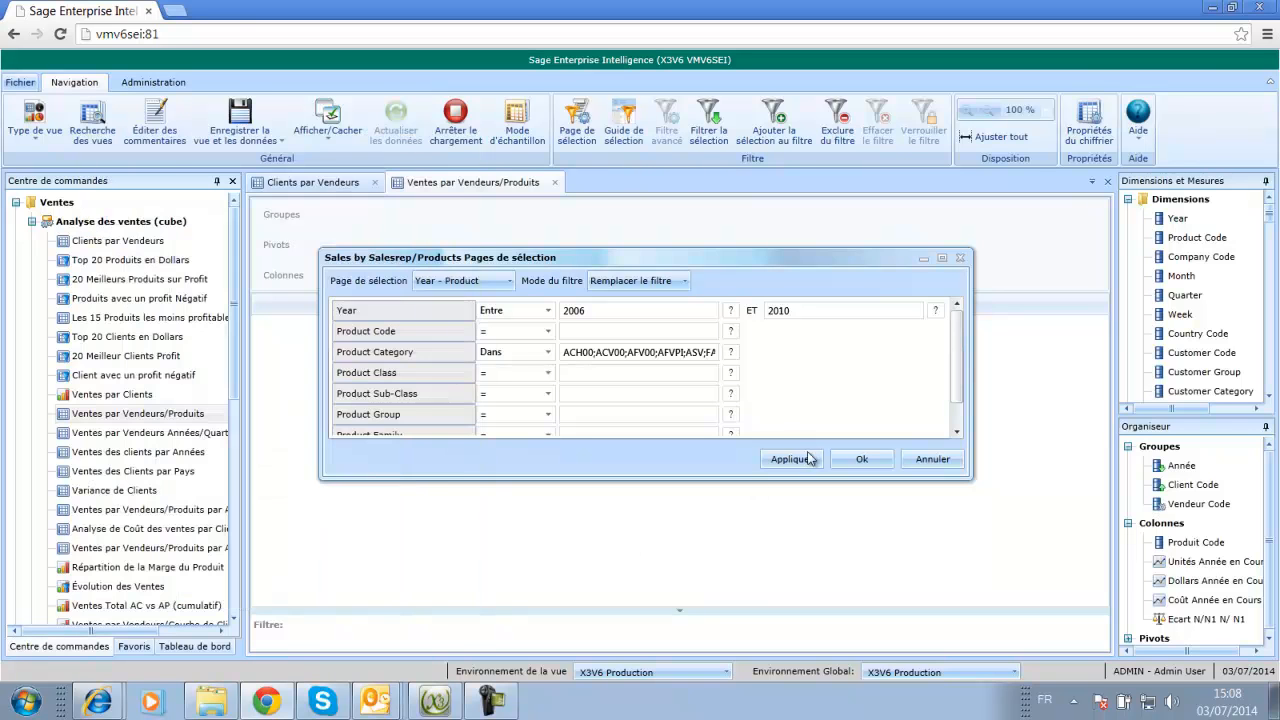
click(862, 462)
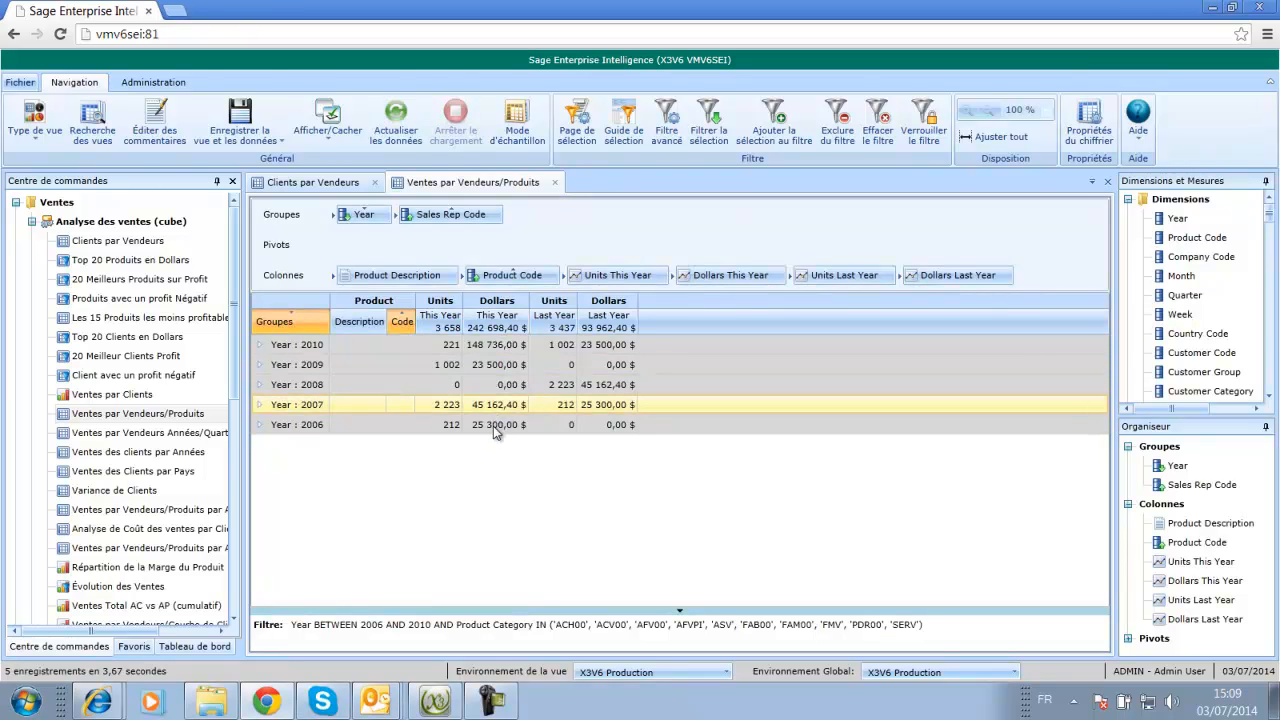
Step: Expand the year 2010 by sales rep and add the Ecart N/N1 calculated measure to the columns before Dollars This Year
click(260, 345)
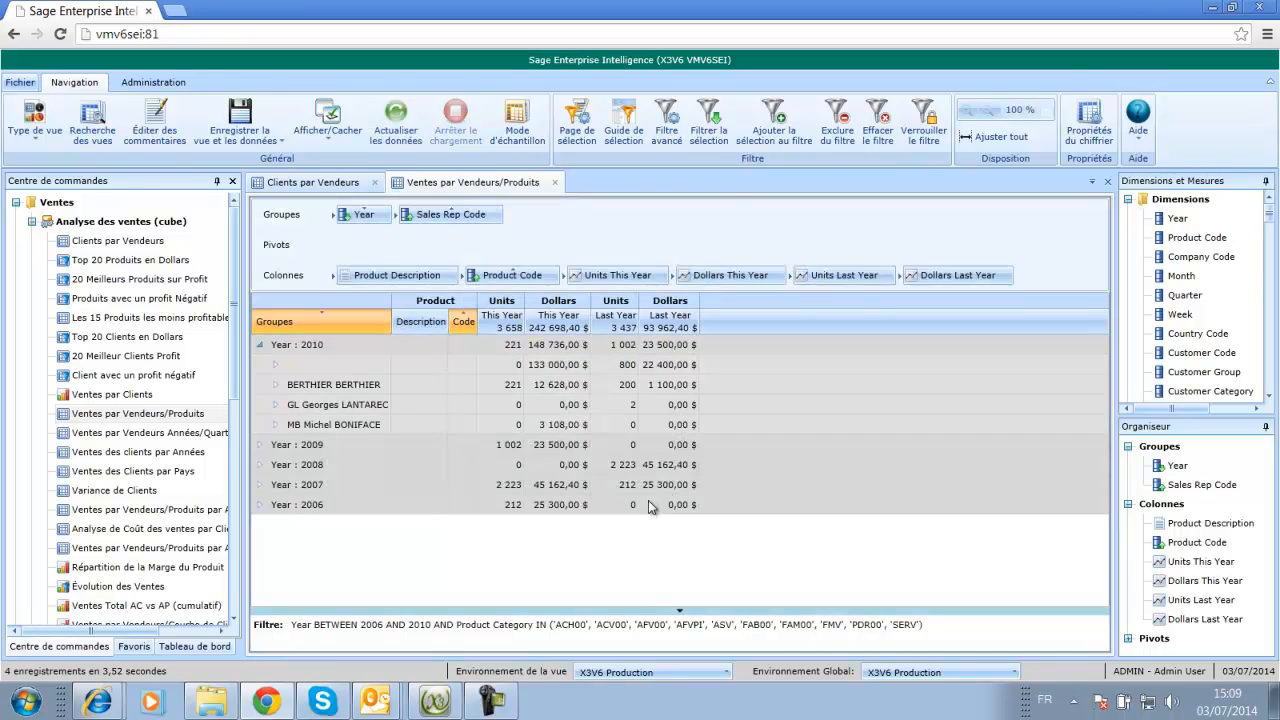
drag(1269, 214, 686, 281)
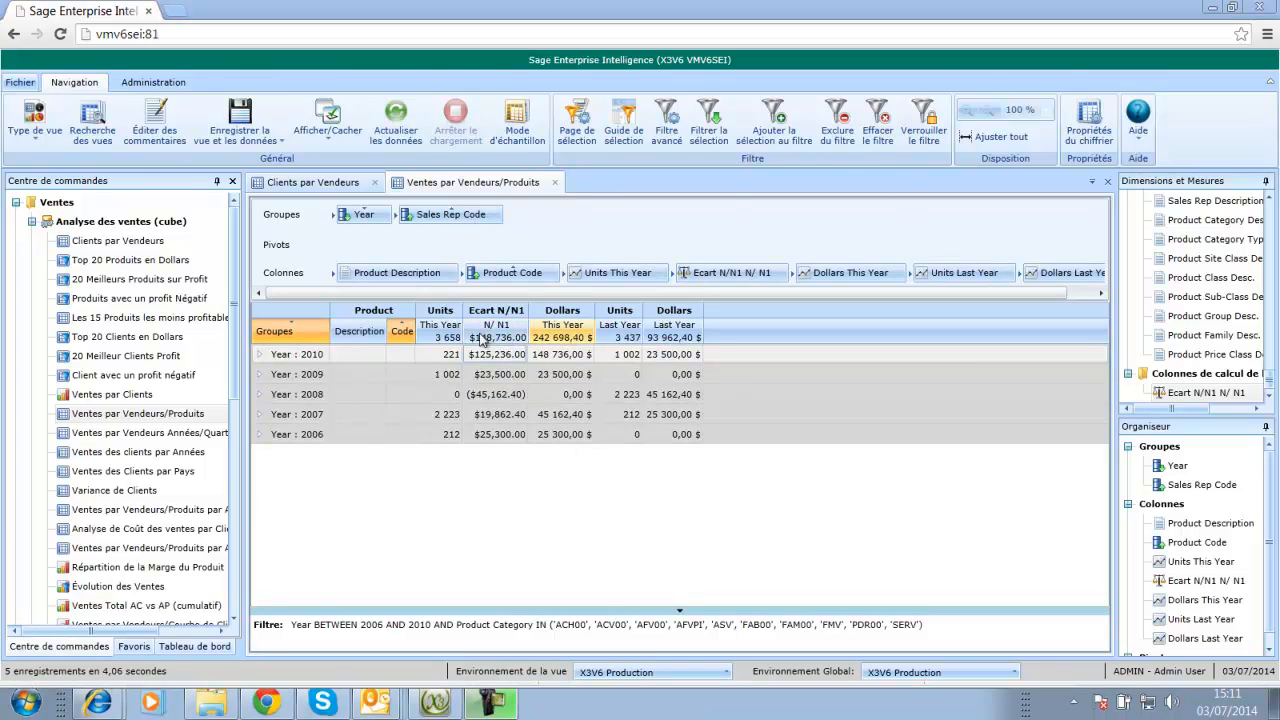
Step: Create a formatting rule for the Dollars This Year column that depends on the Ecart N/N1 cell value being less than 0
right_click(566, 340)
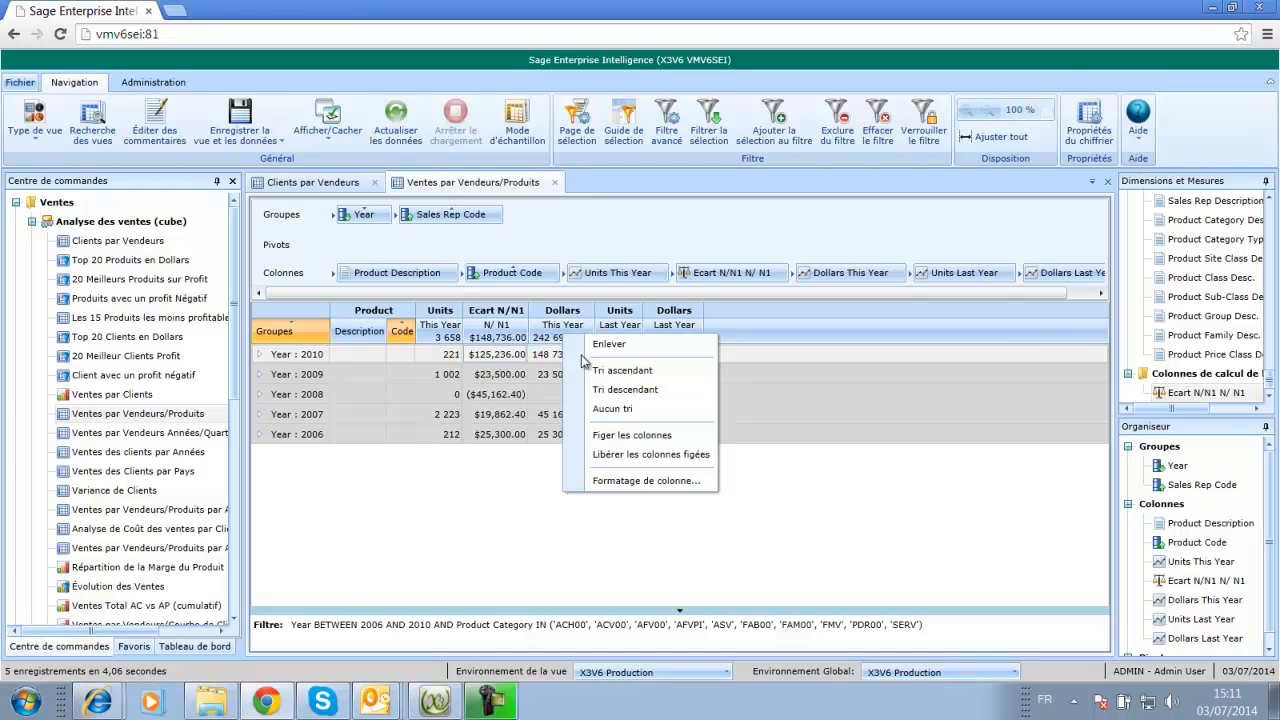
click(618, 482)
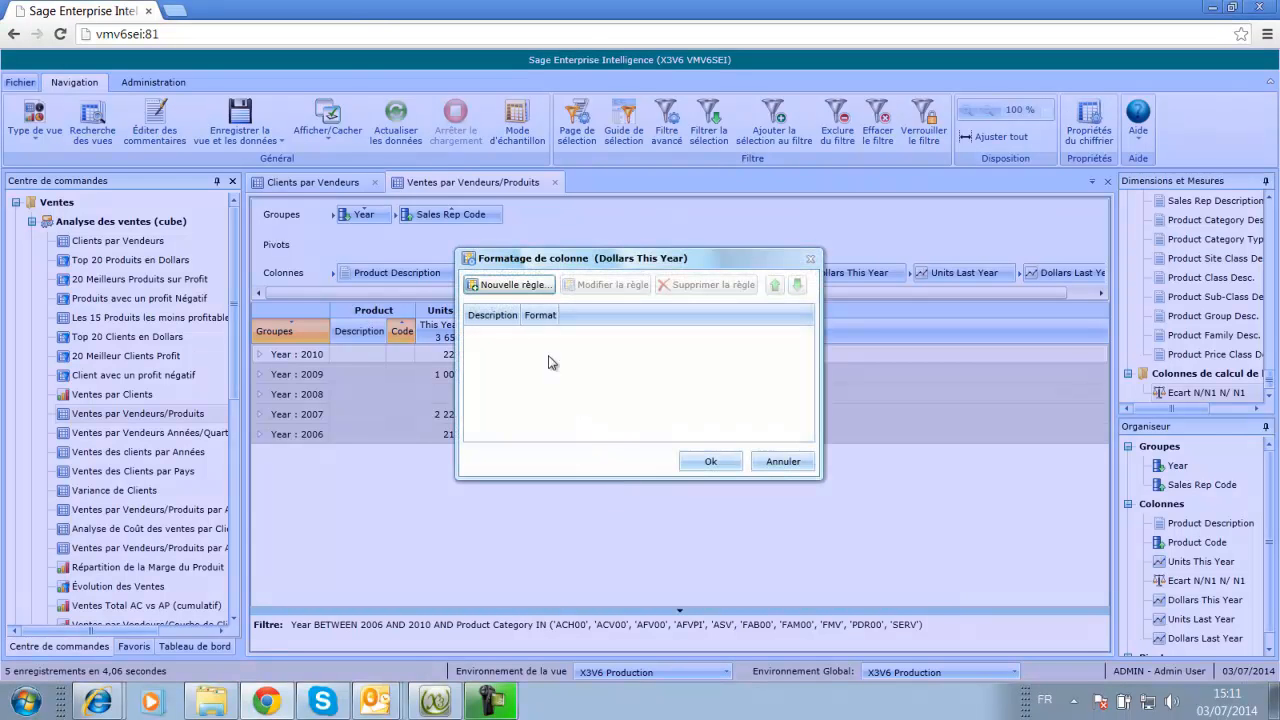
click(528, 287)
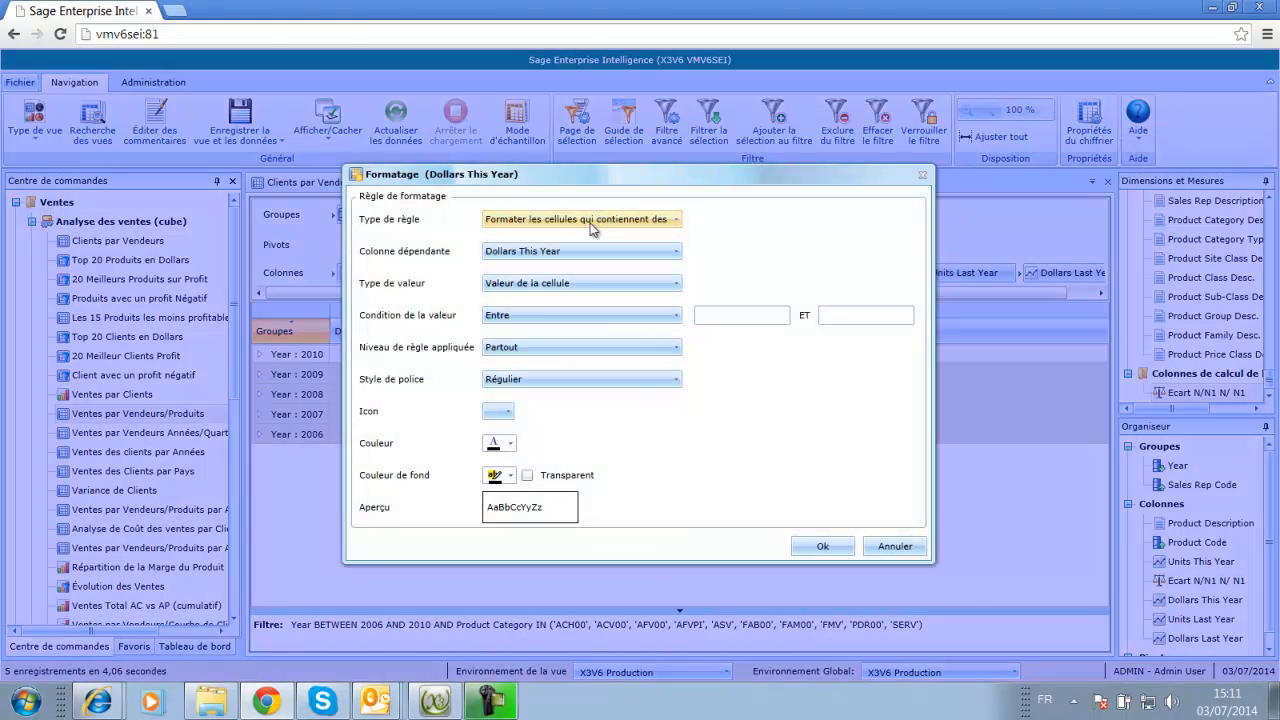
click(590, 251)
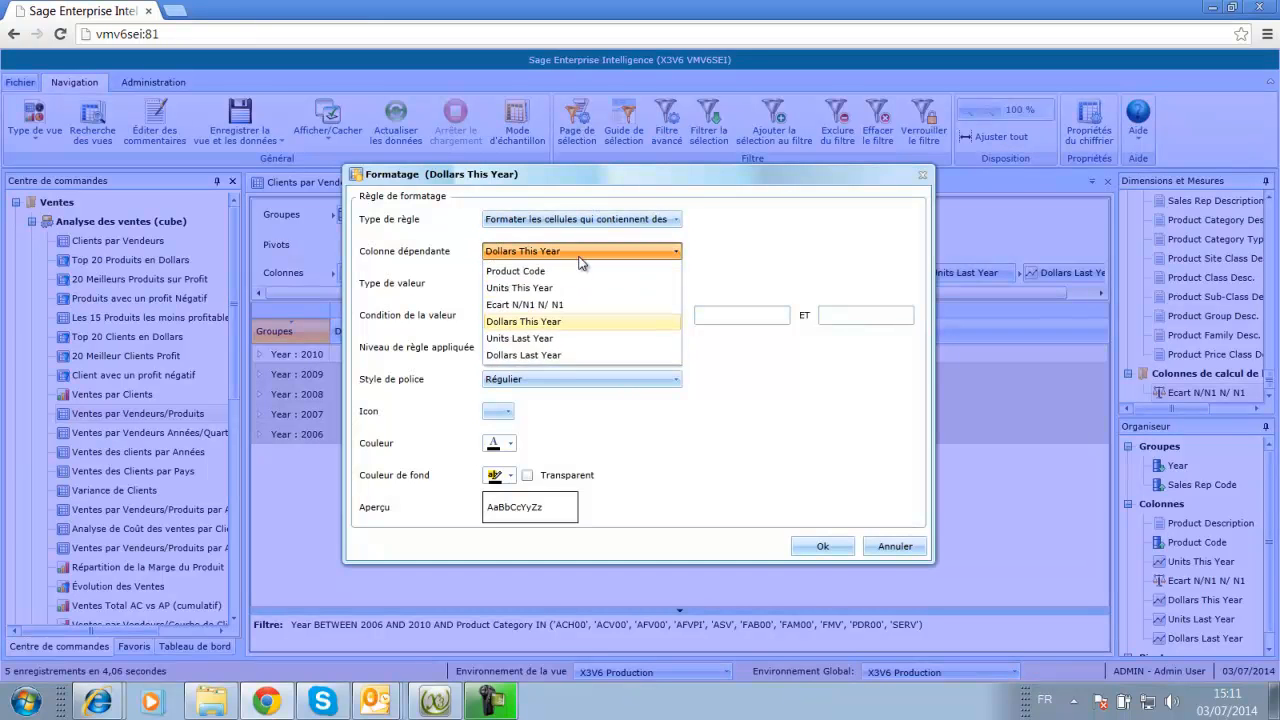
click(576, 320)
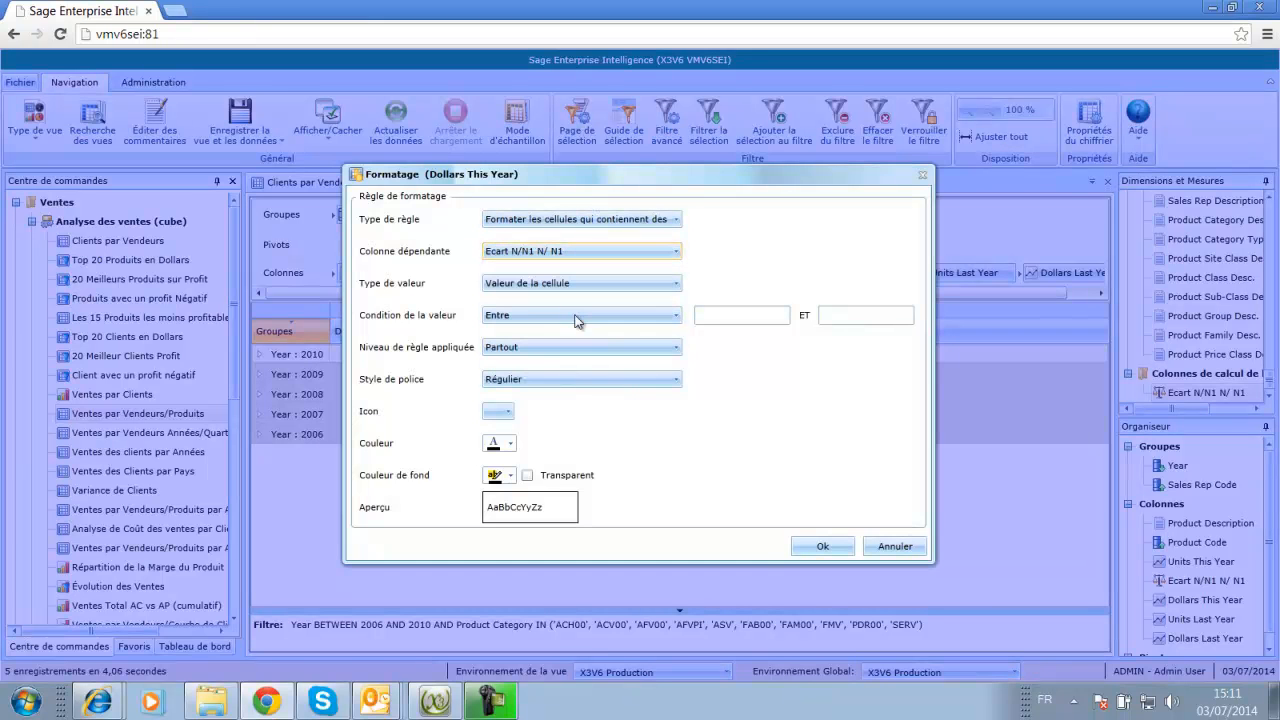
click(587, 289)
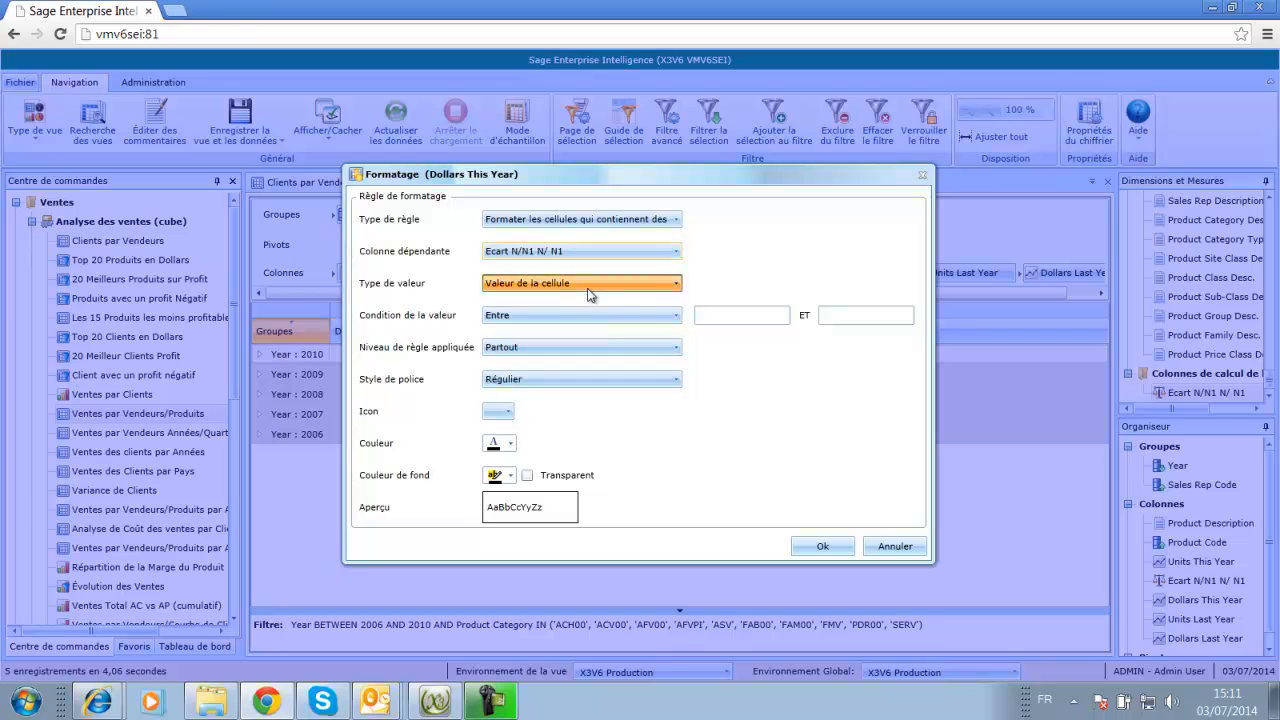
click(590, 300)
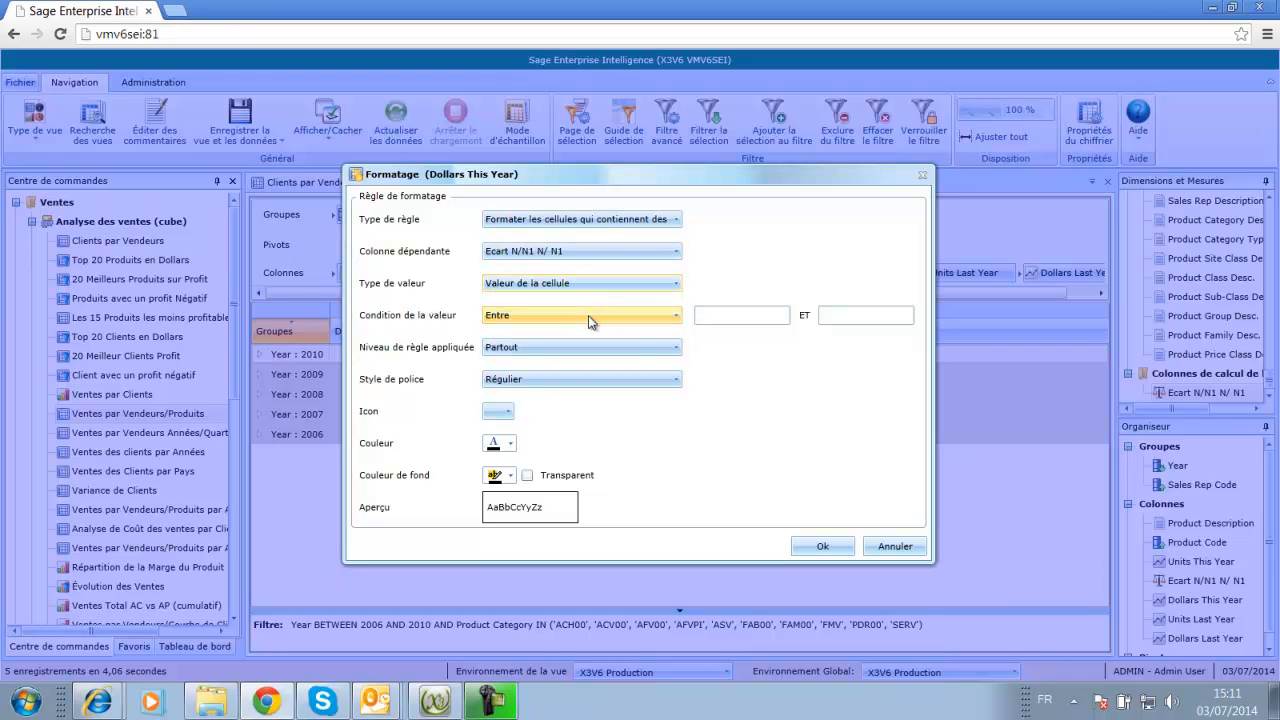
click(588, 315)
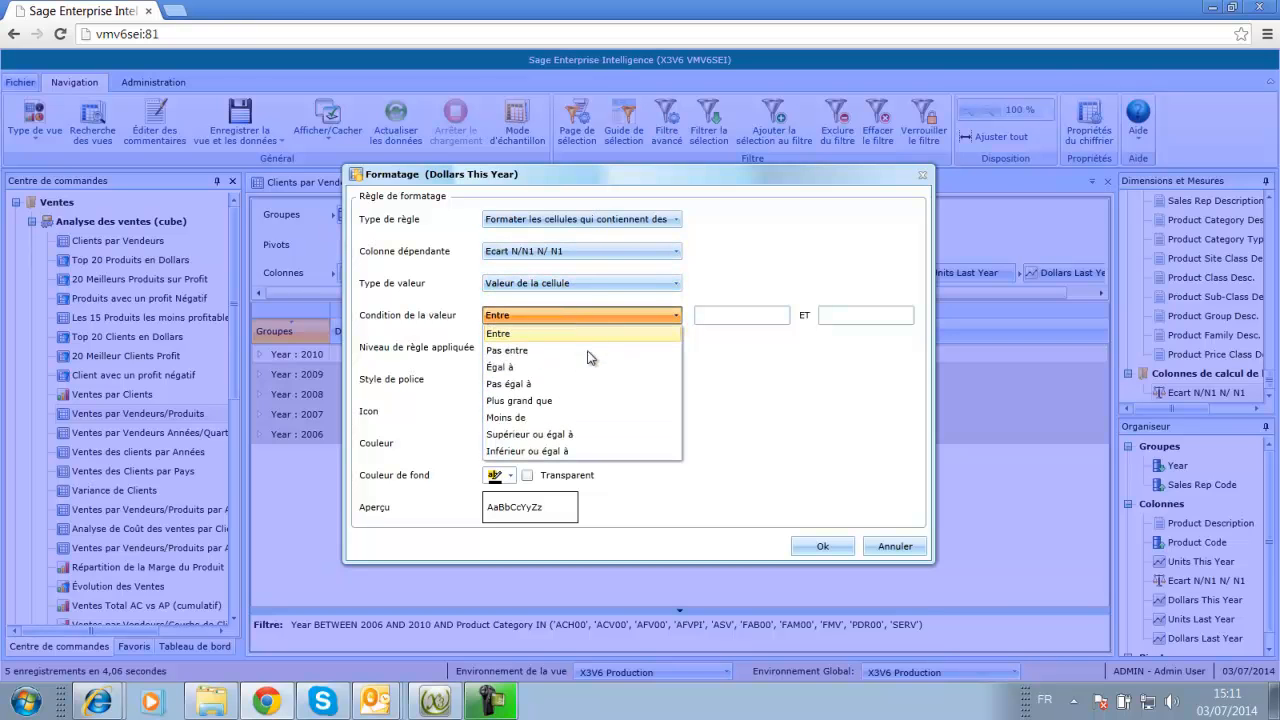
click(585, 418)
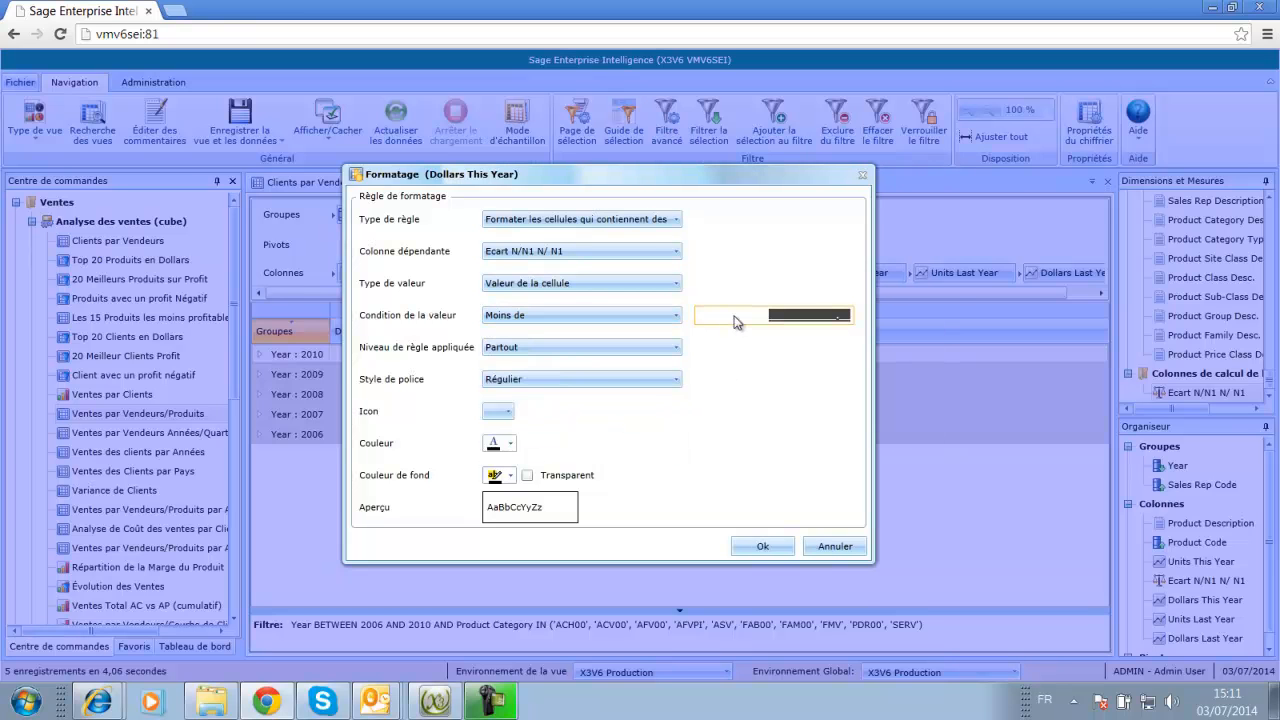
text(0)
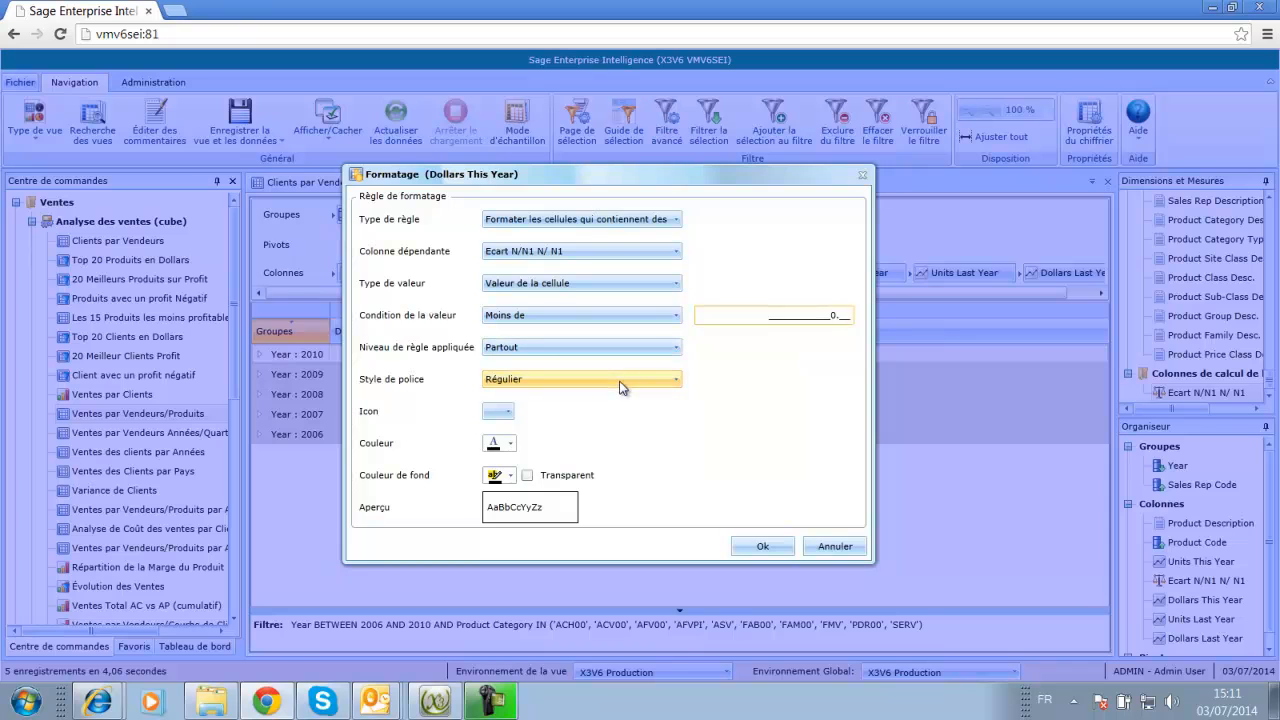
Step: Give the formatting rule a thumbs-down icon and dark red text, and apply it to the column
click(506, 413)
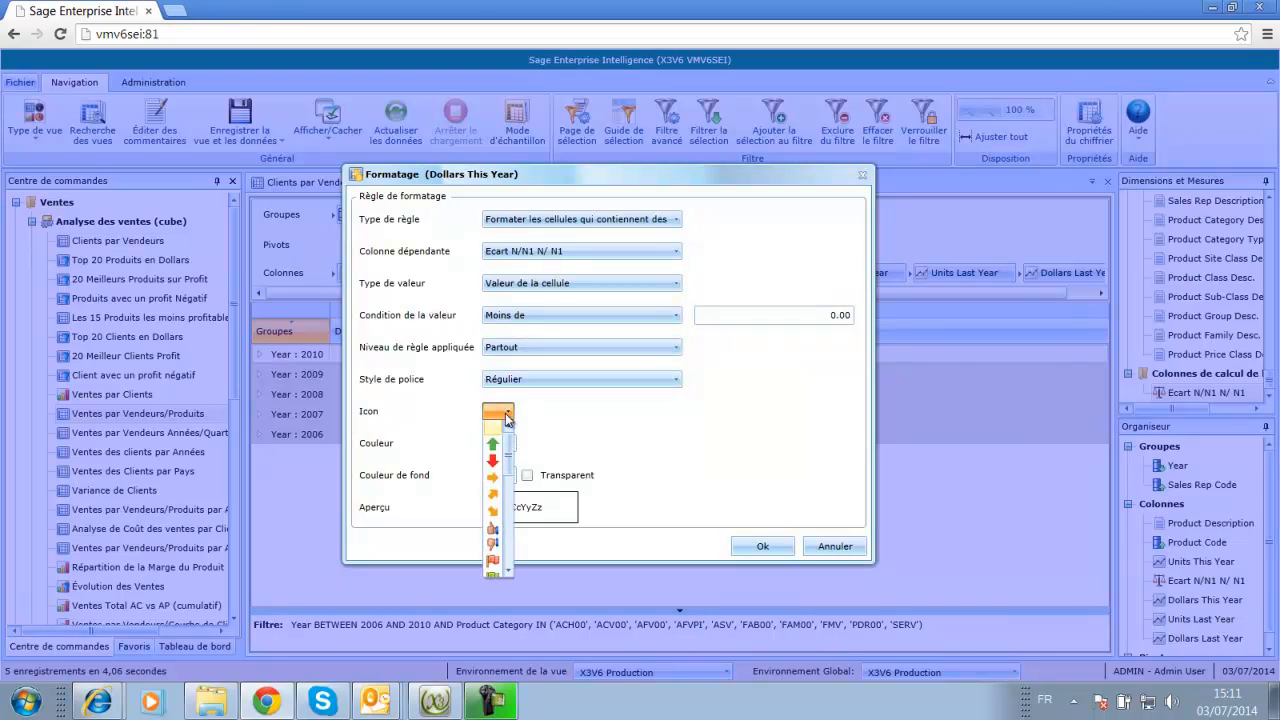
click(497, 553)
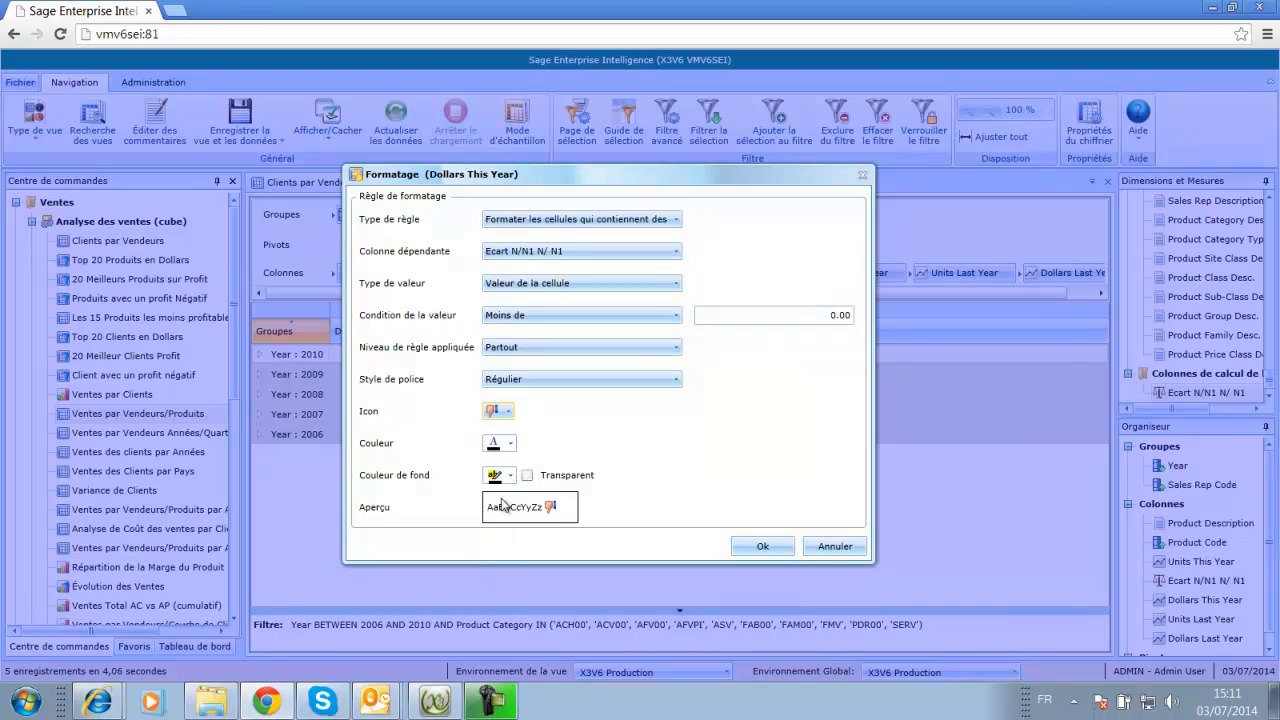
click(511, 444)
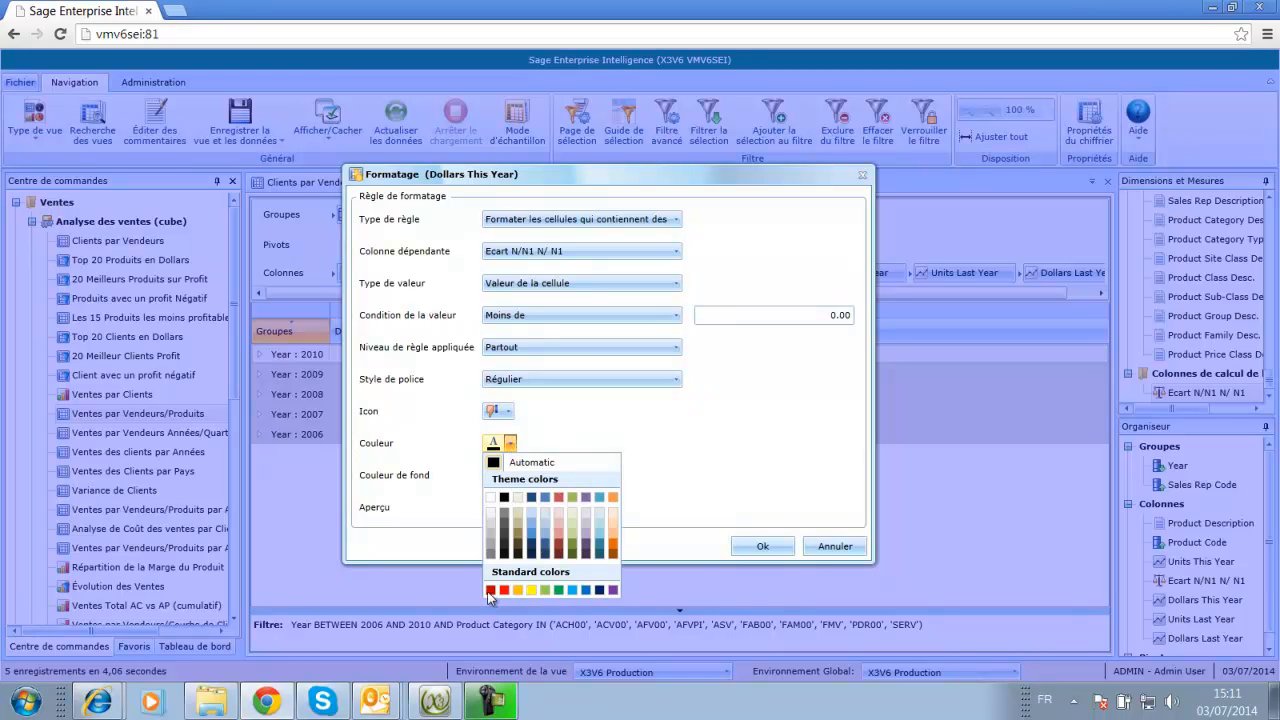
click(491, 590)
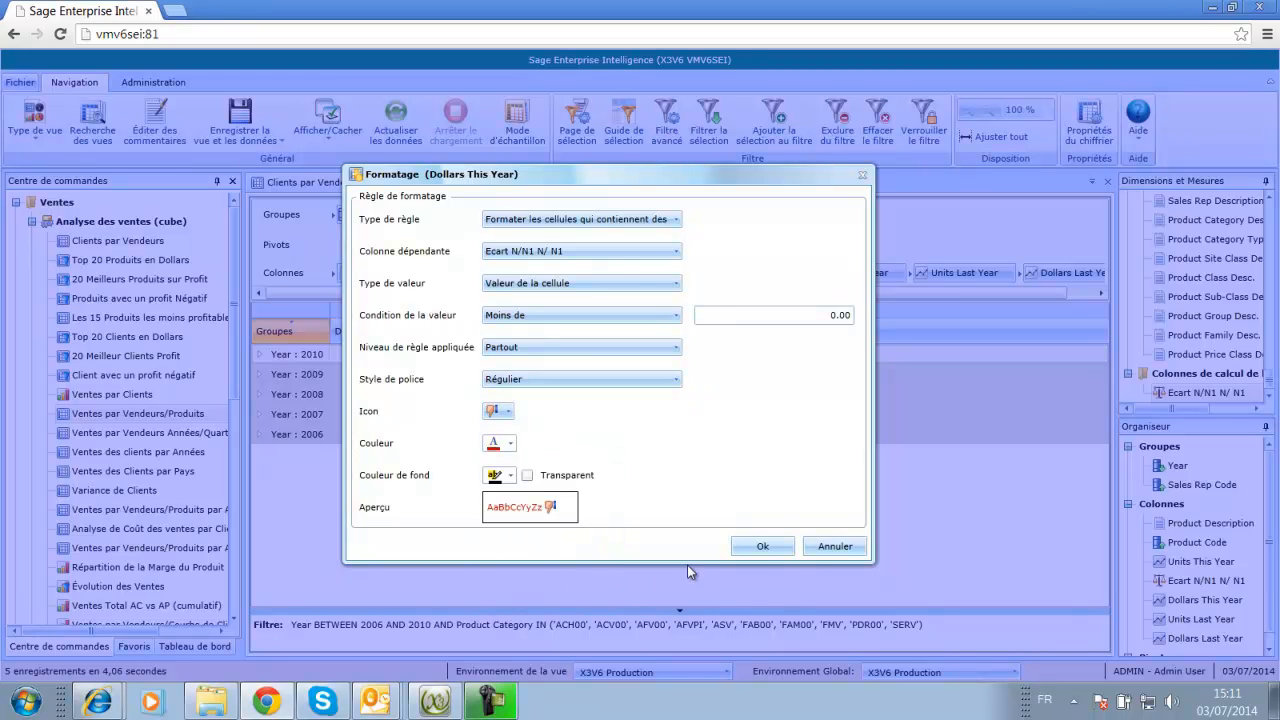
click(762, 546)
click(707, 462)
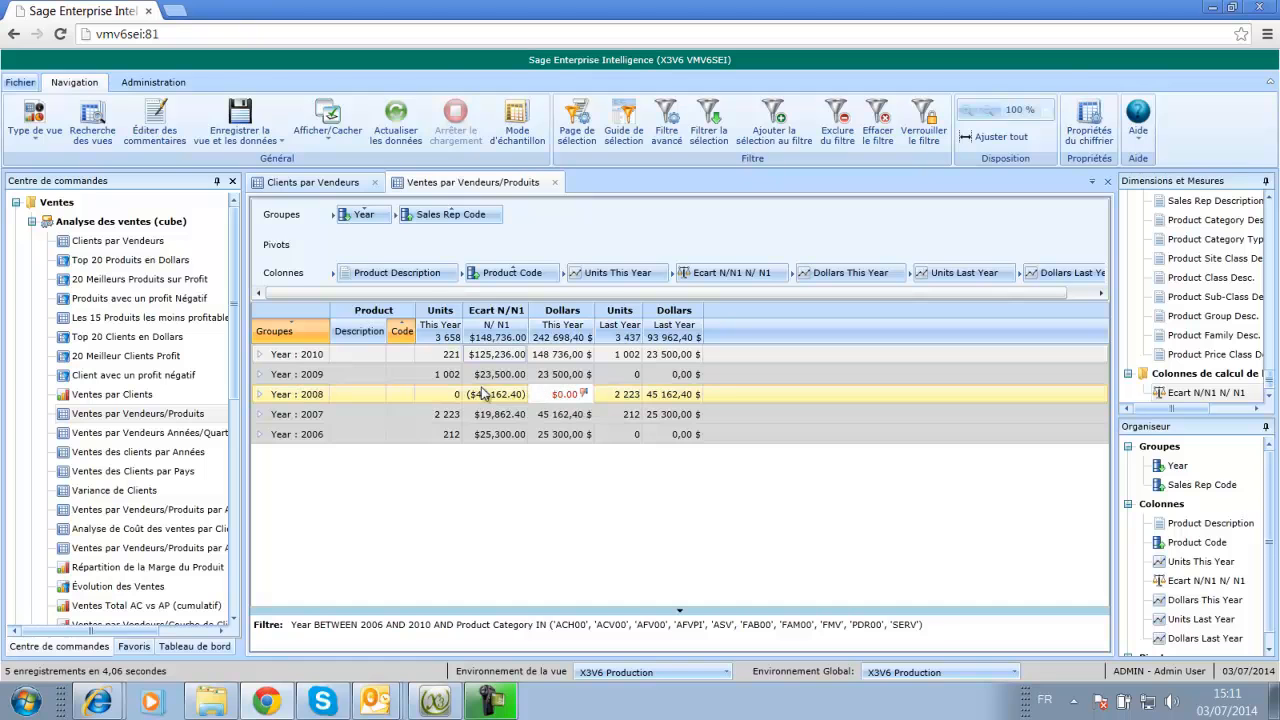
Step: Drill down into the years 2008, 2007 and 2010 by sales rep, and into the first named sales rep under 2010
click(261, 396)
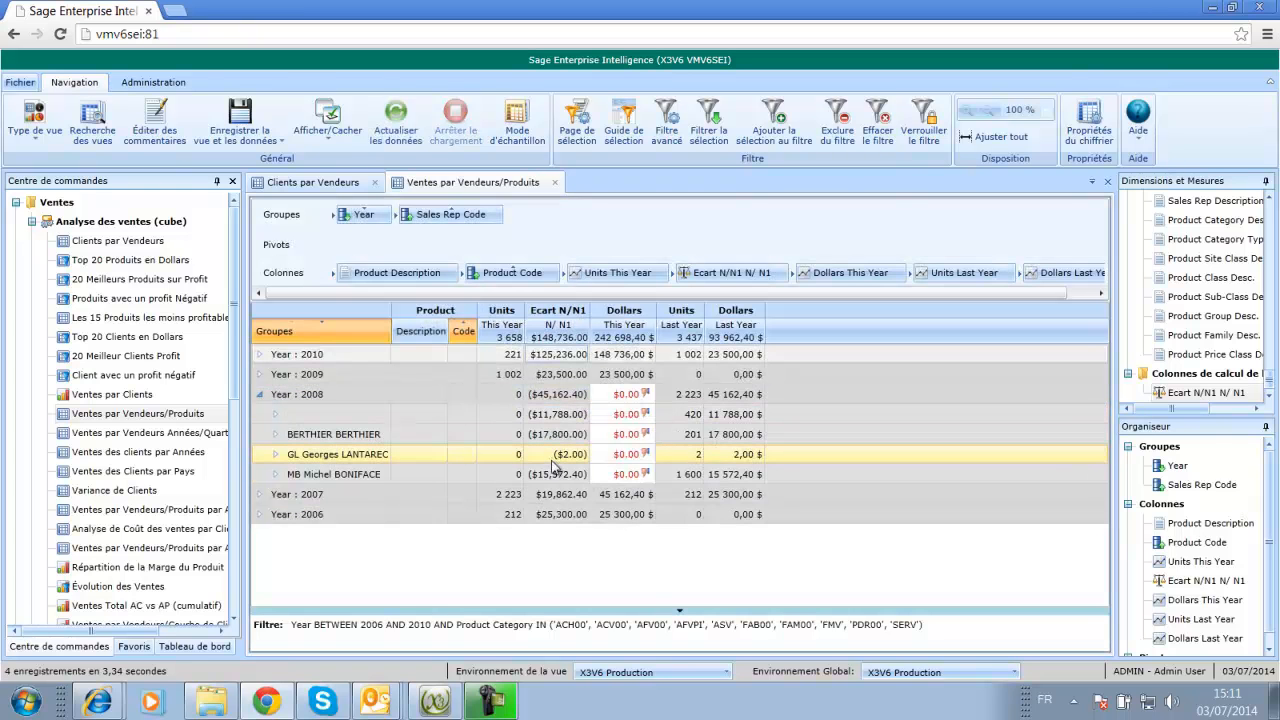
click(259, 495)
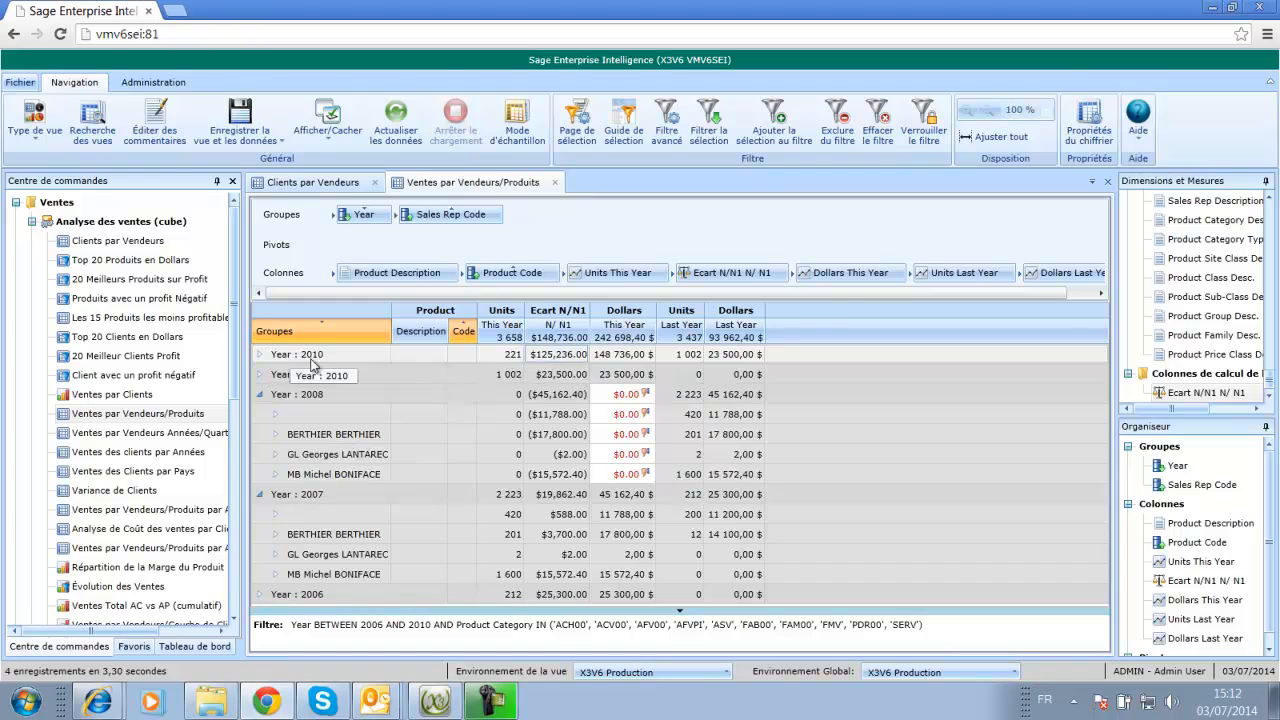
click(259, 355)
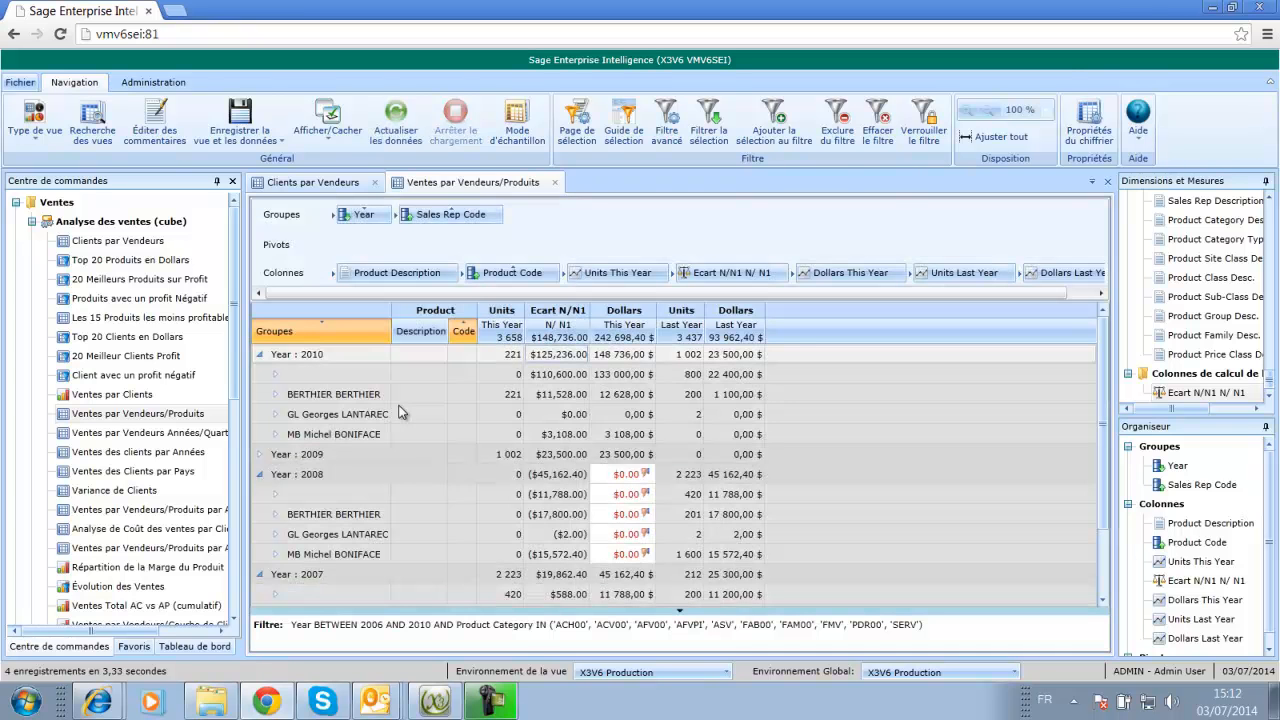
click(275, 395)
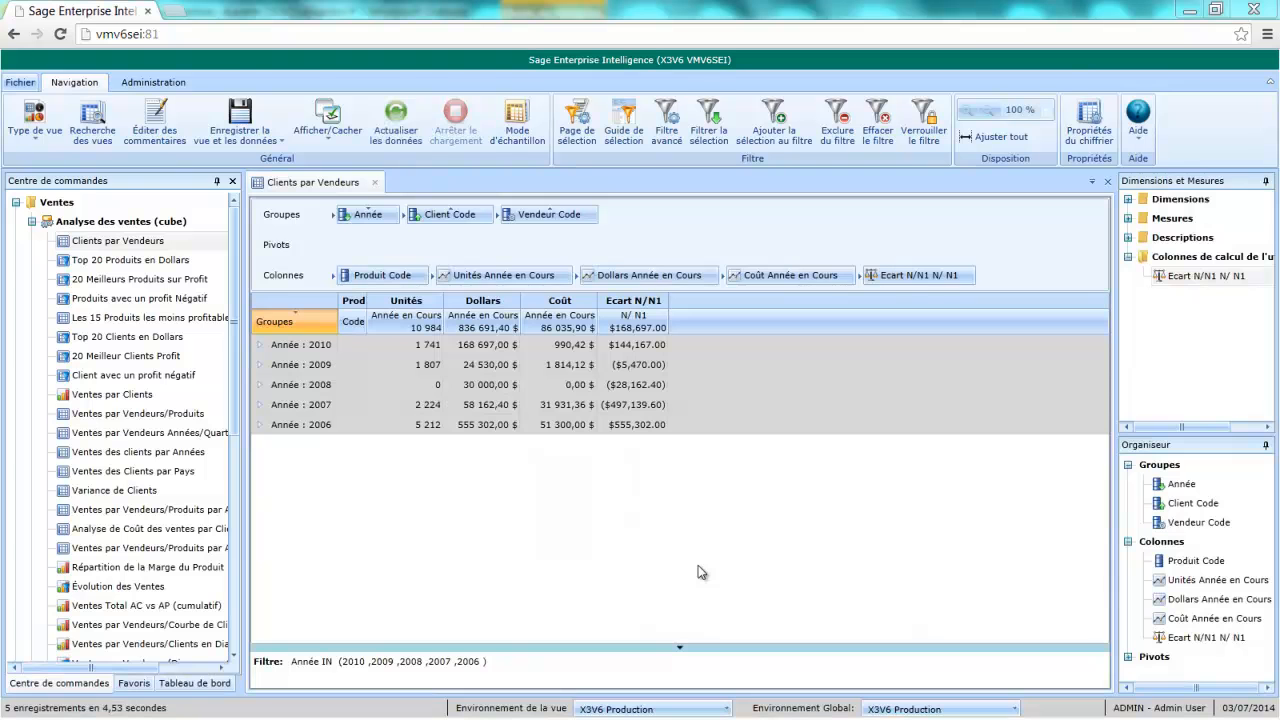
Step: Open the comment editor for Clients par Vendeurs and draw a circle around the 2009 to 2006 Ecart N/N1 values with a question mark beside it
click(145, 135)
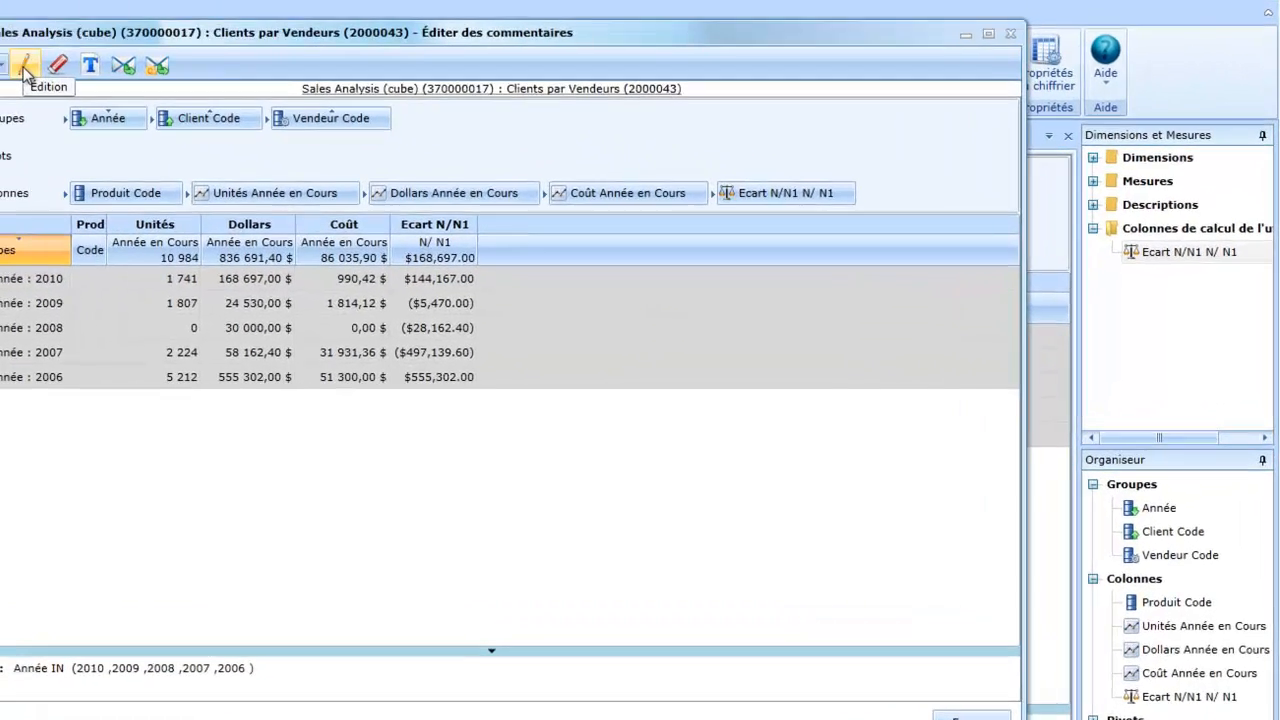
click(24, 68)
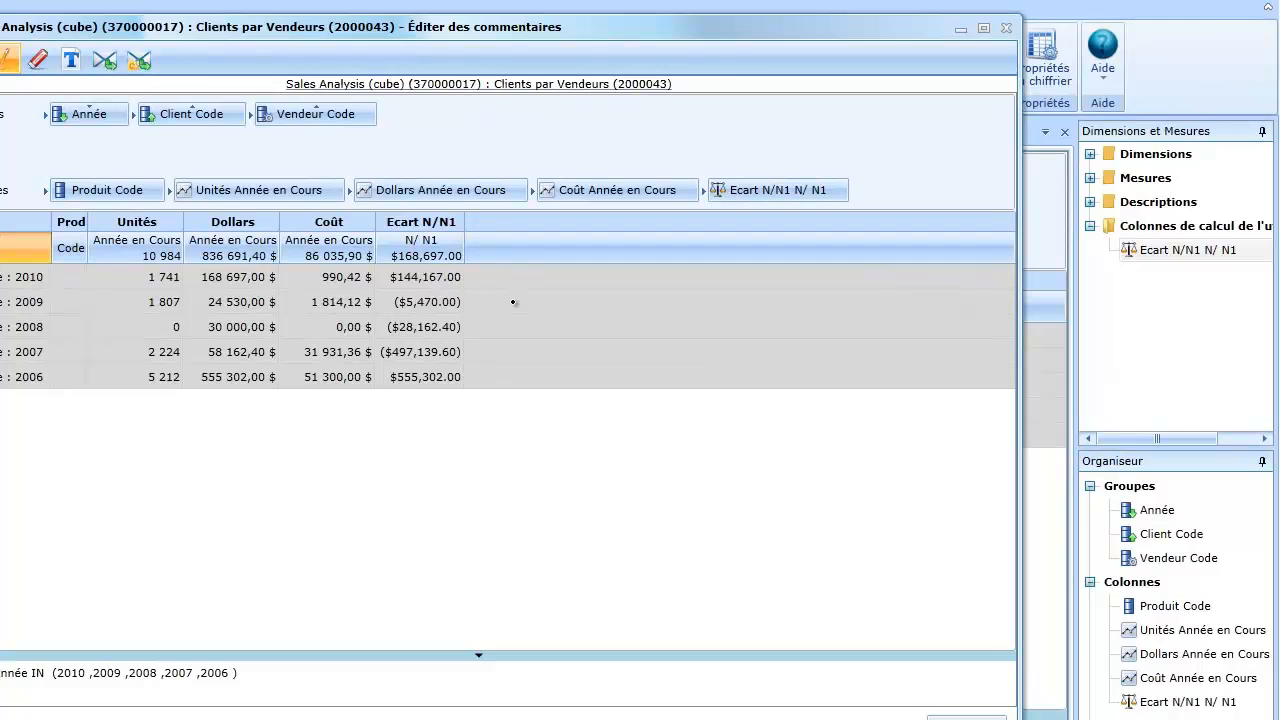
mouse_move(513, 302)
mouse_down()
mouse_move(440, 294)
mouse_move(339, 322)
mouse_move(364, 402)
mouse_move(453, 410)
mouse_move(520, 345)
mouse_up()
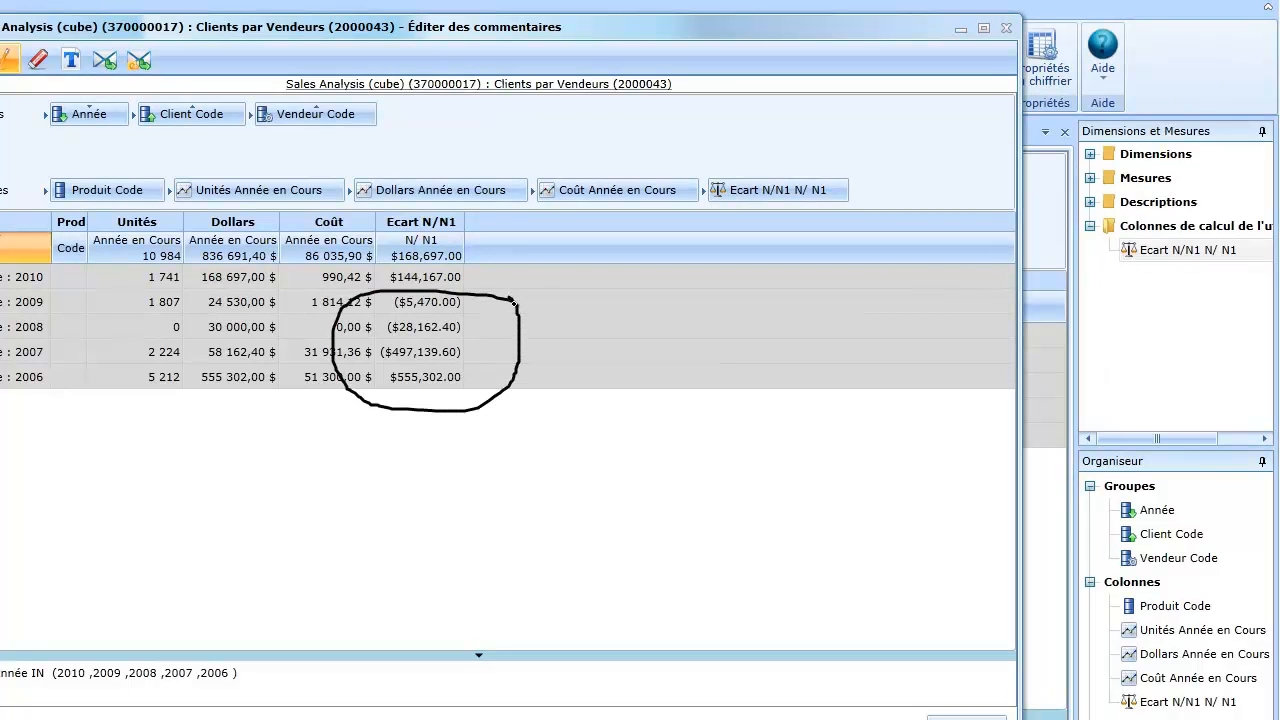
mouse_move(640, 342)
mouse_down()
mouse_move(600, 323)
mouse_move(646, 318)
mouse_move(604, 425)
mouse_up()
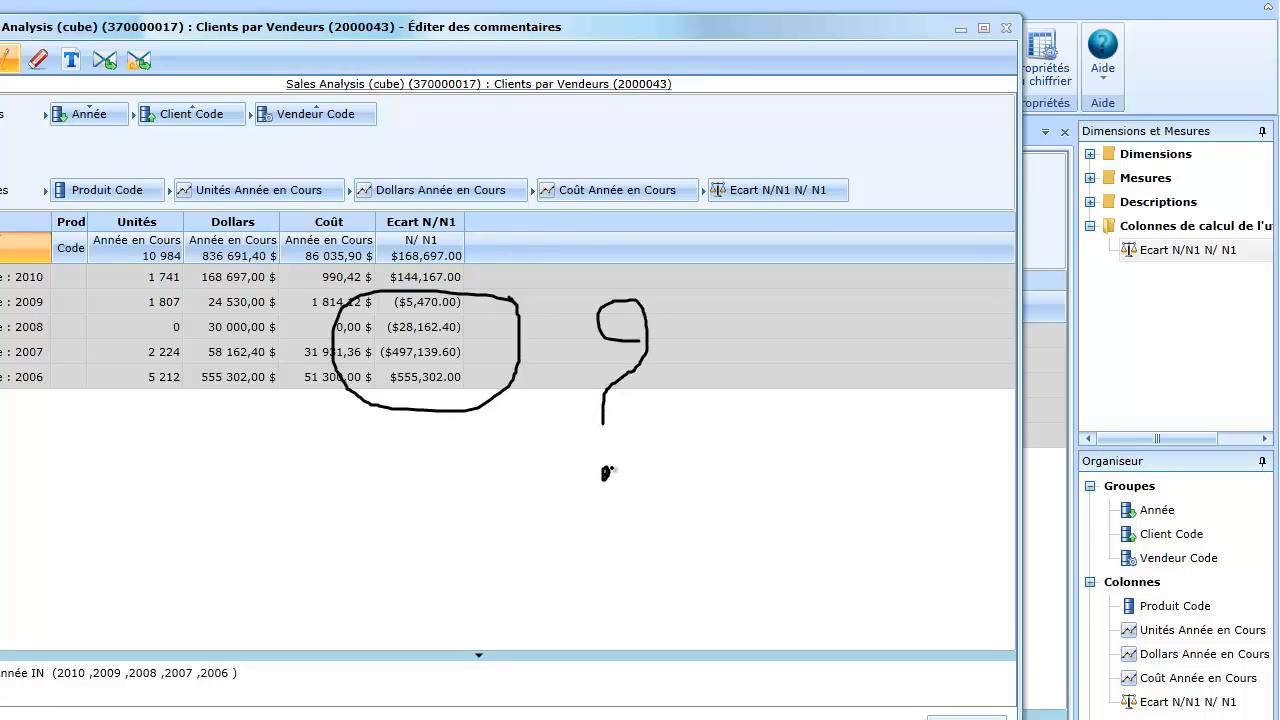
Step: Finish the question mark's dot and add the text comment "Que s'est il passé entre 2006 et 2007 ??" below the table
click(606, 473)
click(71, 60)
click(294, 512)
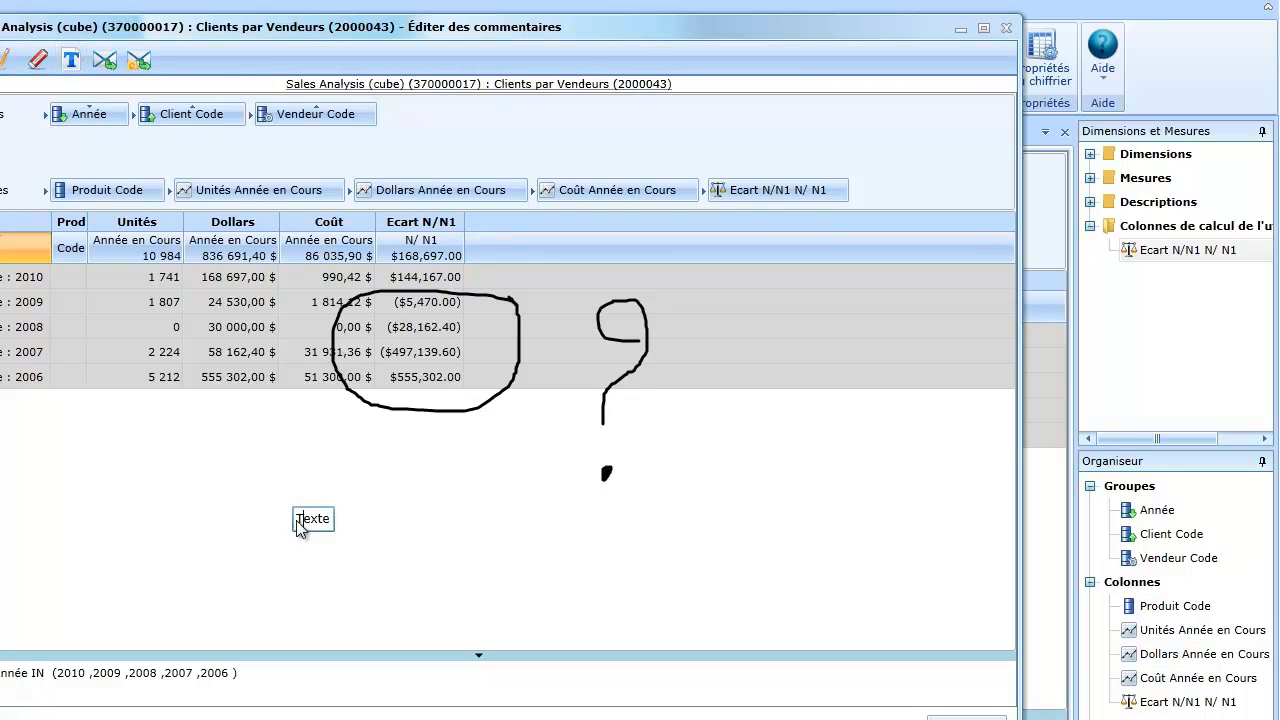
drag(298, 520, 338, 528)
text(Que c'e)
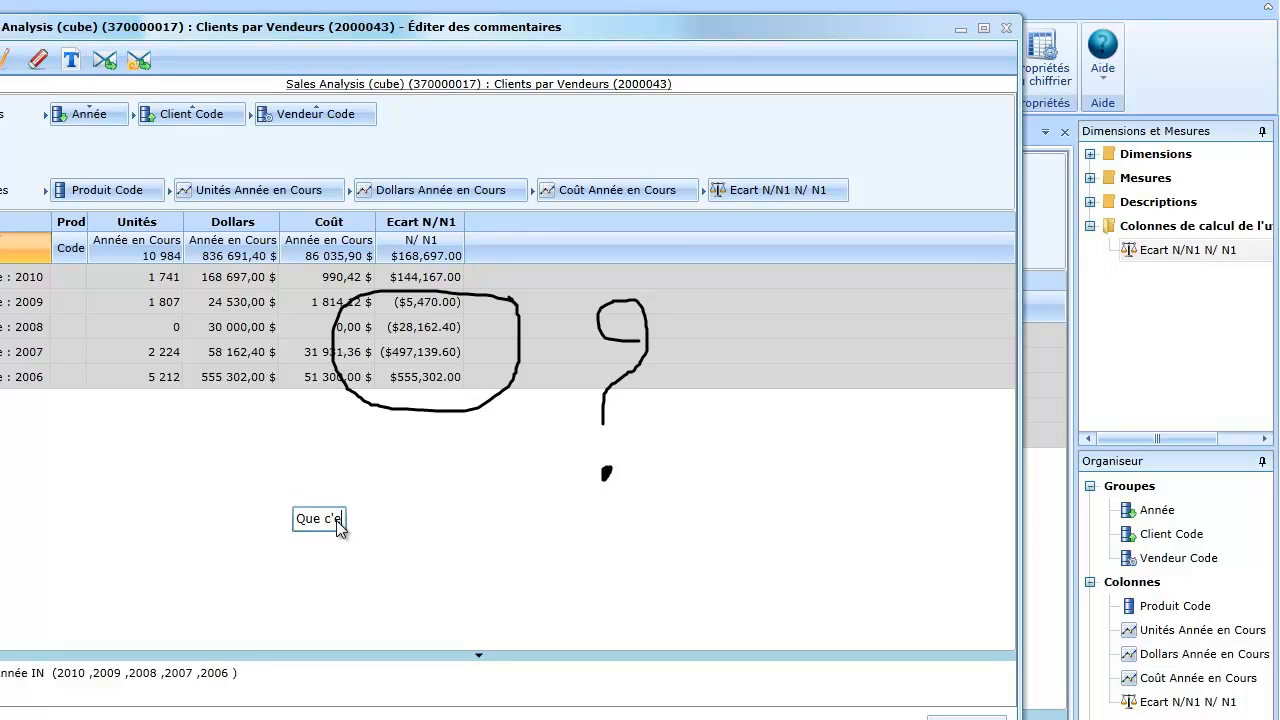
key(BackSpace)
key(BackSpace)
key(BackSpace)
text(s'est il passé entre 2006 et 2007 ??)
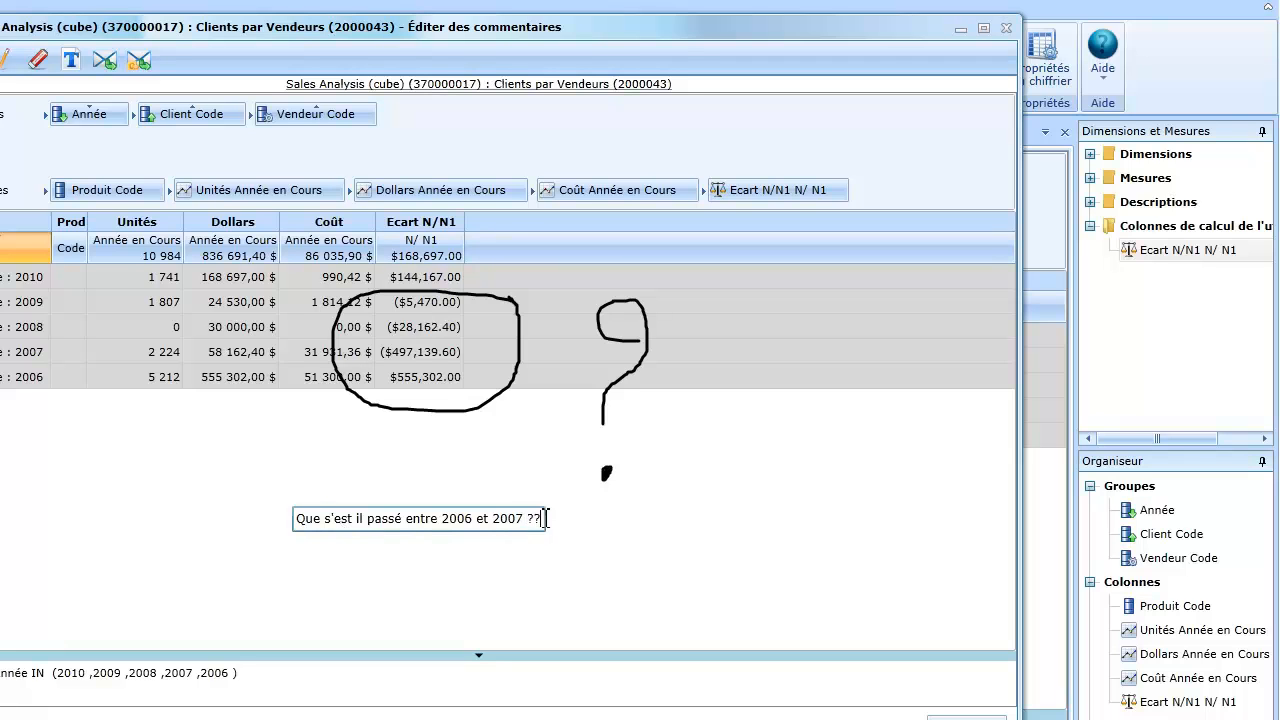
drag(522, 518, 294, 518)
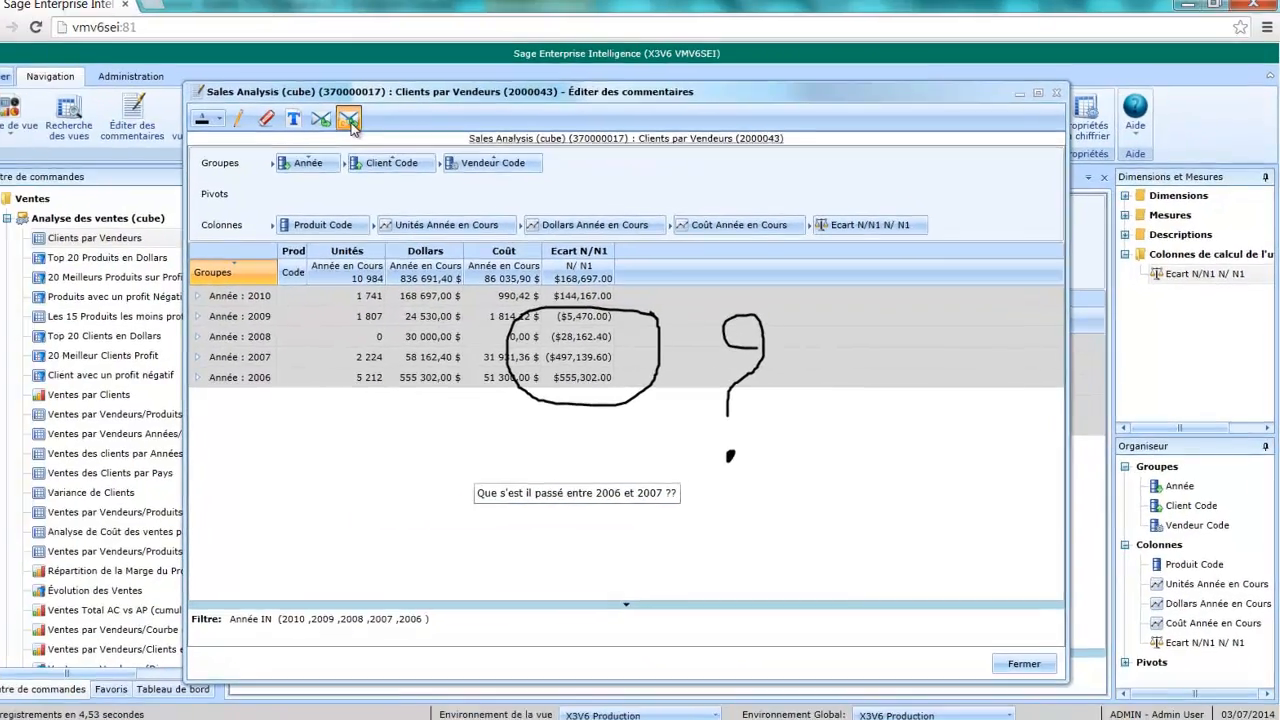
Step: Save the annotated Clients par Vendeurs view as a PNG image under the suggested file name
click(139, 62)
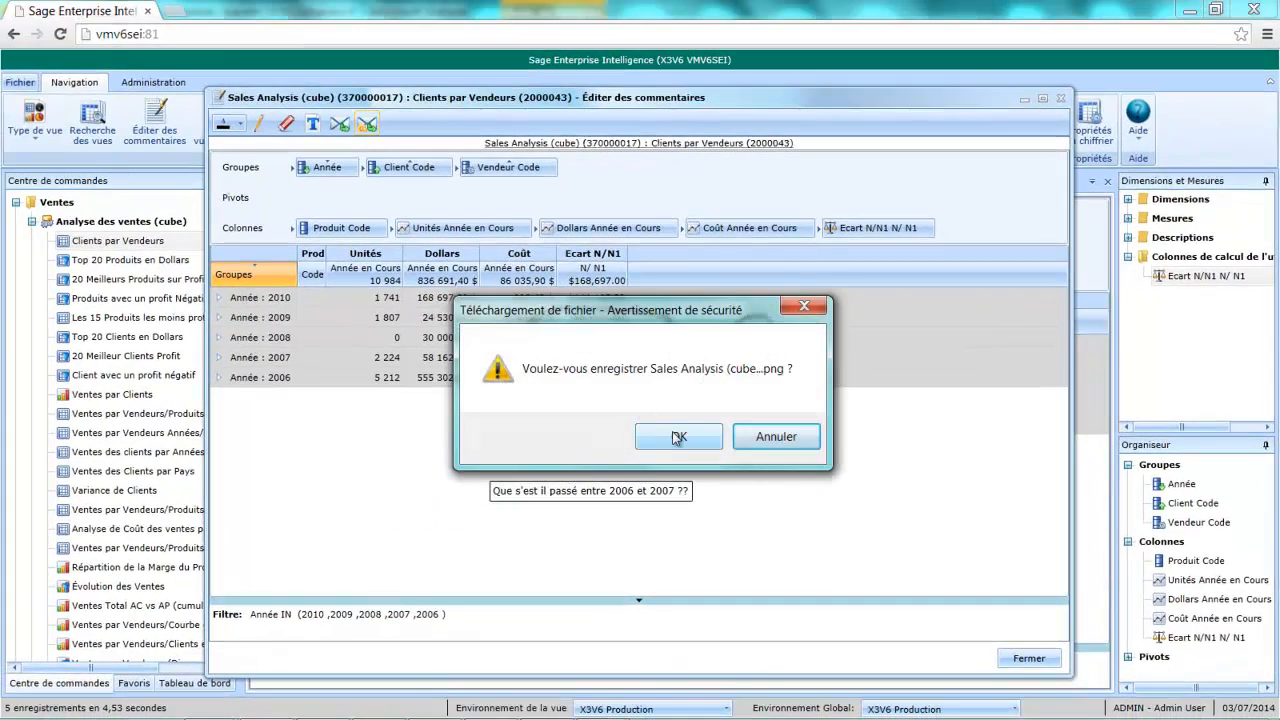
click(678, 437)
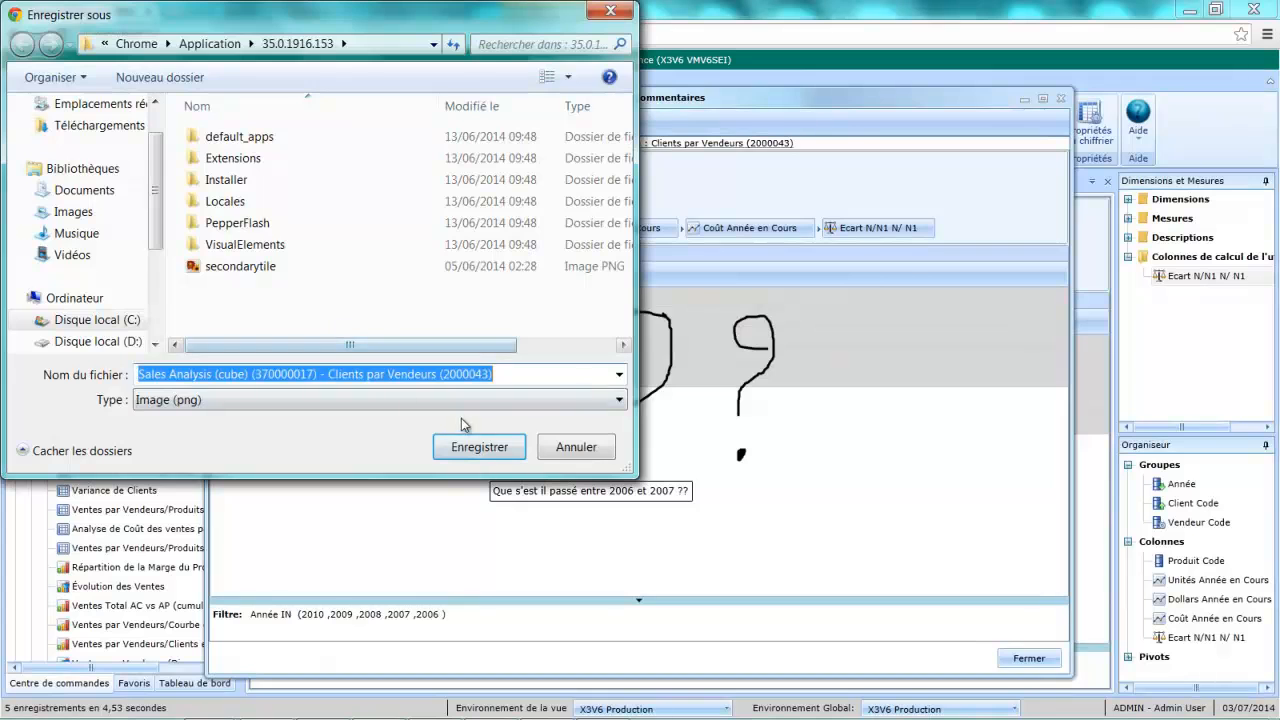
click(479, 446)
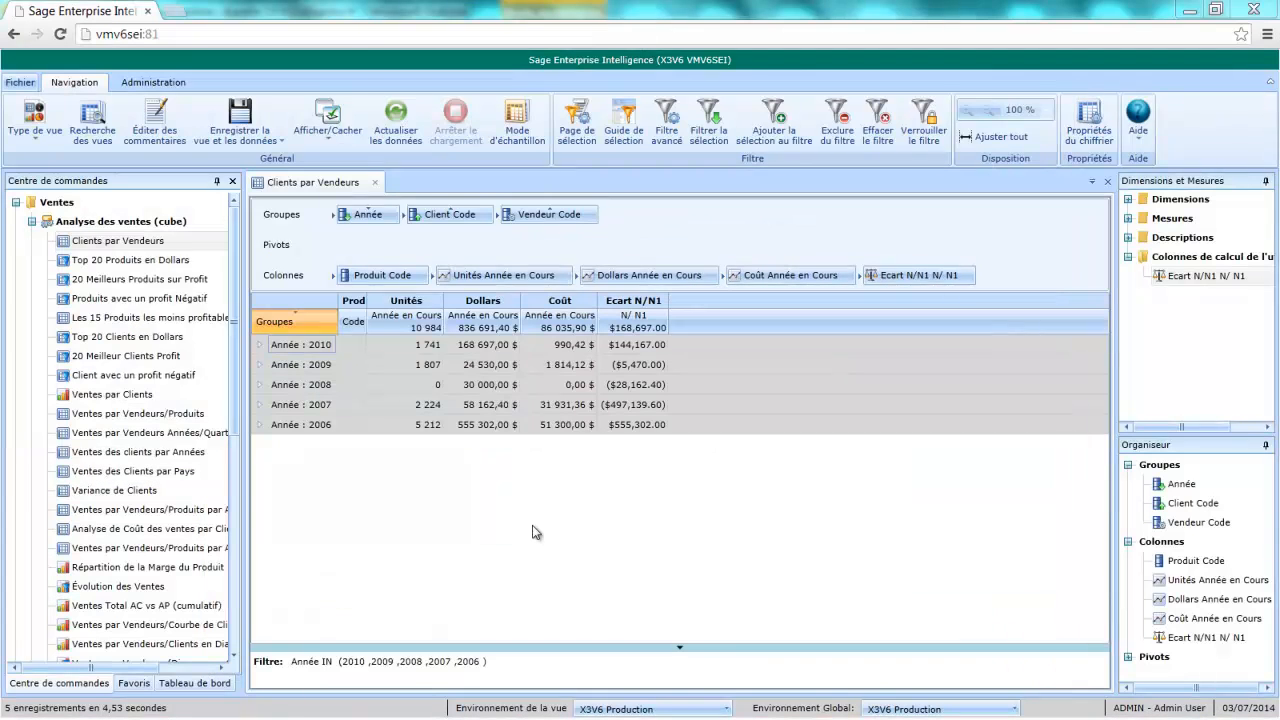
Step: Open the distribution subscription for Clients par Vendeurs with description "client par vendeurs", action "Exporter et envoyer par courrier" and format Pdf
right_click(120, 245)
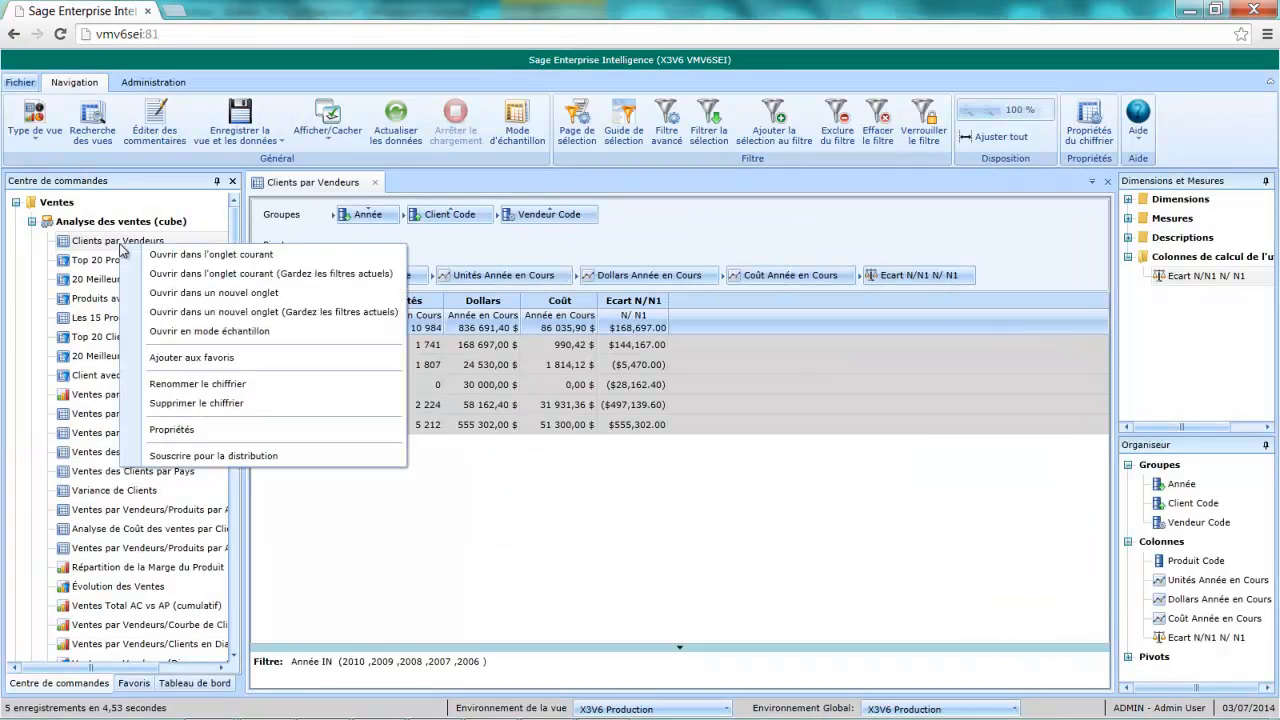
click(234, 458)
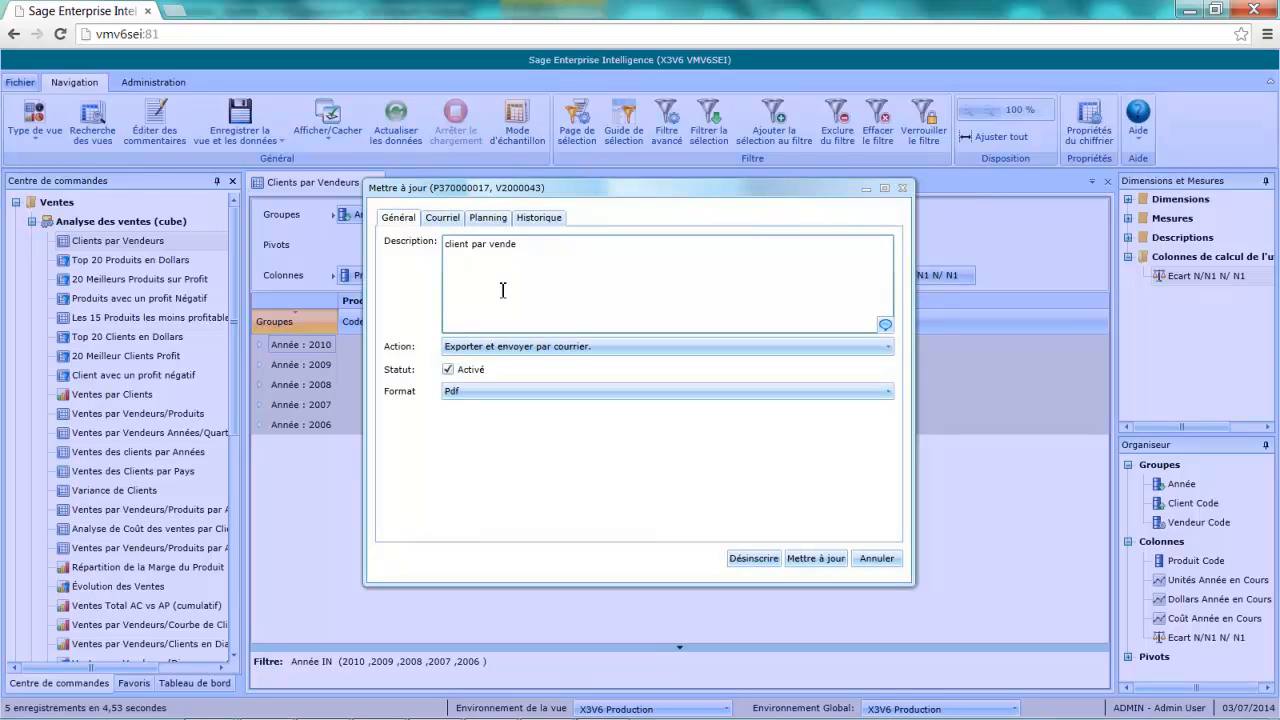
click(620, 347)
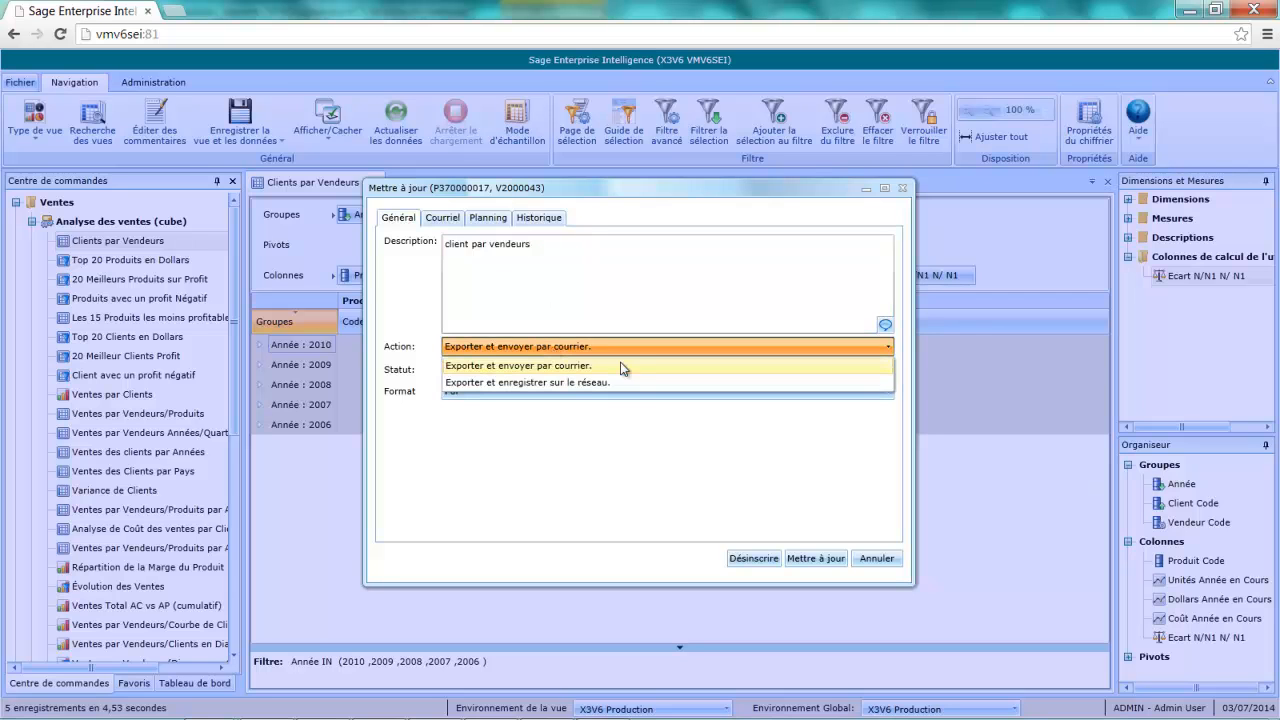
click(530, 366)
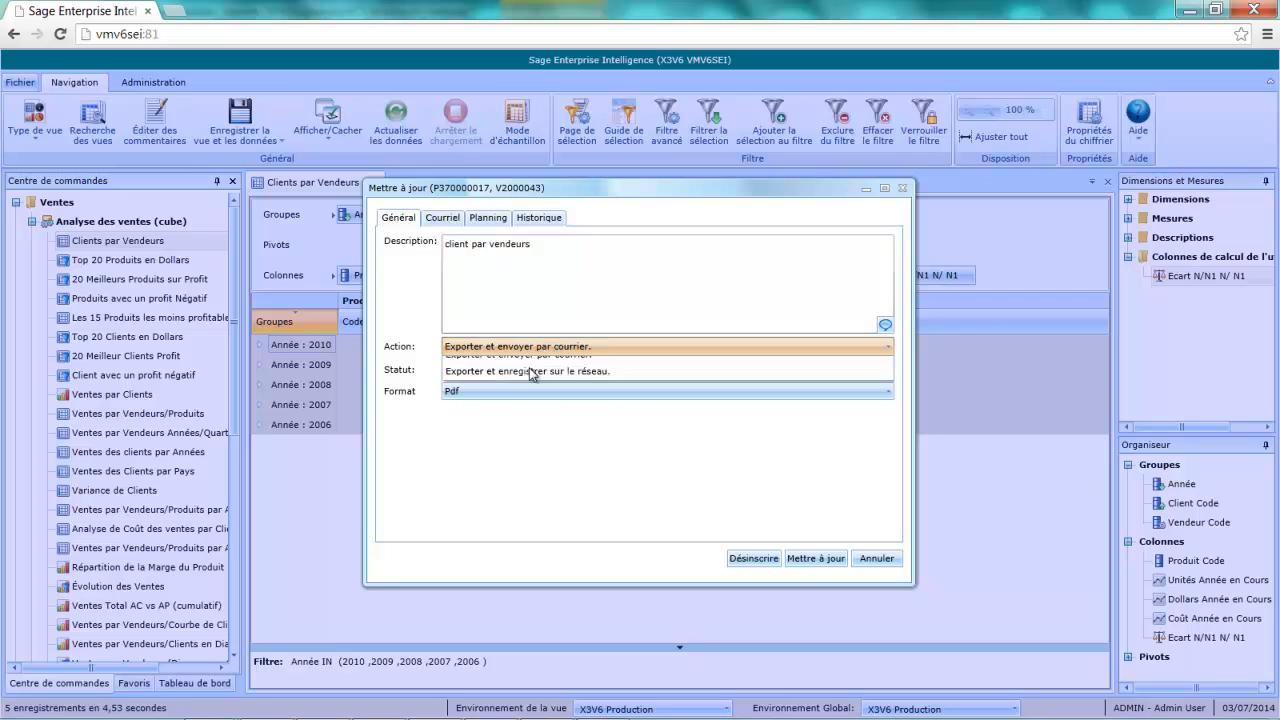
click(484, 393)
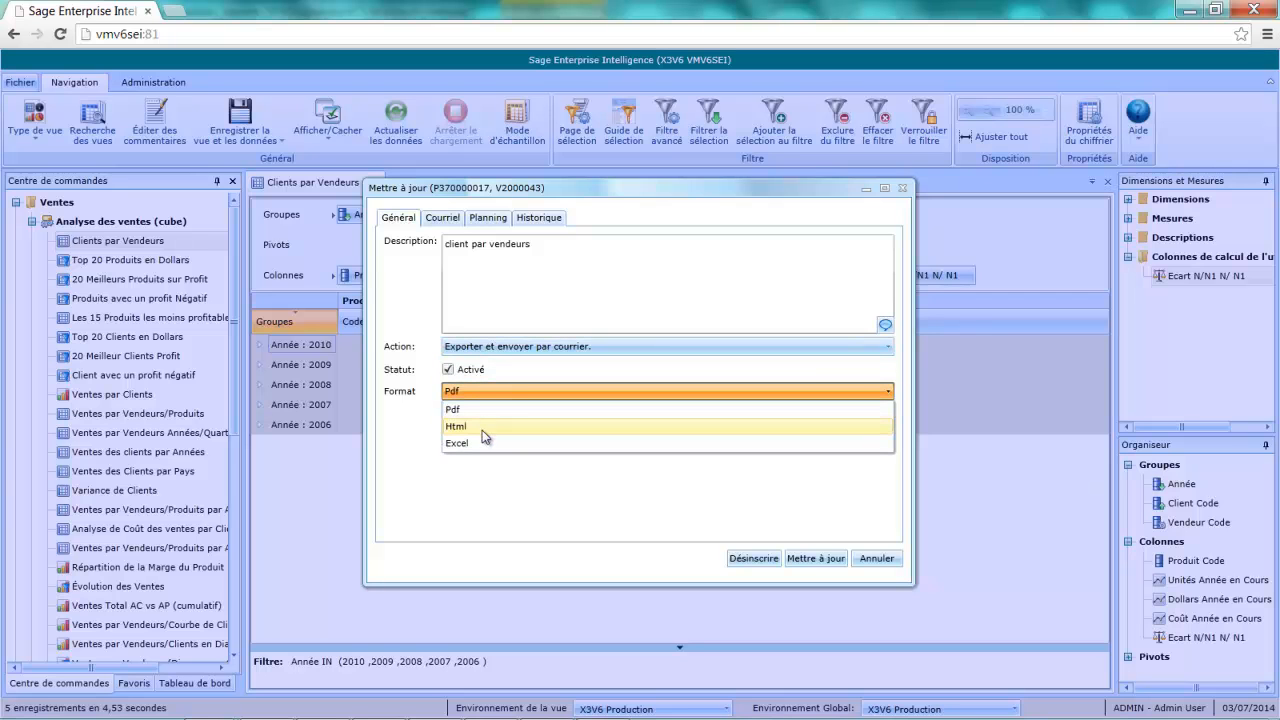
click(492, 410)
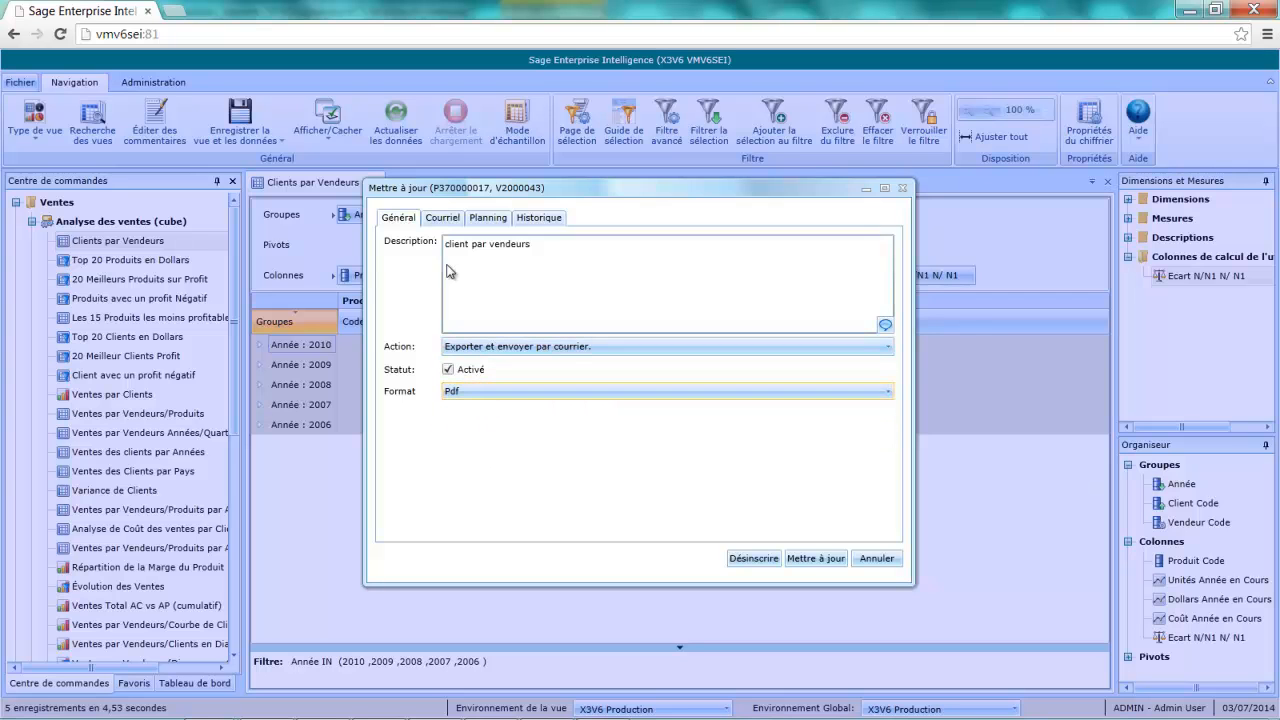
Step: Enter the email subject "test" in English and "envoi clients par vendeurs" in French, with the message "test" in English and "ci joint" in French
click(440, 221)
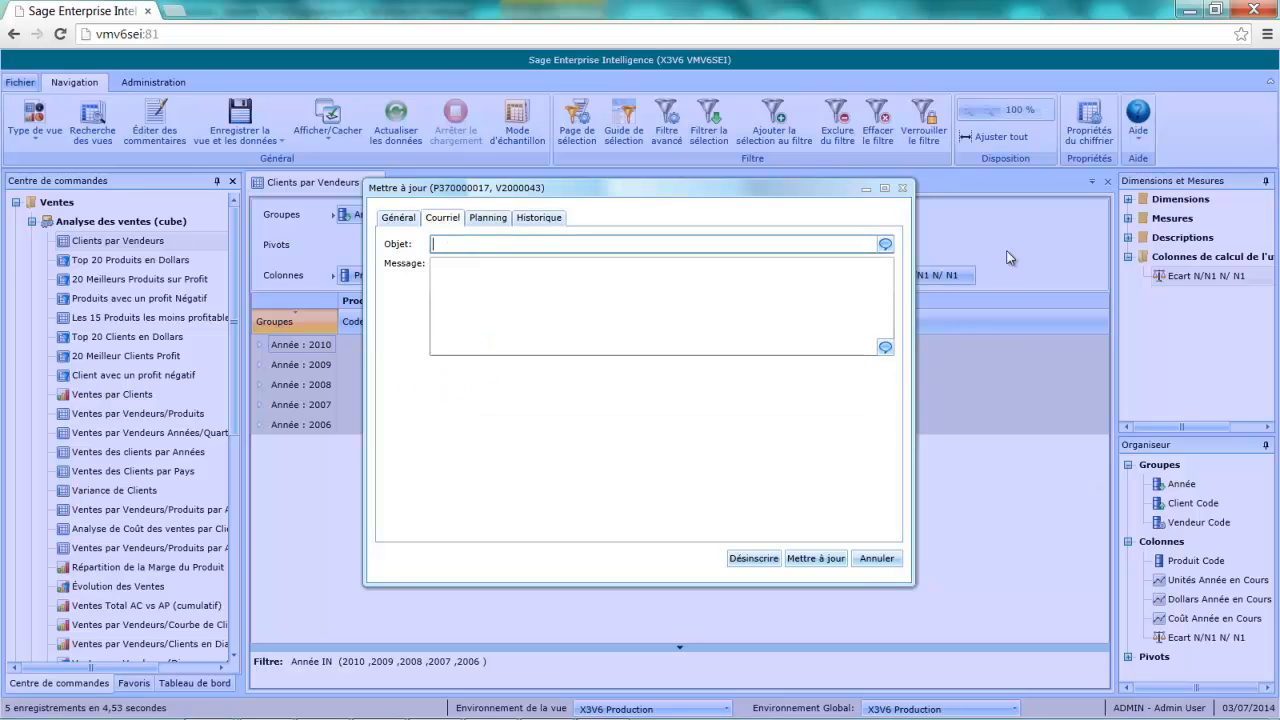
click(885, 244)
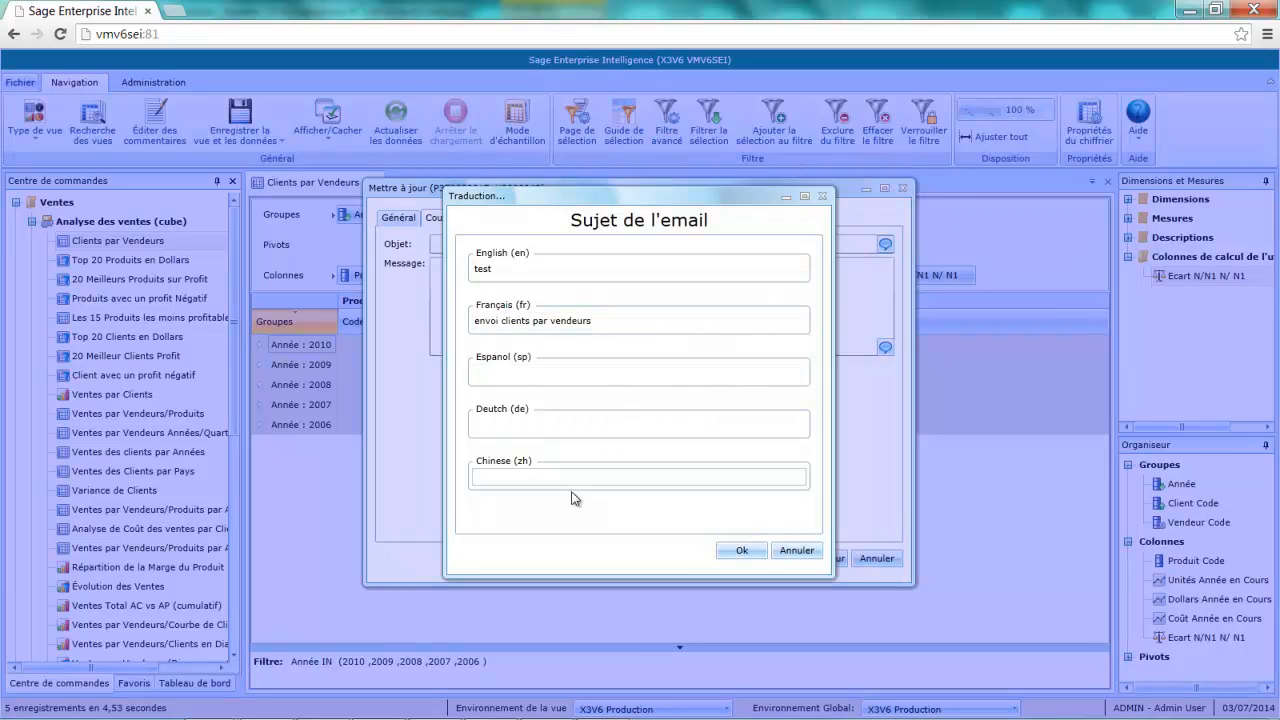
click(751, 553)
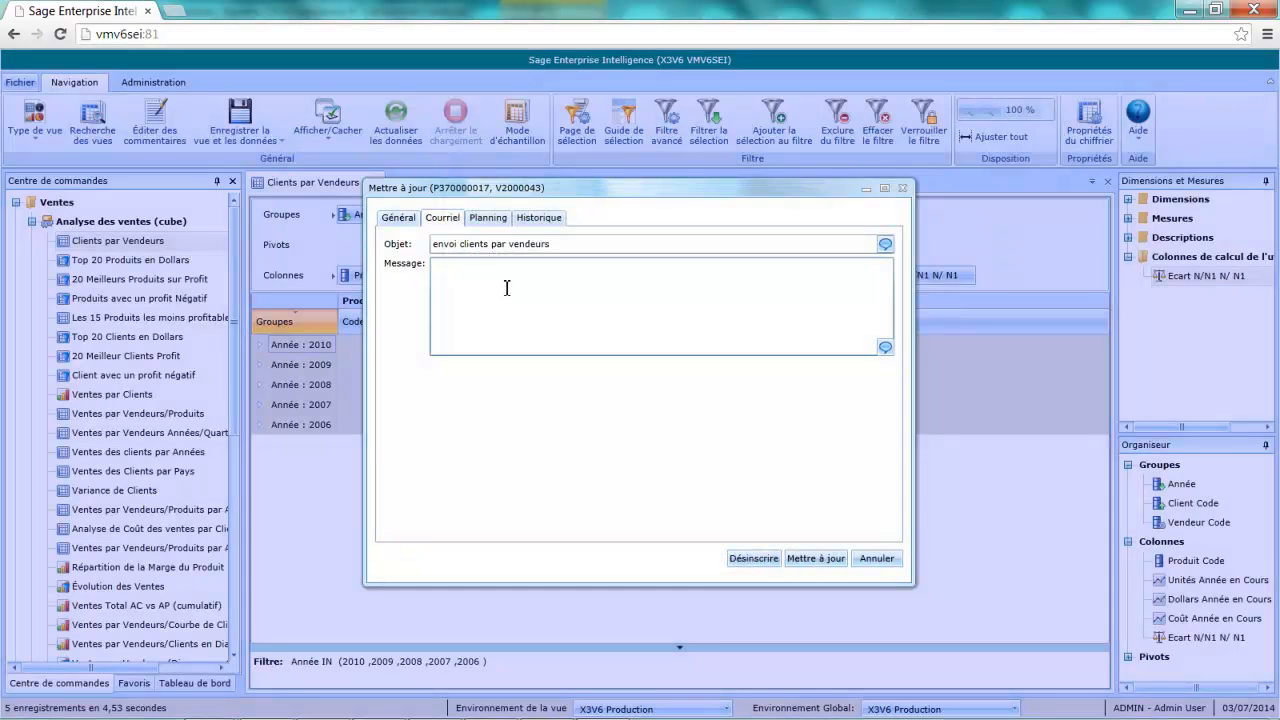
click(885, 348)
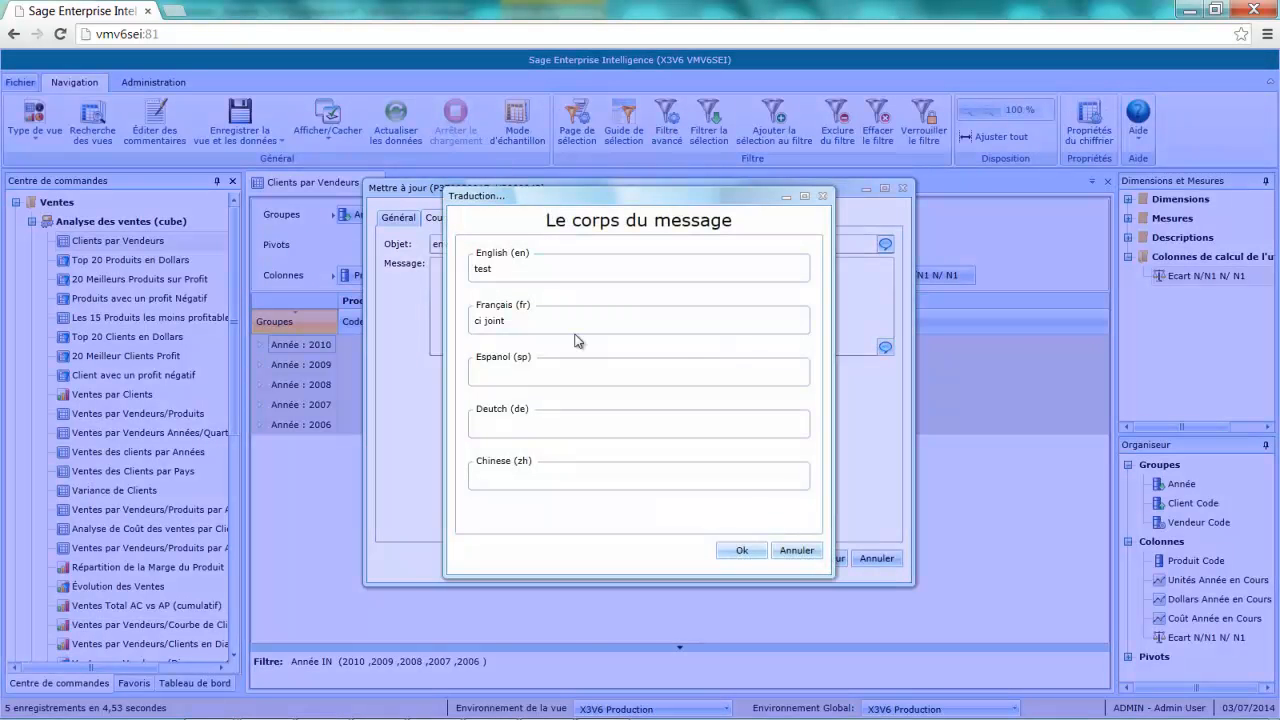
click(746, 553)
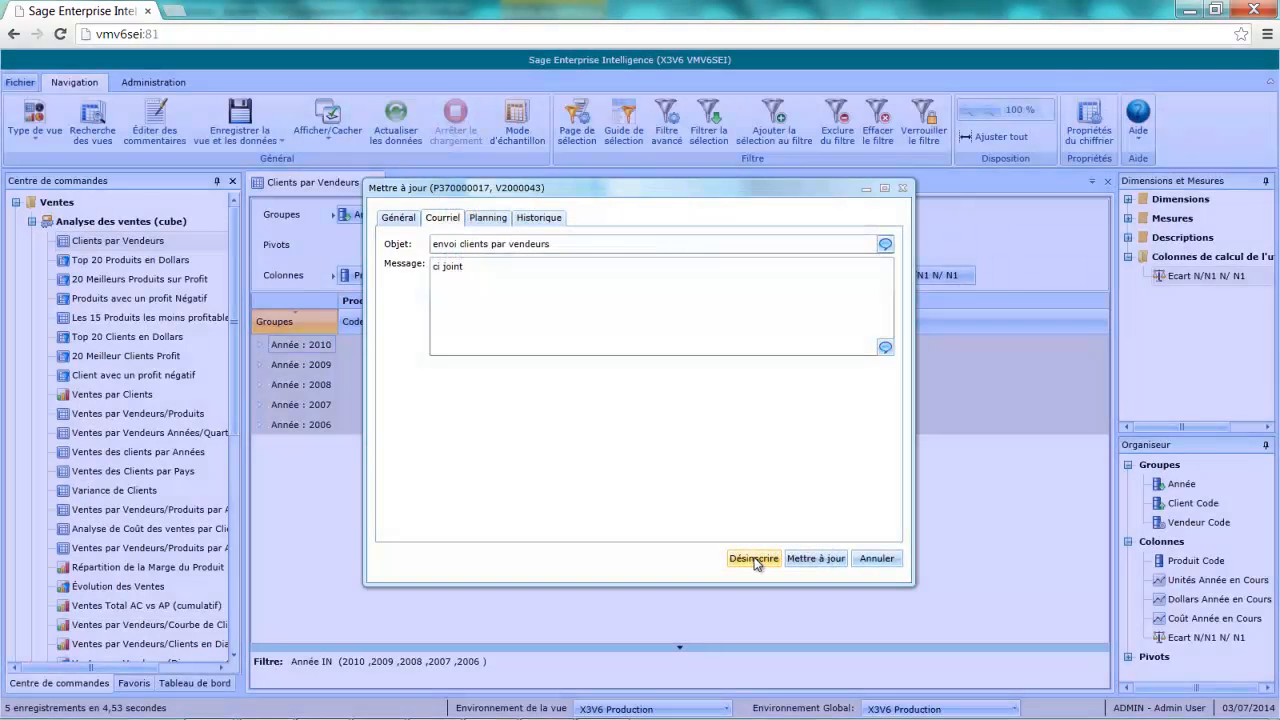
Step: Schedule the distribution weekly on Jeudi at 18:33 starting 10/07/2013, update the subscription, and reopen it for Clients par Vendeurs
click(496, 221)
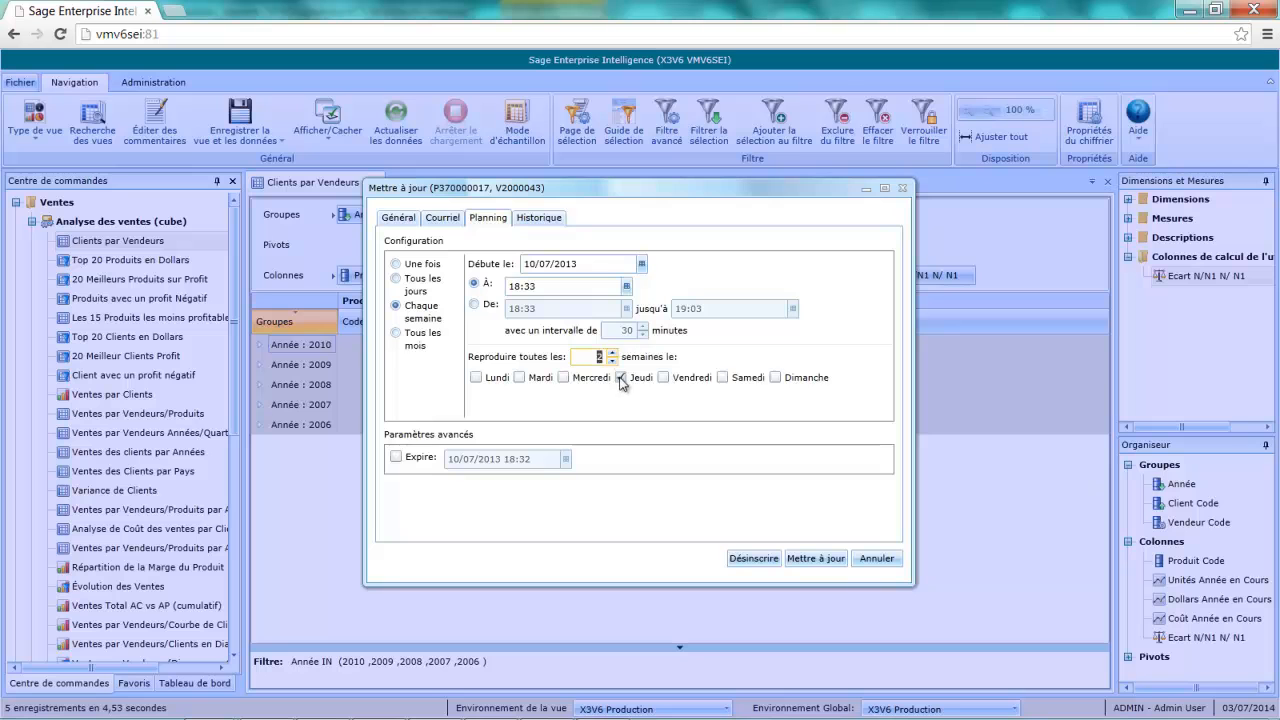
click(535, 218)
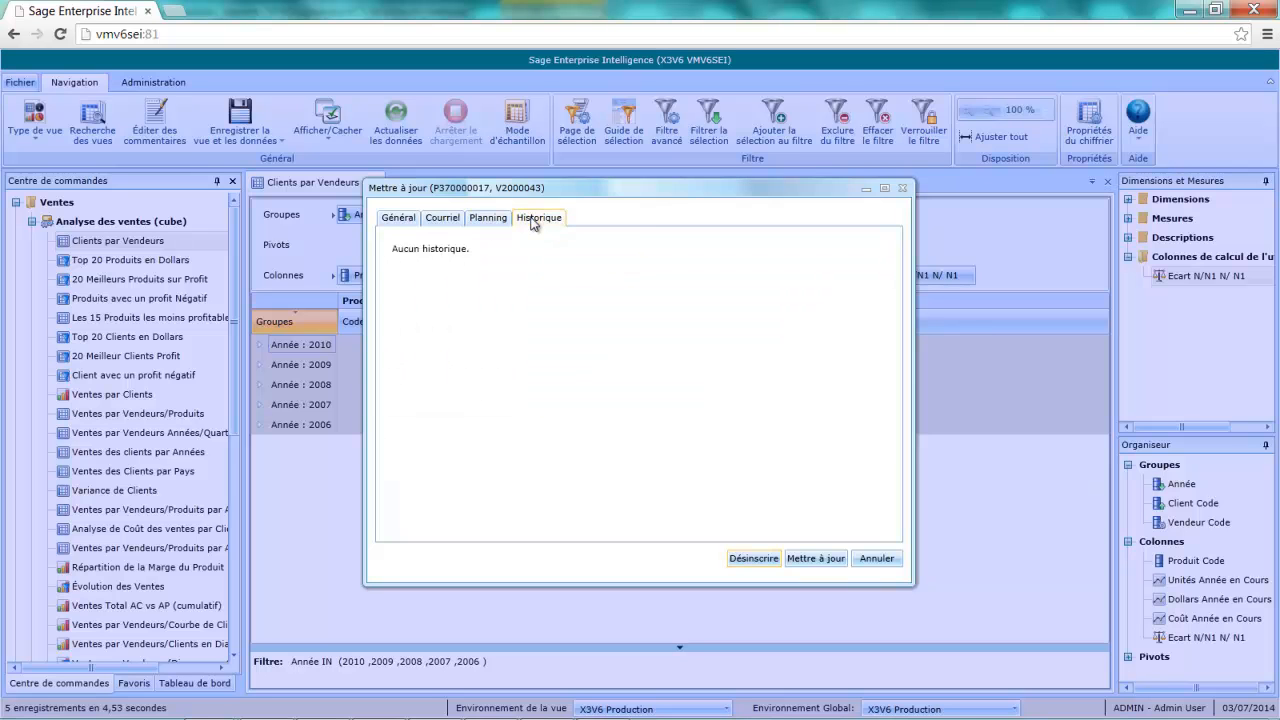
click(816, 559)
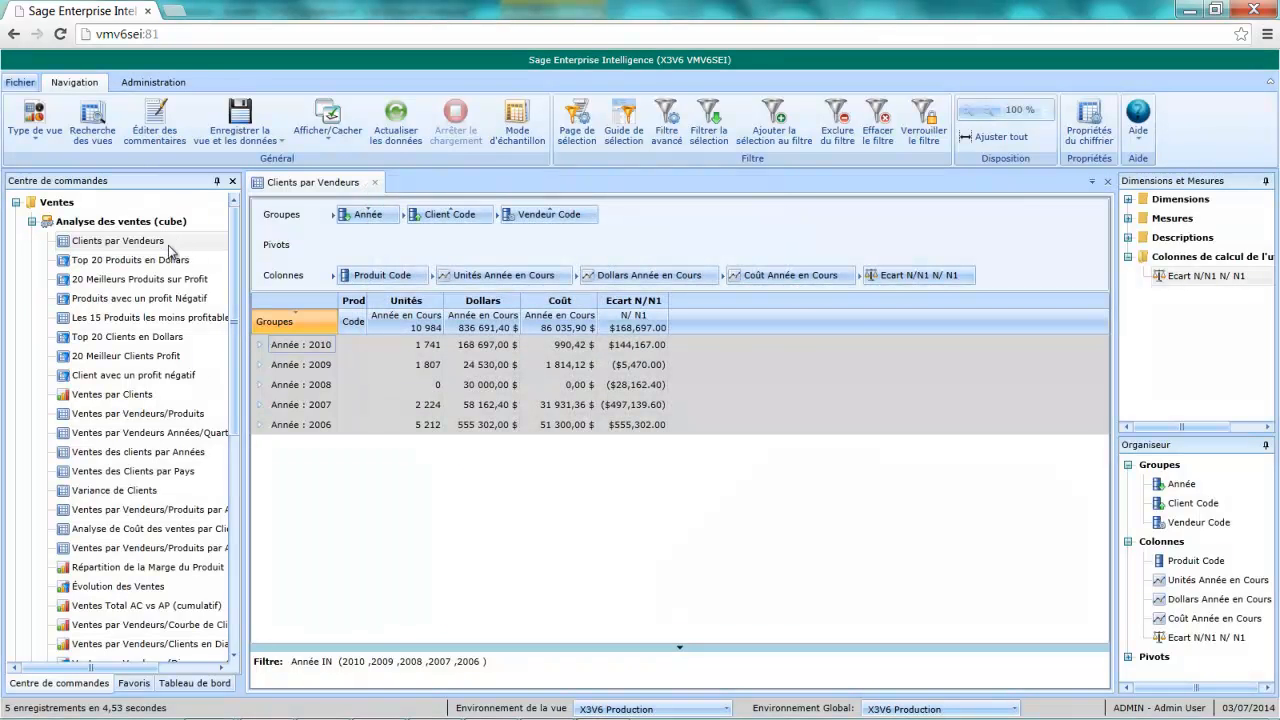
right_click(171, 249)
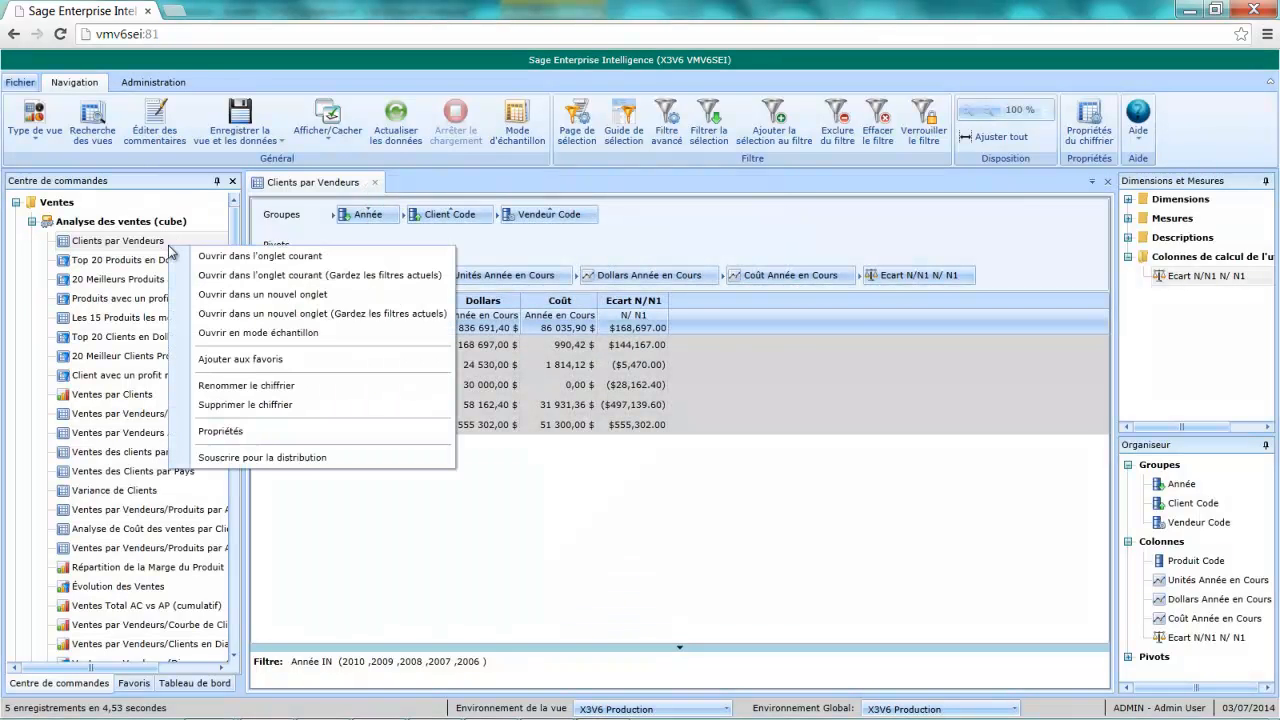
click(268, 458)
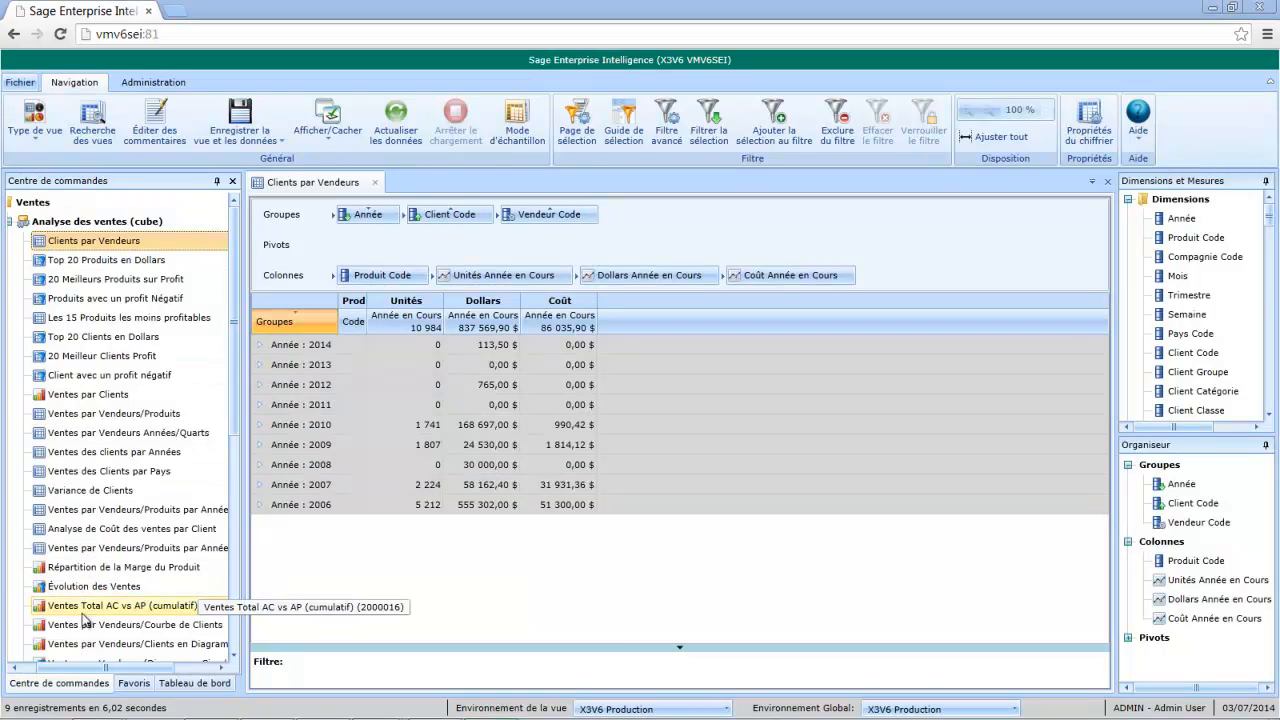
Step: Open the chart Ventes par Vendeurs/Clients en Diagramme Circulaire and drill down into CE Industriel, then into sales rep code MB
click(89, 646)
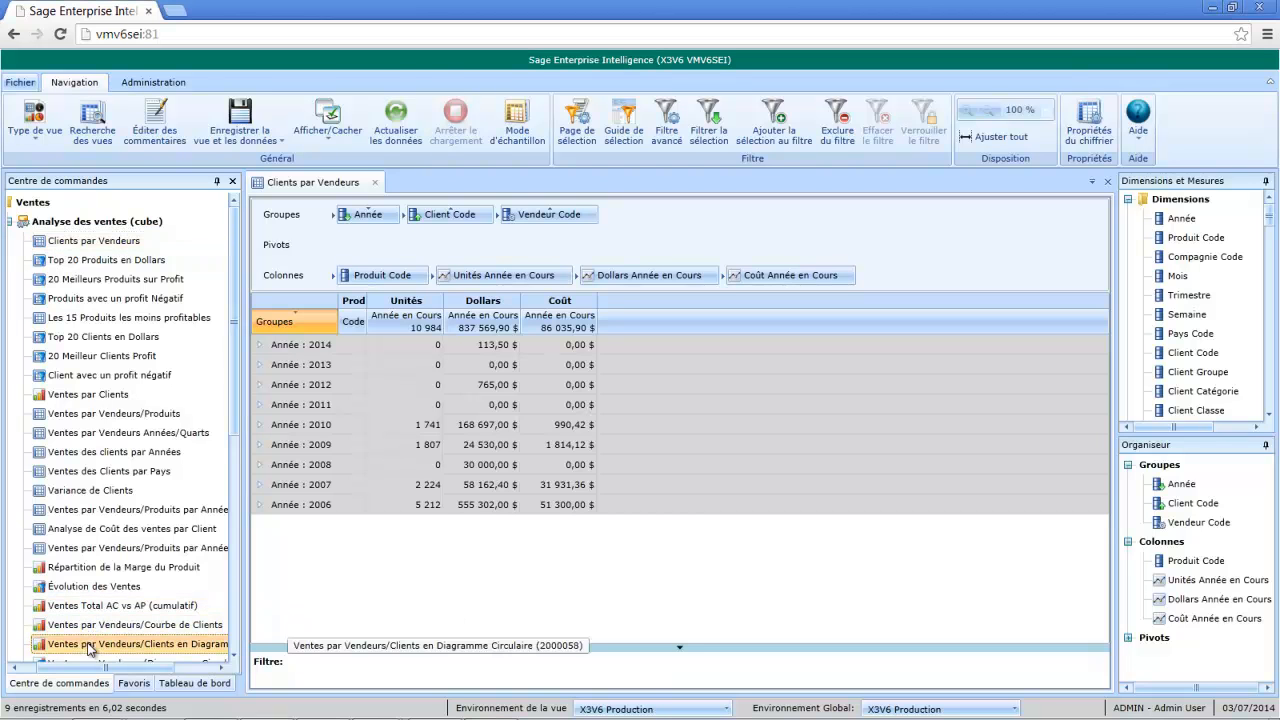
double_click(89, 646)
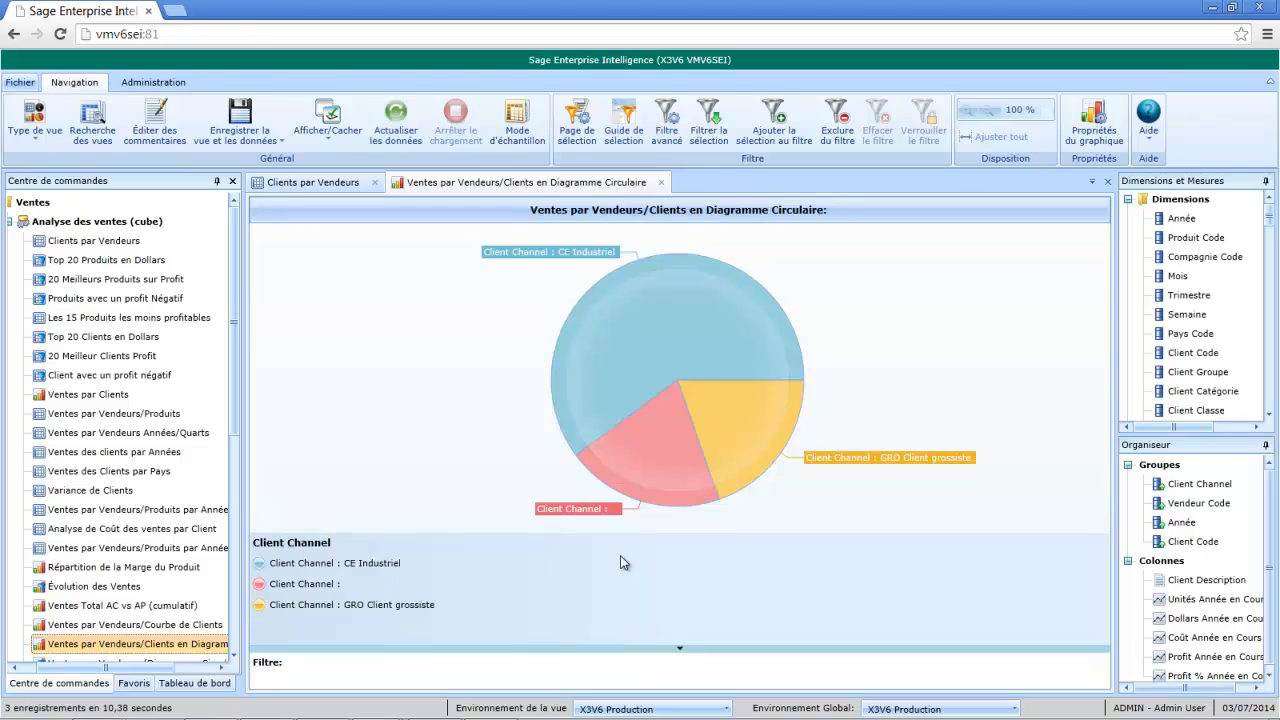
click(628, 377)
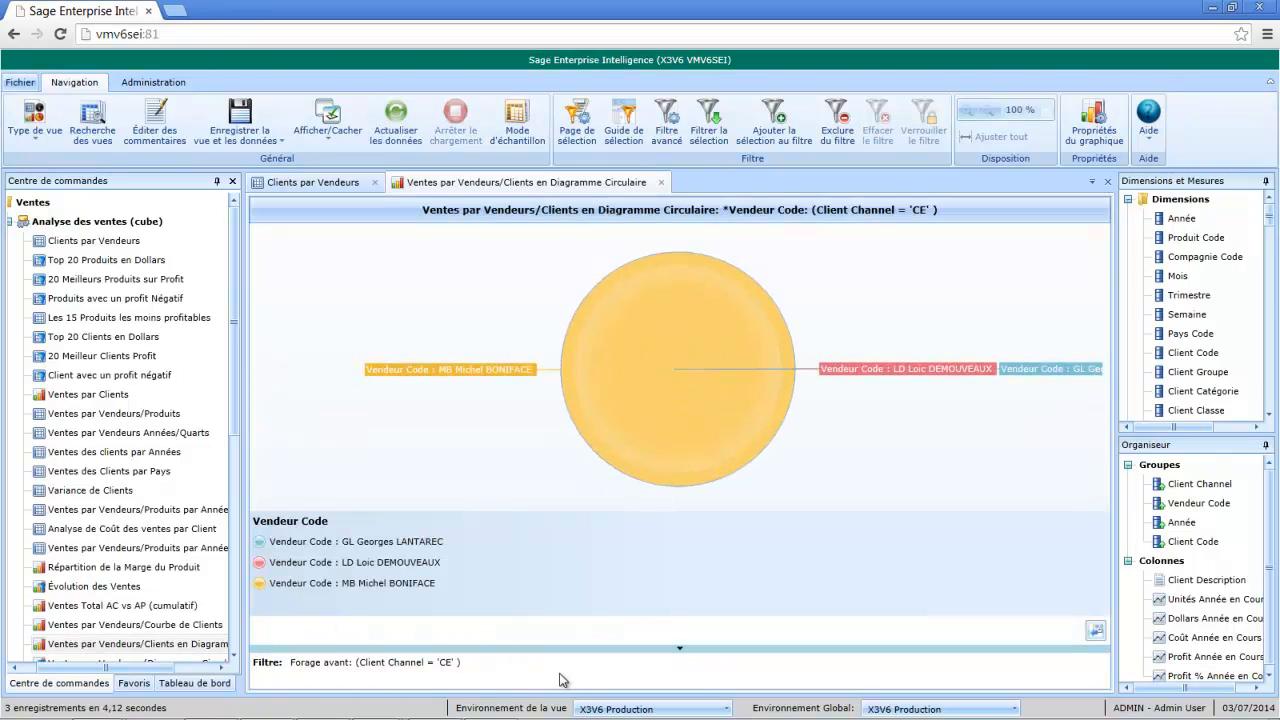
double_click(671, 407)
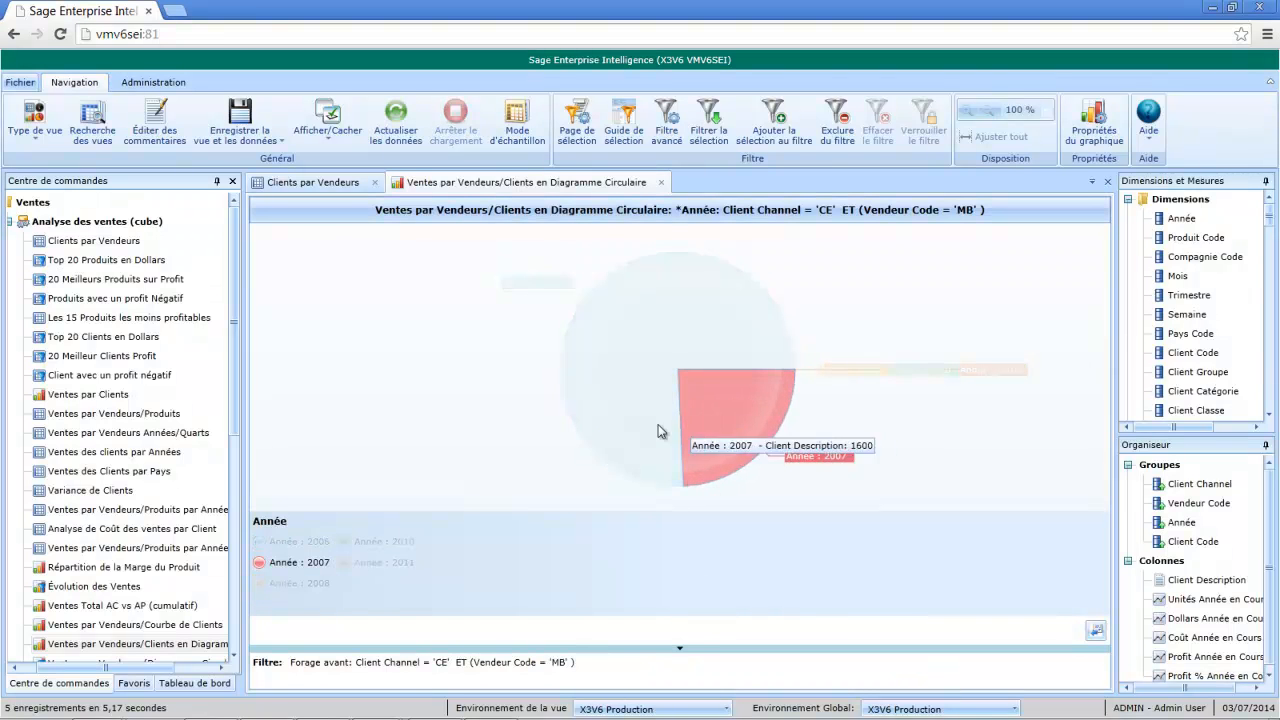
mouse_move(603, 353)
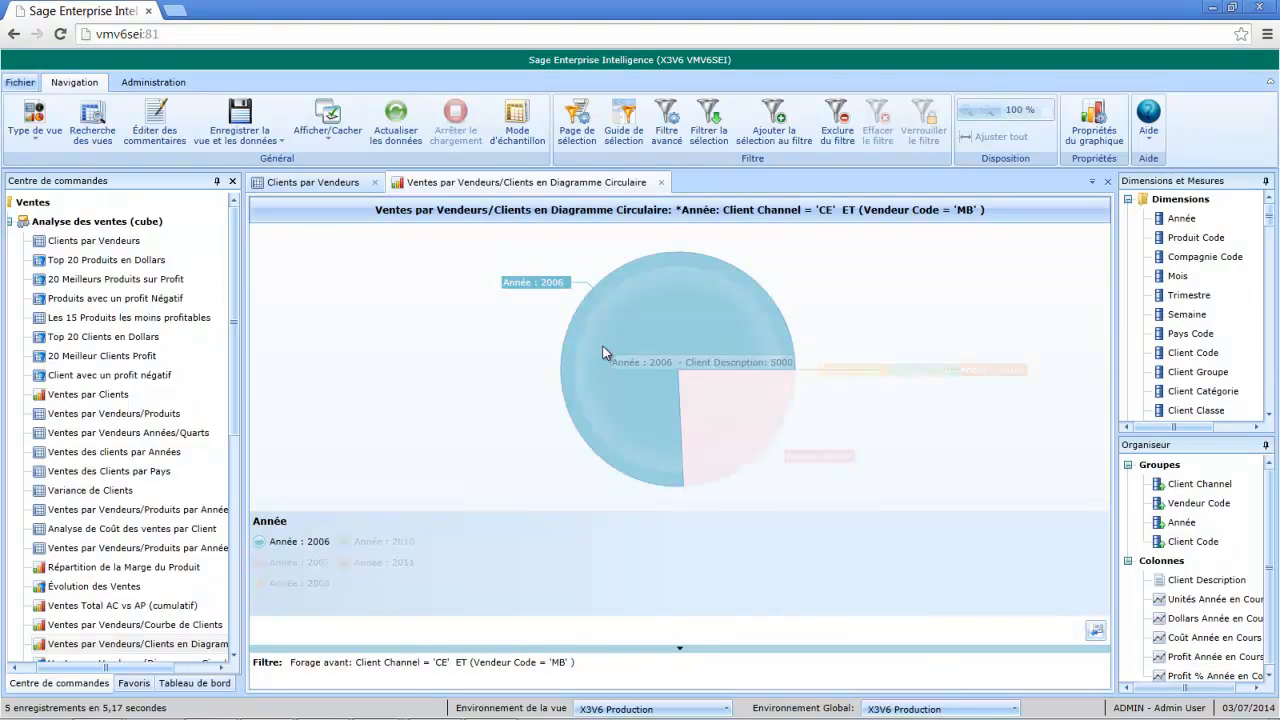
Step: Switch the pie chart view to a Chiffrier view and drill down into the CE Industriel group
click(35, 139)
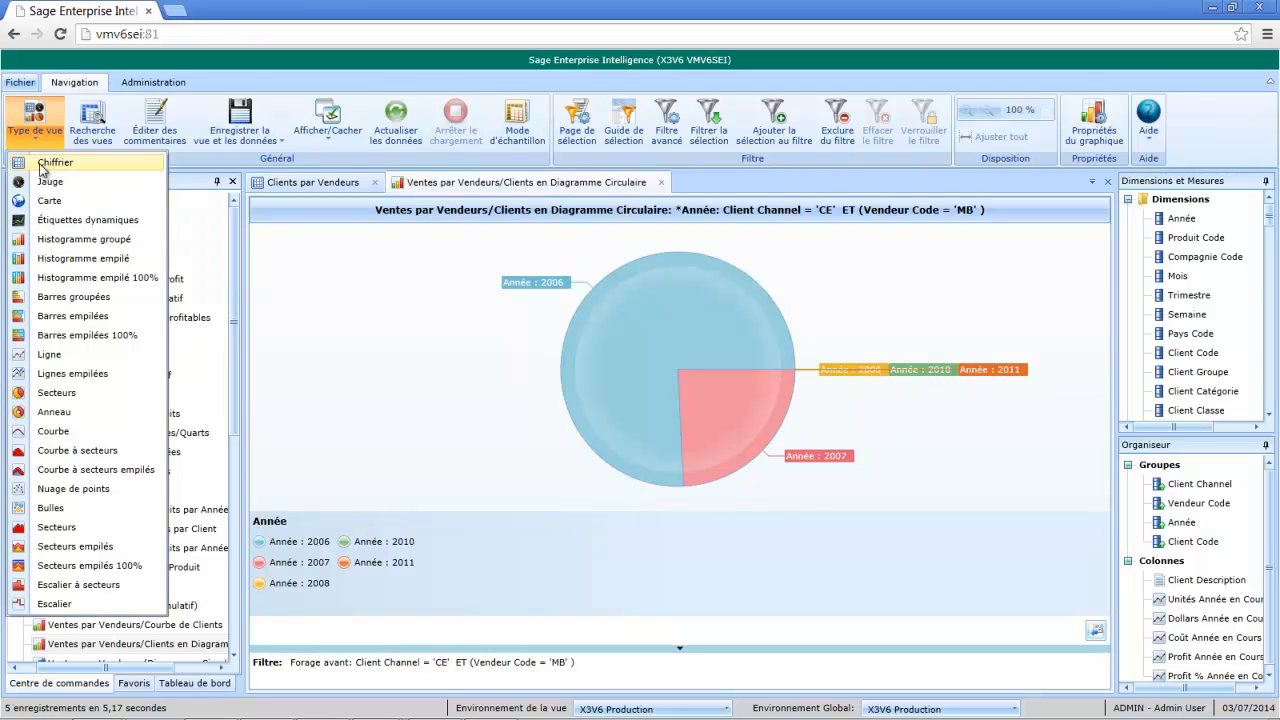
click(50, 163)
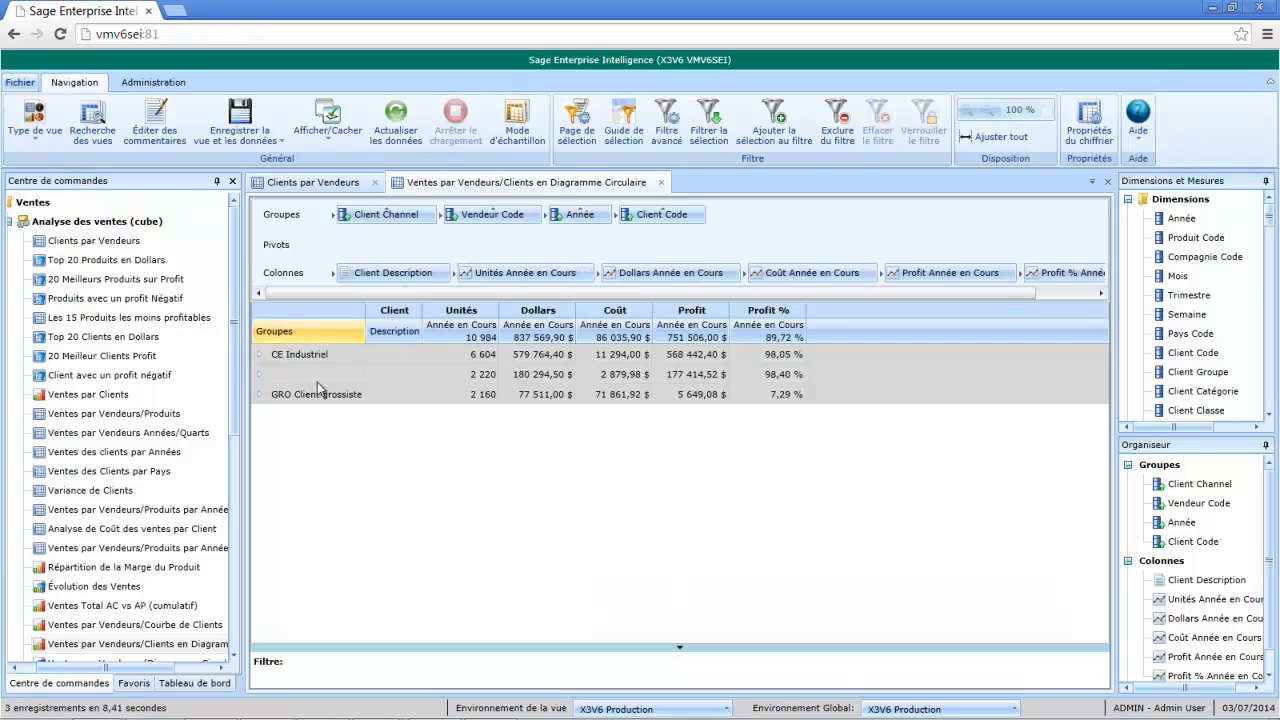
click(259, 357)
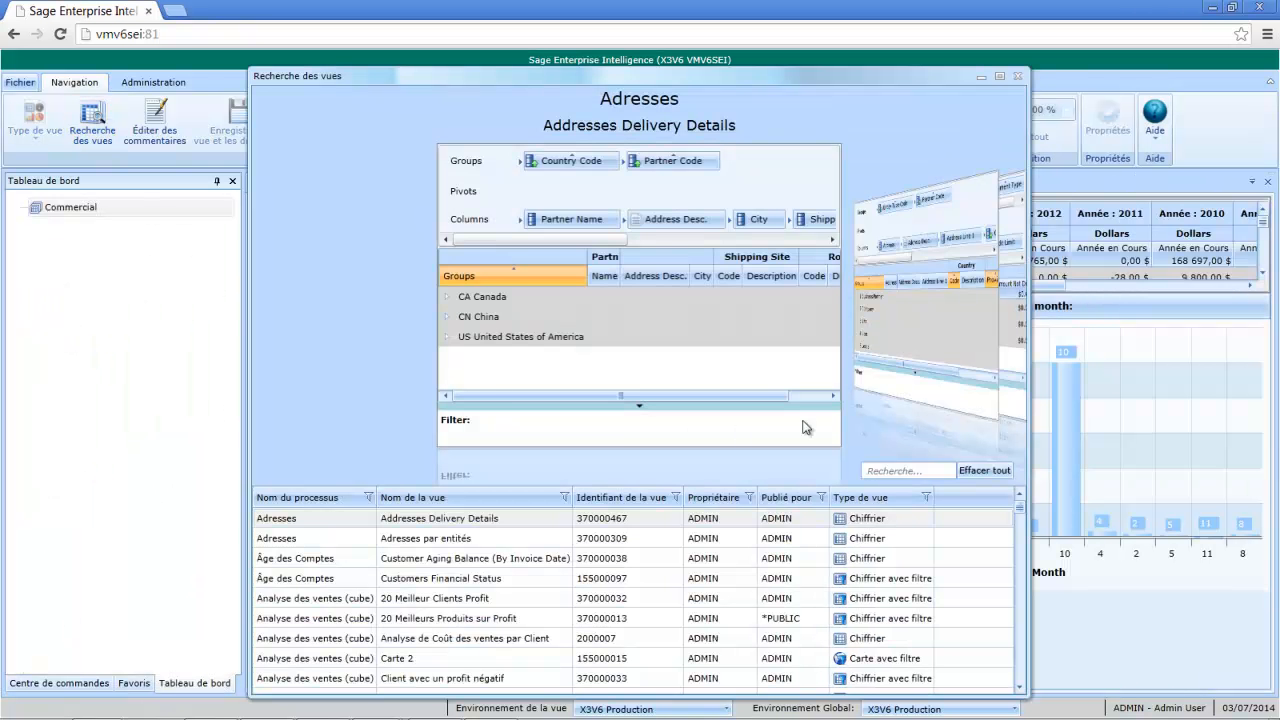
Step: Browse the view previews in the view search, from Addresses Delivery Details through to Company Overview
click(966, 336)
scroll(681, 346, down, 2)
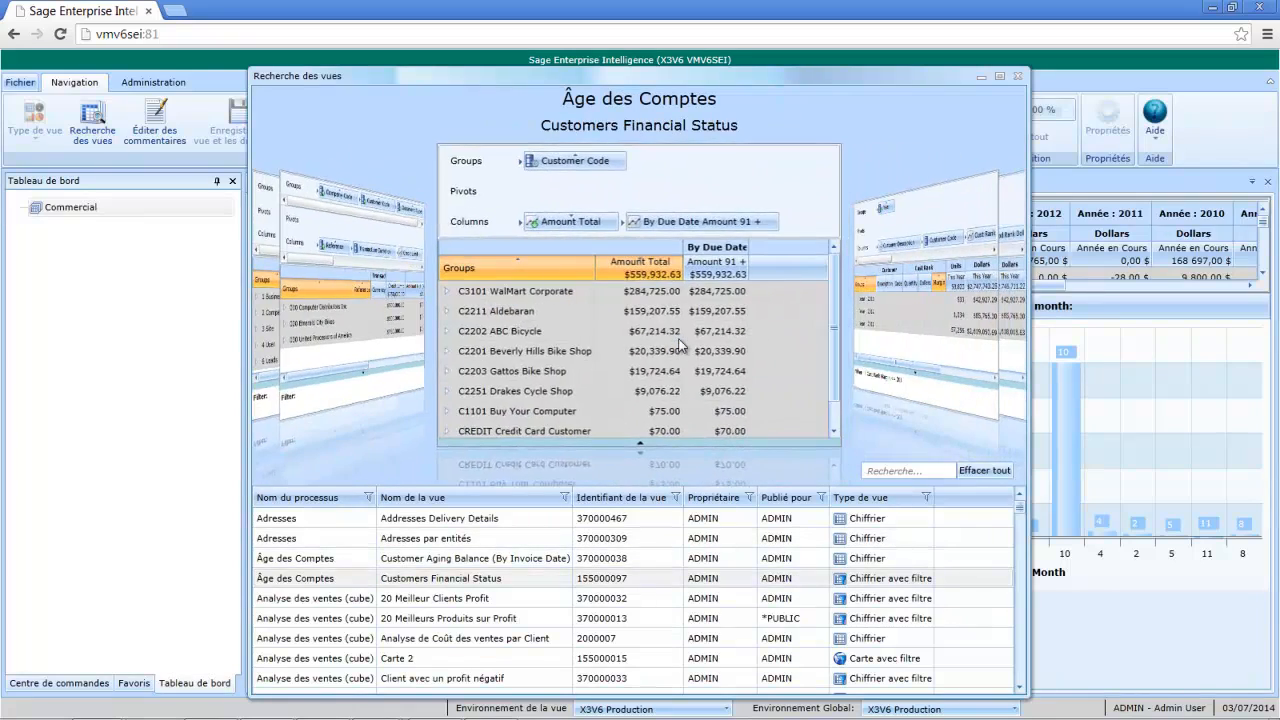
click(942, 329)
click(985, 340)
click(985, 335)
click(985, 335)
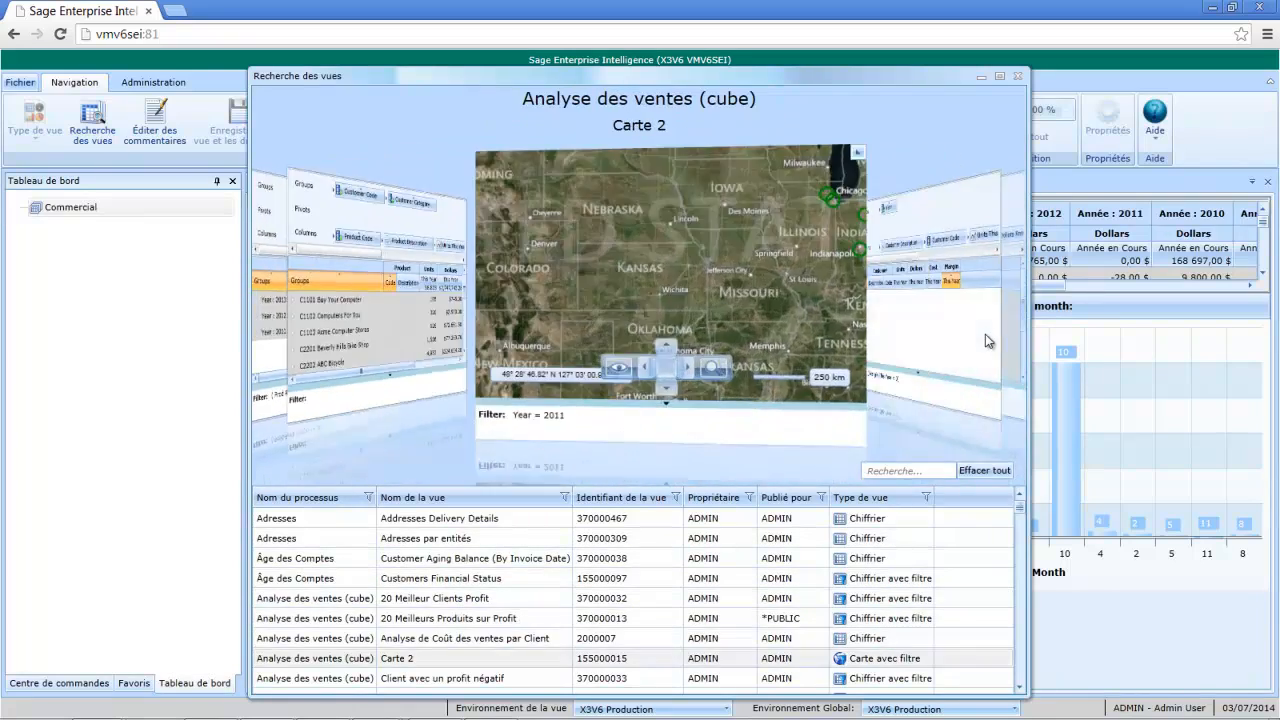
click(985, 335)
click(985, 335)
click(985, 335)
Step: Search the available views for "clien"
click(923, 470)
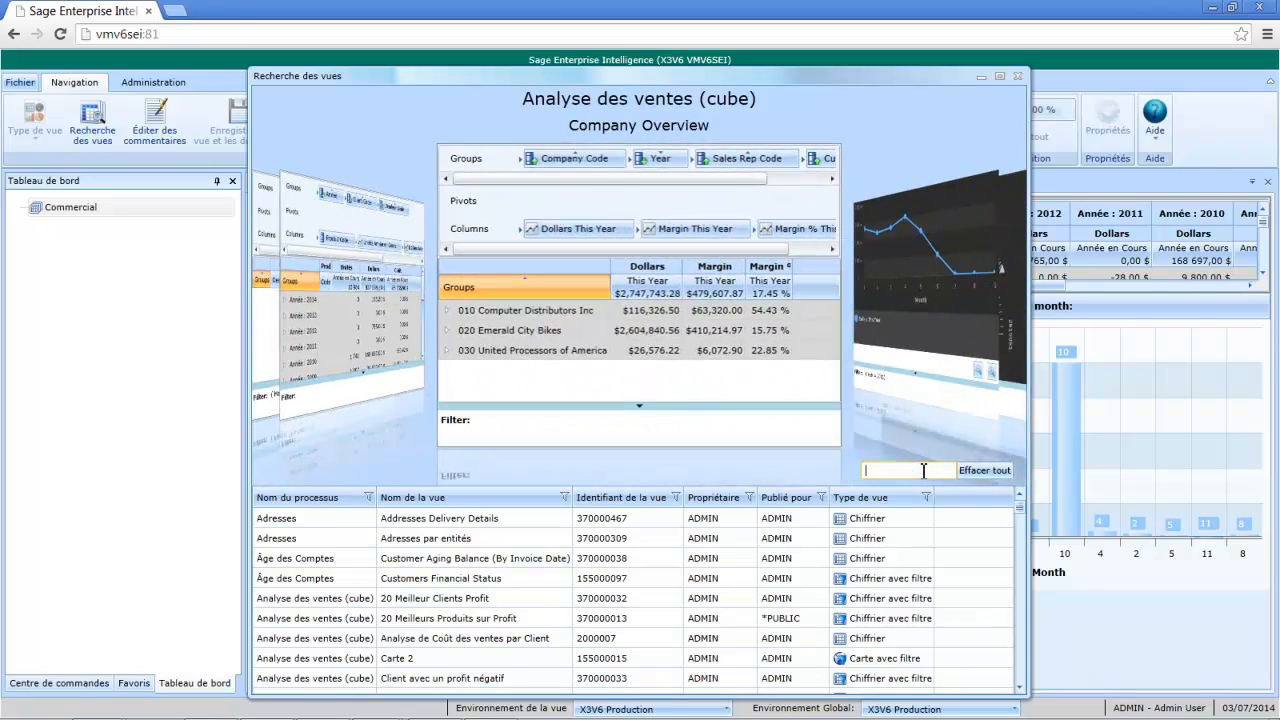
text(clien)
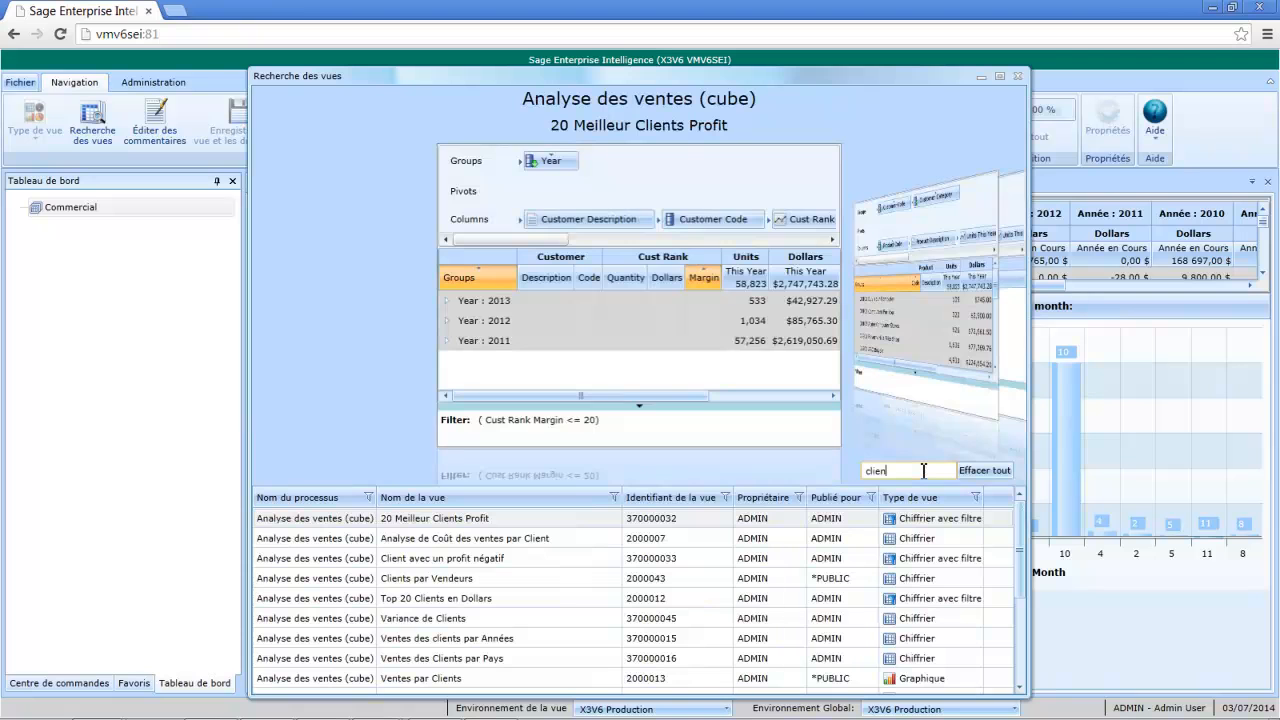
Step: Complete the view search text as "client" and filter the results to the Graphique view type
text(t)
click(976, 498)
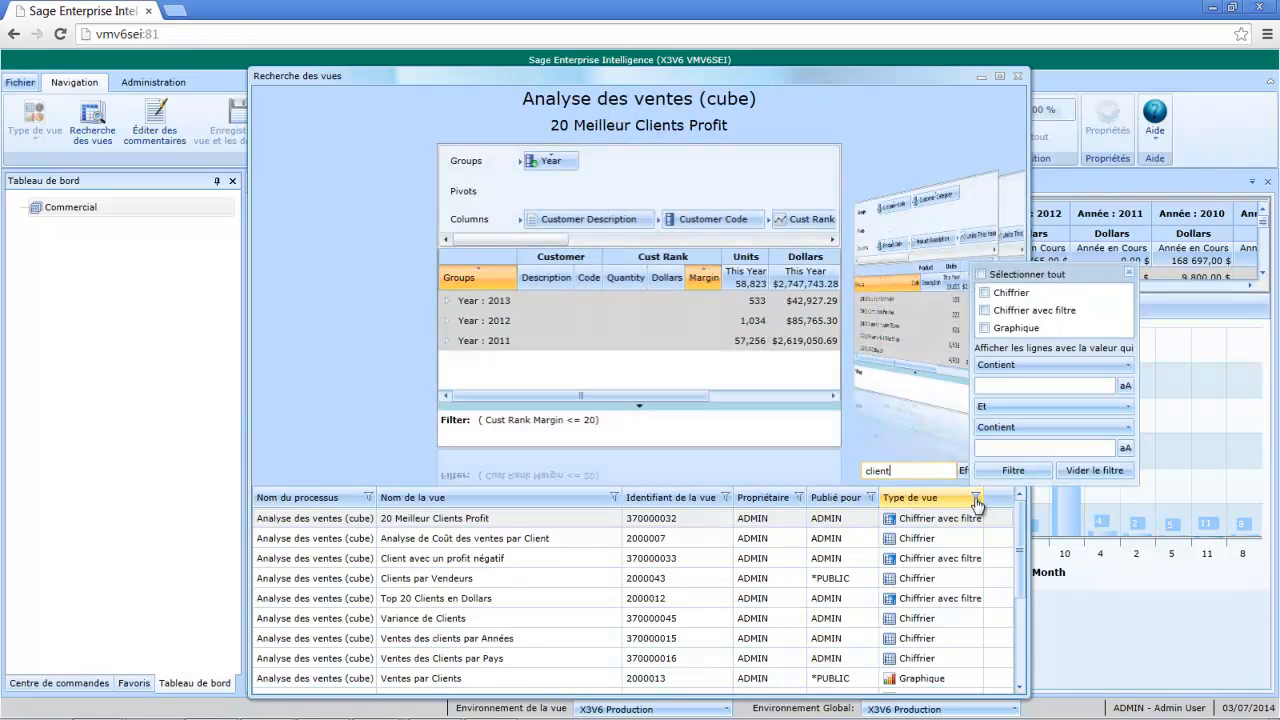
click(1013, 470)
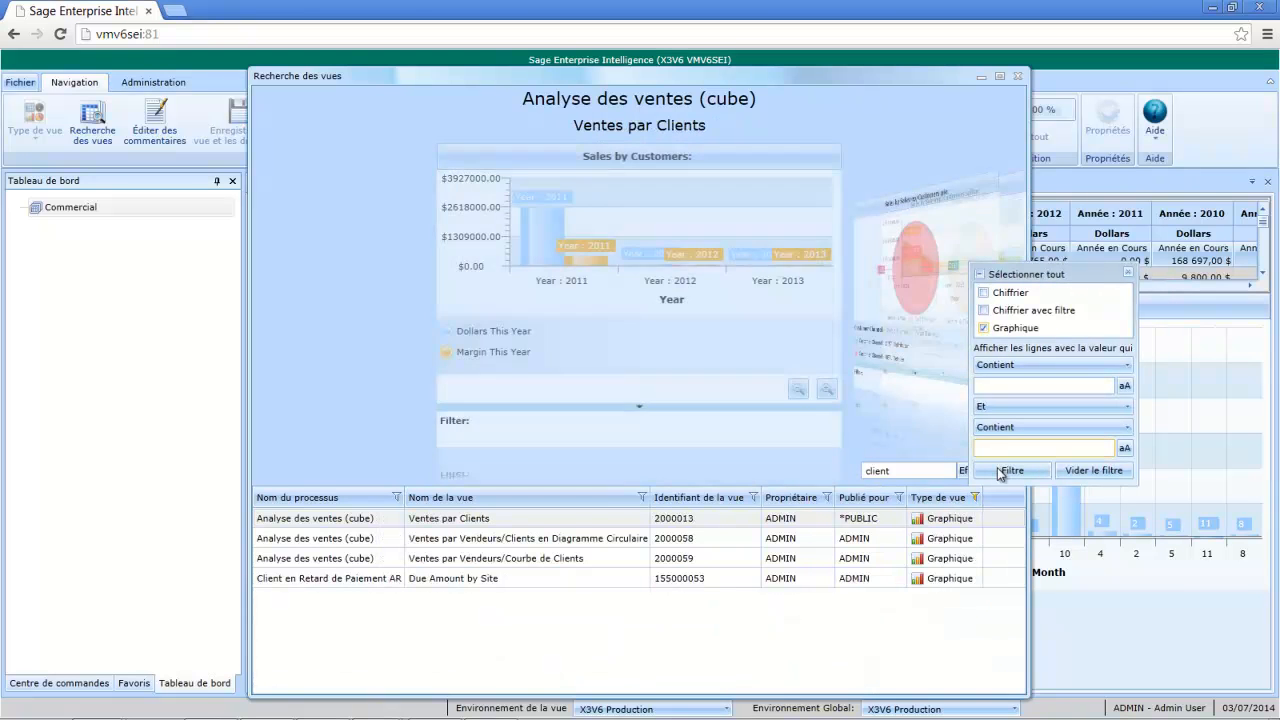
Step: Preview the Ventes par Vendeurs/Clients en Diagramme Circulaire and Ventes par Vendeurs/Courbe de Clients charts, and close the view search
click(544, 542)
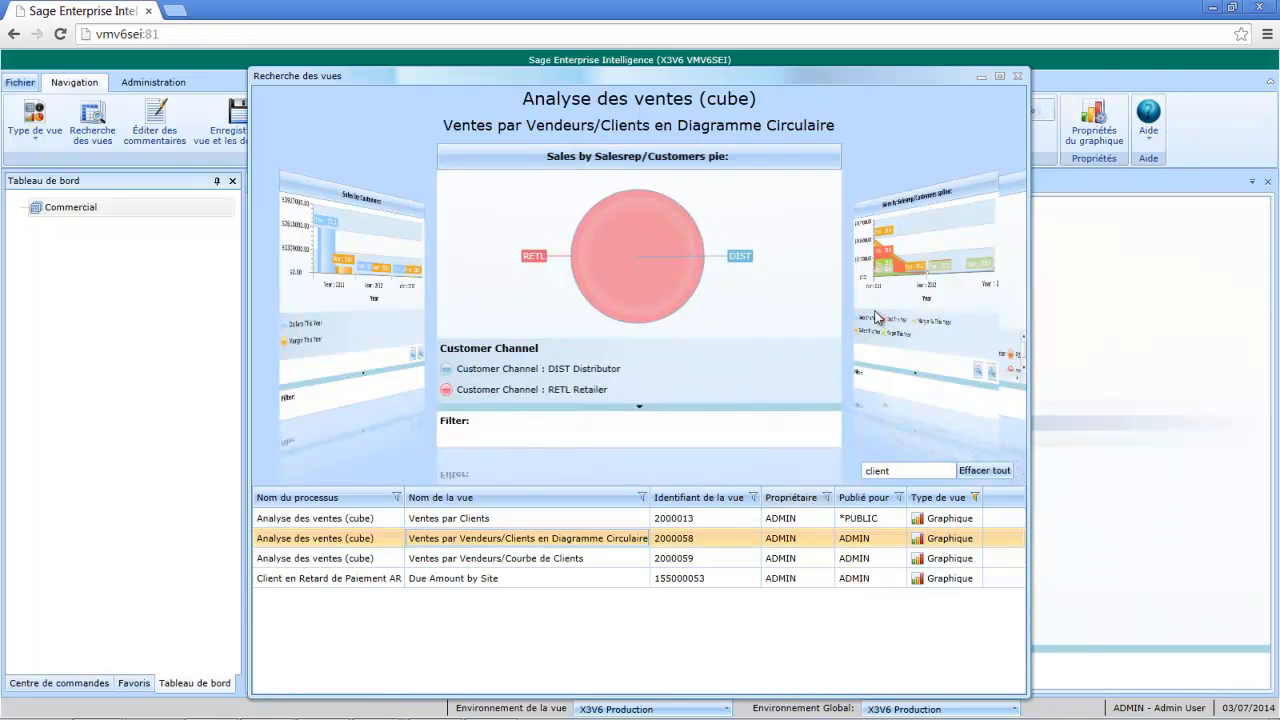
click(929, 336)
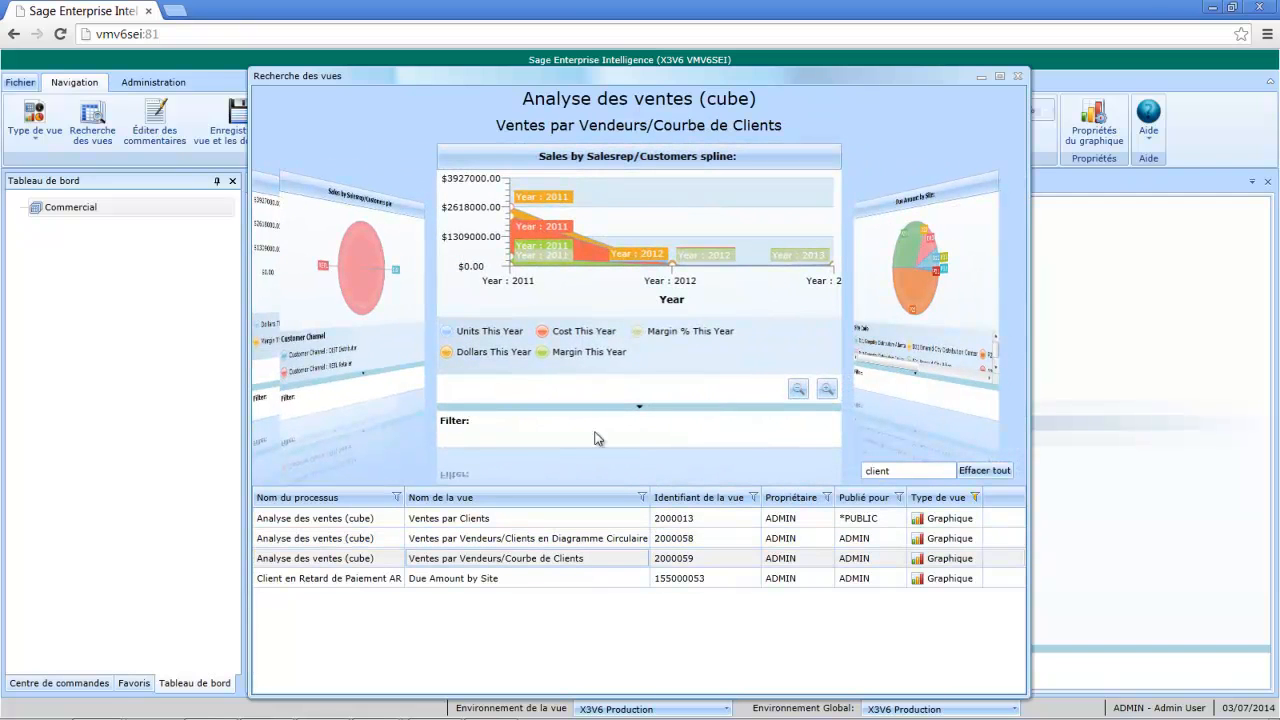
click(1017, 78)
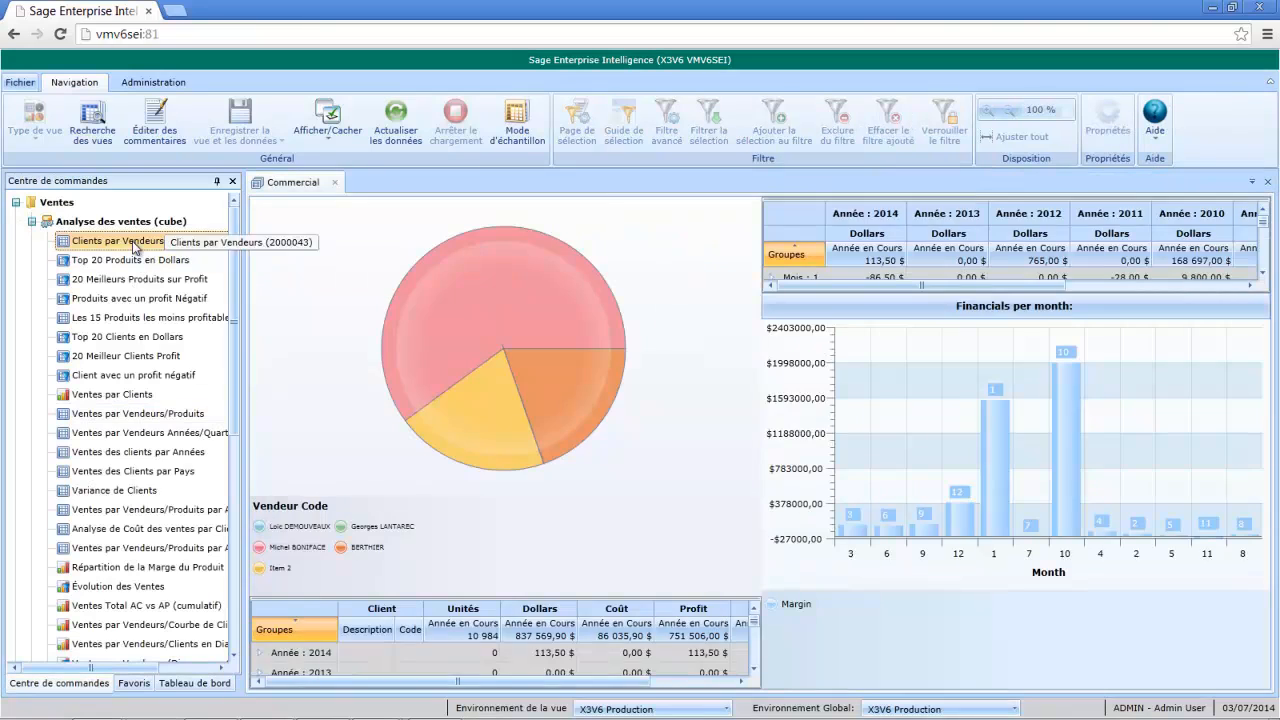
Step: Open the Clients par Vendeurs view from the sales cube and the Commercial dashboard in separate tabs
double_click(150, 241)
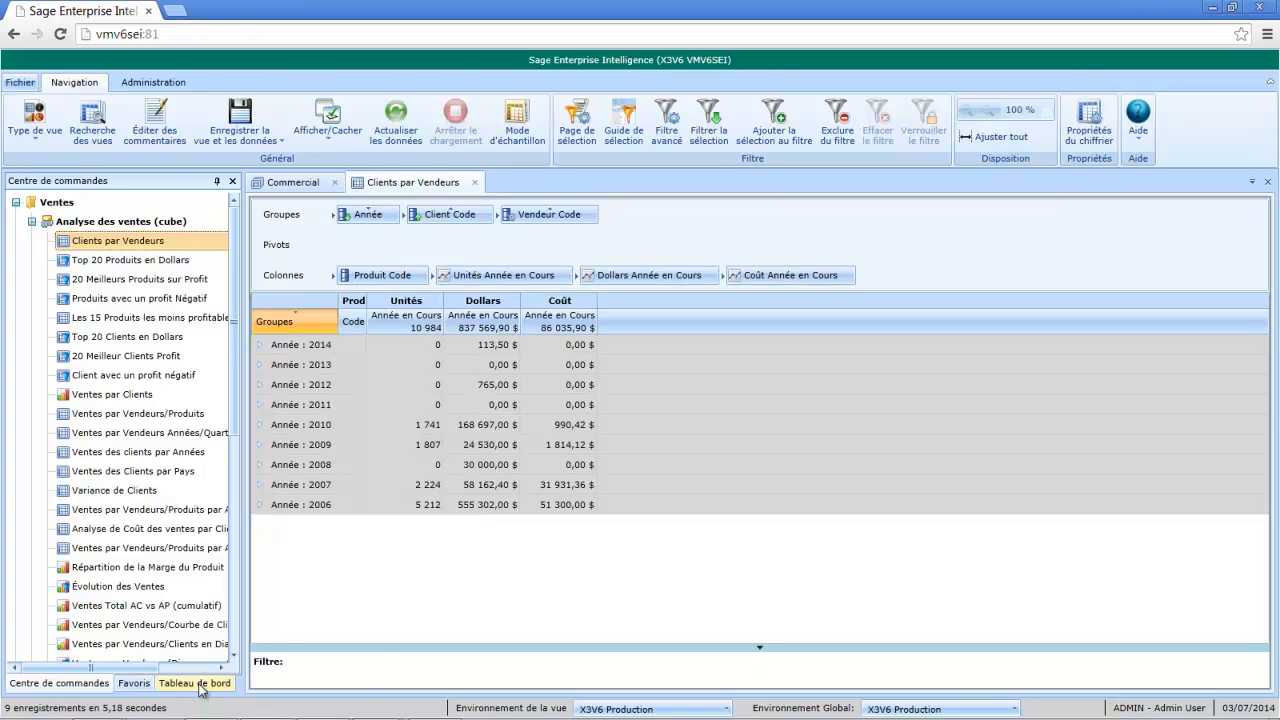
click(197, 683)
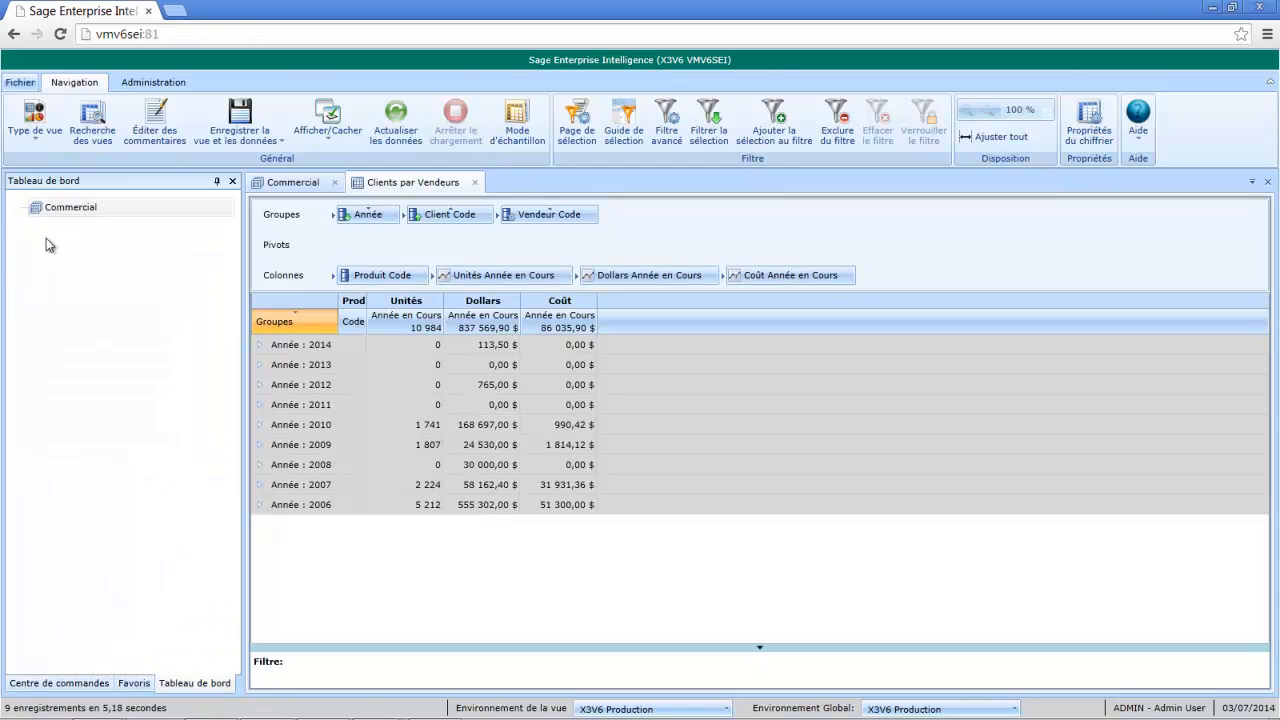
double_click(66, 209)
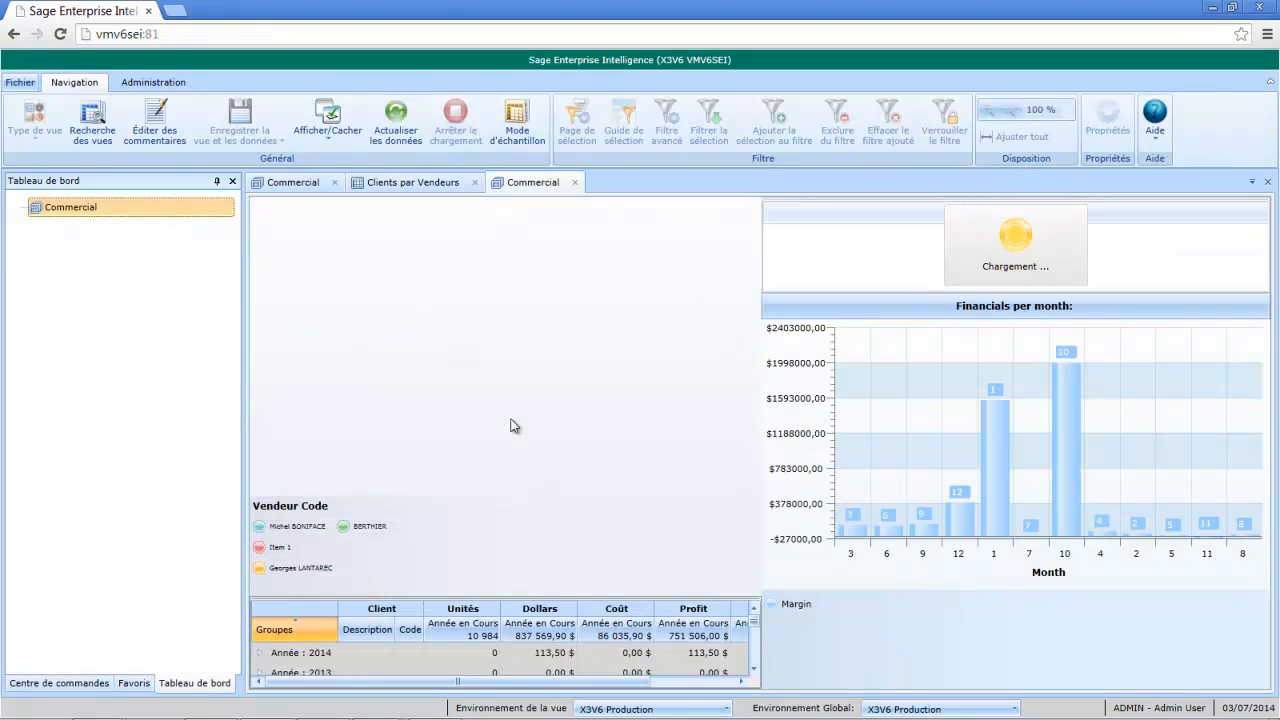
Step: Open the Commercial dashboard's grid of sales dollars by month and year in a new tab
right_click(510, 426)
click(562, 570)
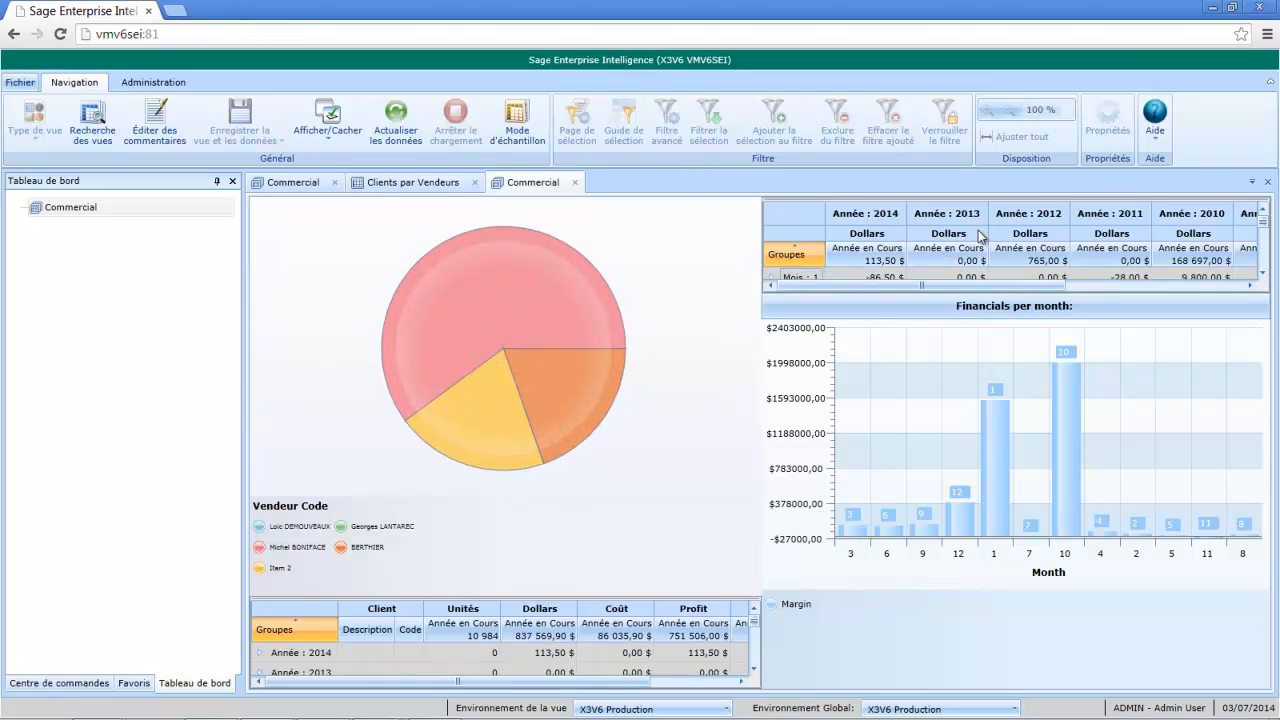
right_click(966, 285)
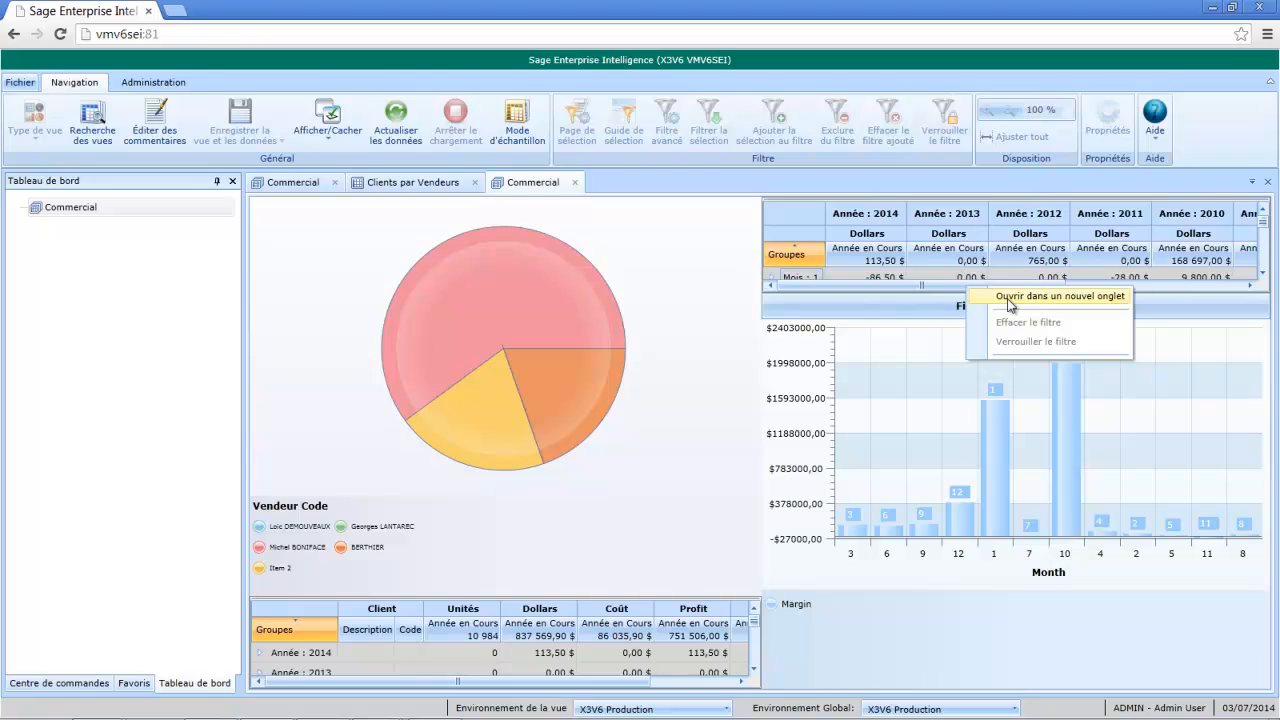
click(1011, 299)
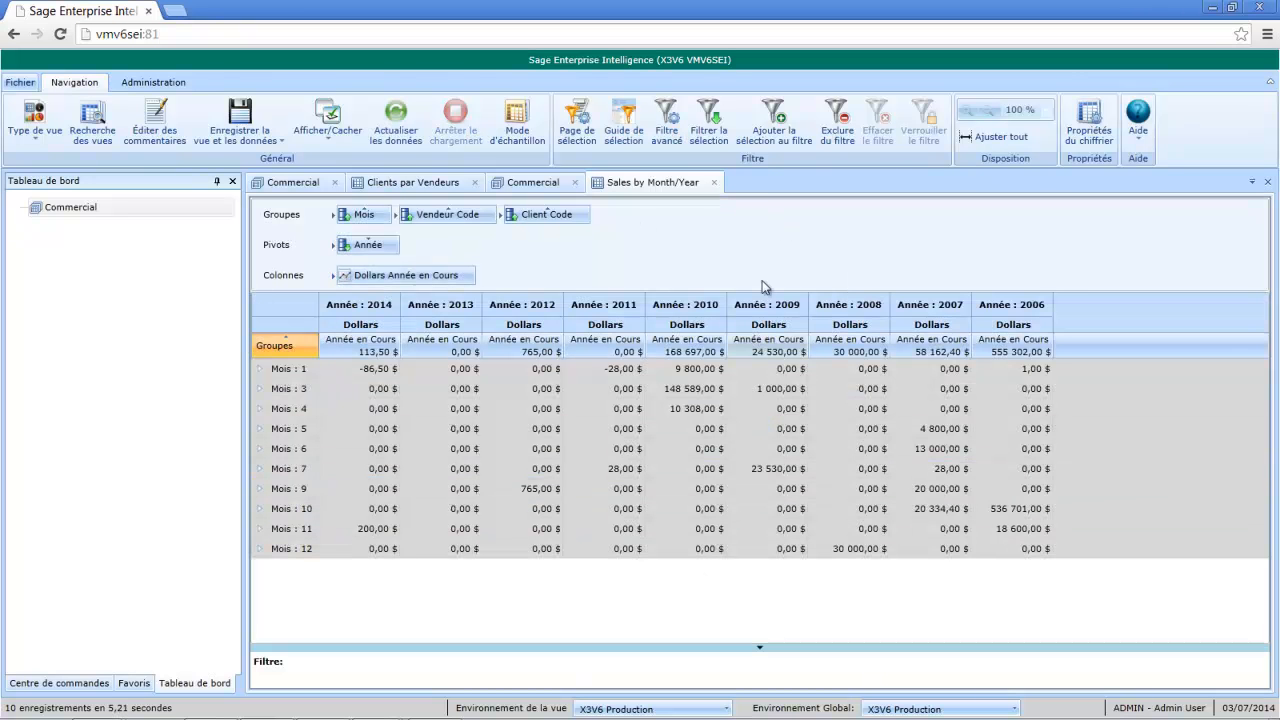
Step: Return to the Commercial dashboard, add the Année 2010 selection to the entire dashboard as a filter, and clear the added filter
click(513, 185)
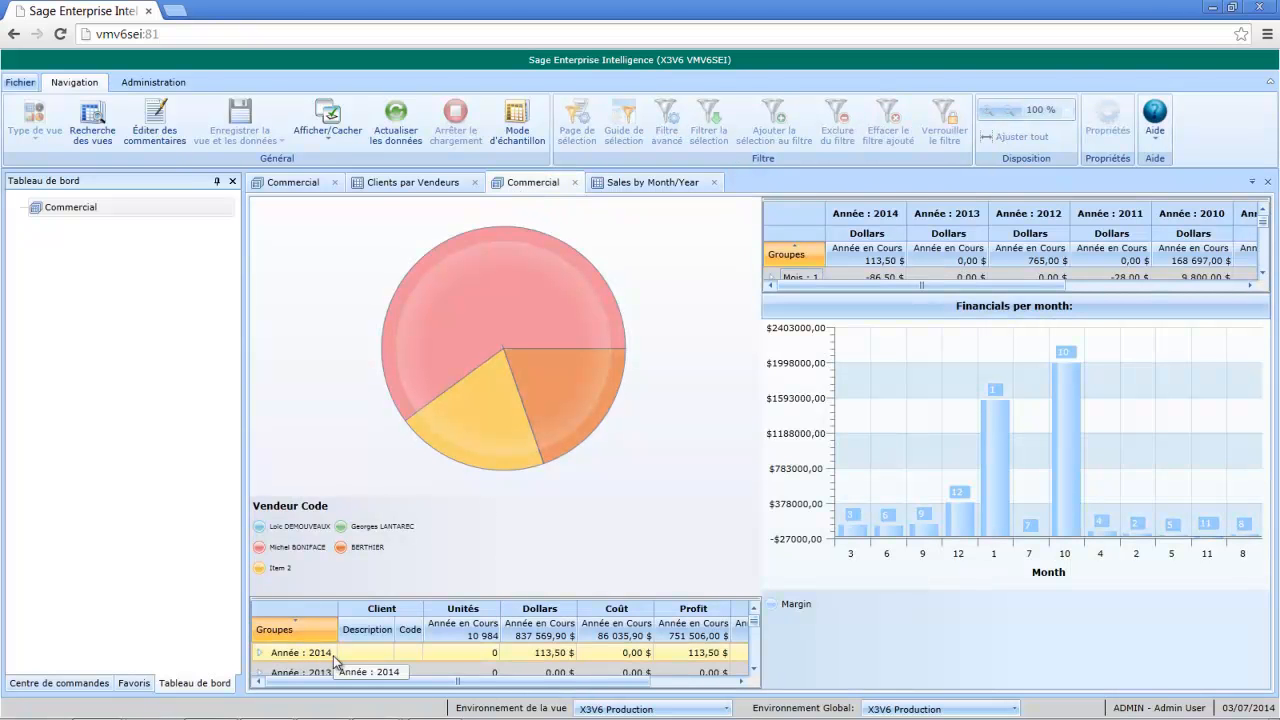
scroll(333, 655, down, 4)
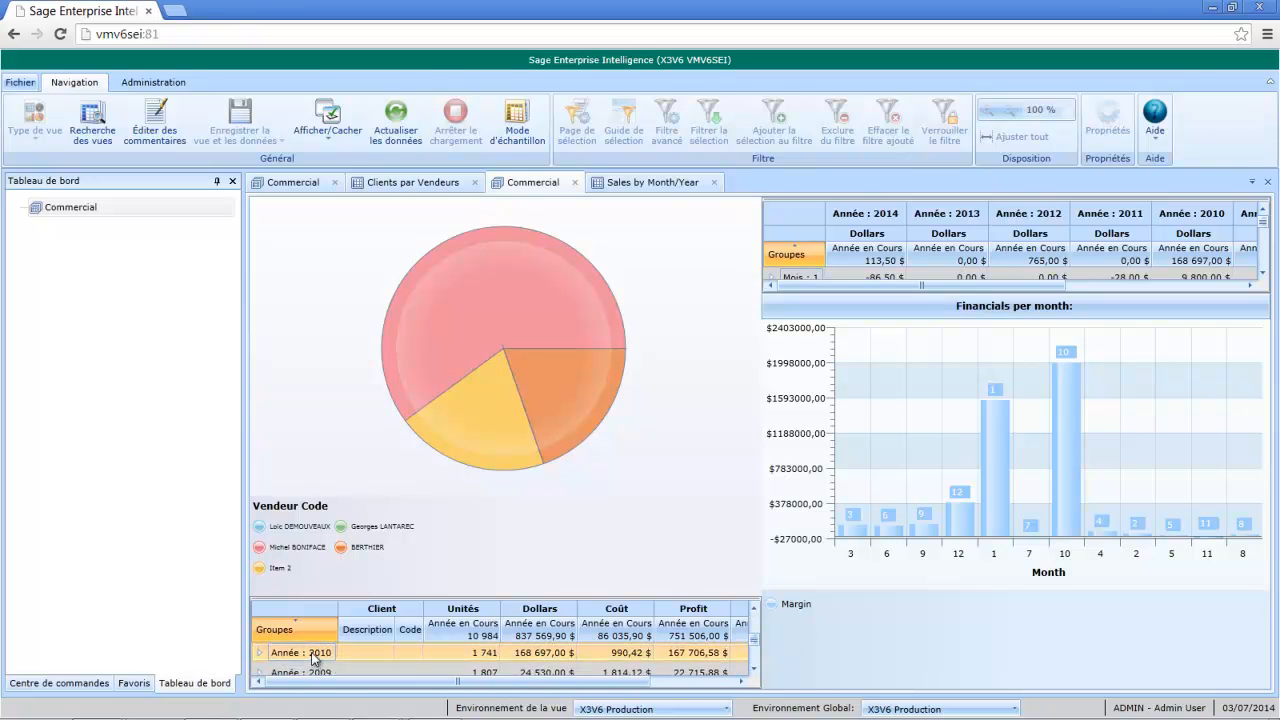
right_click(314, 659)
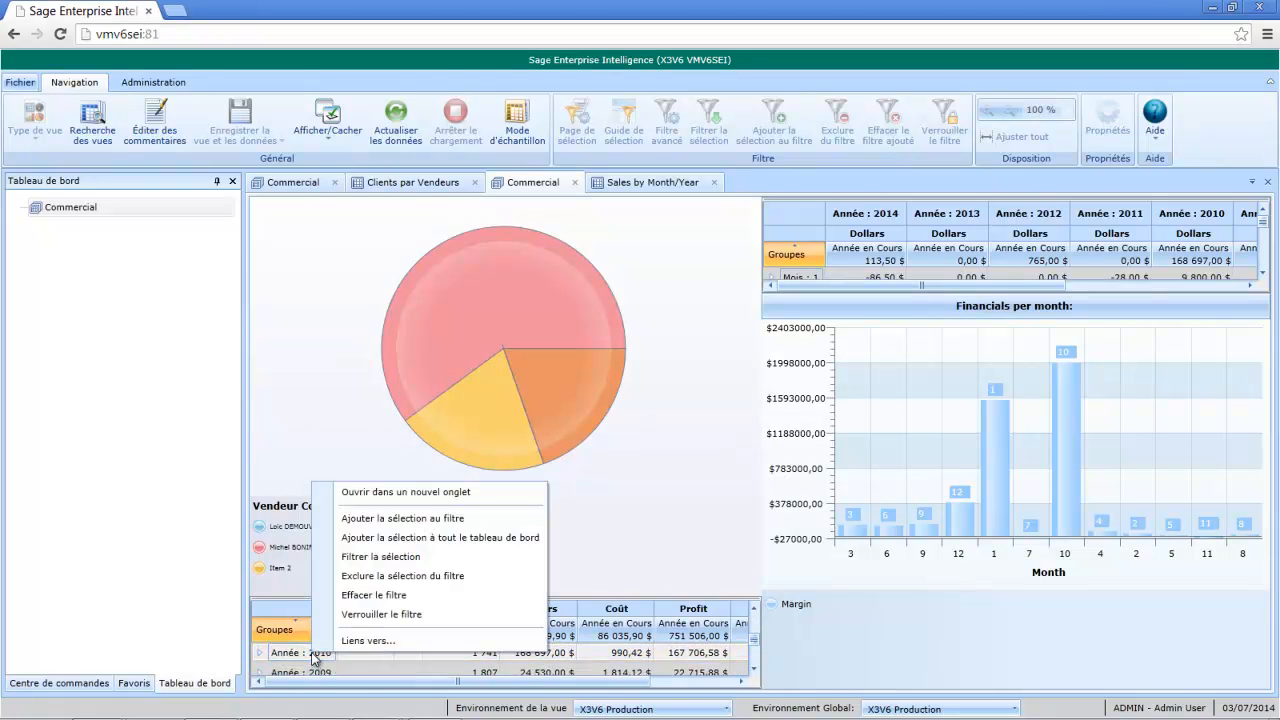
click(477, 545)
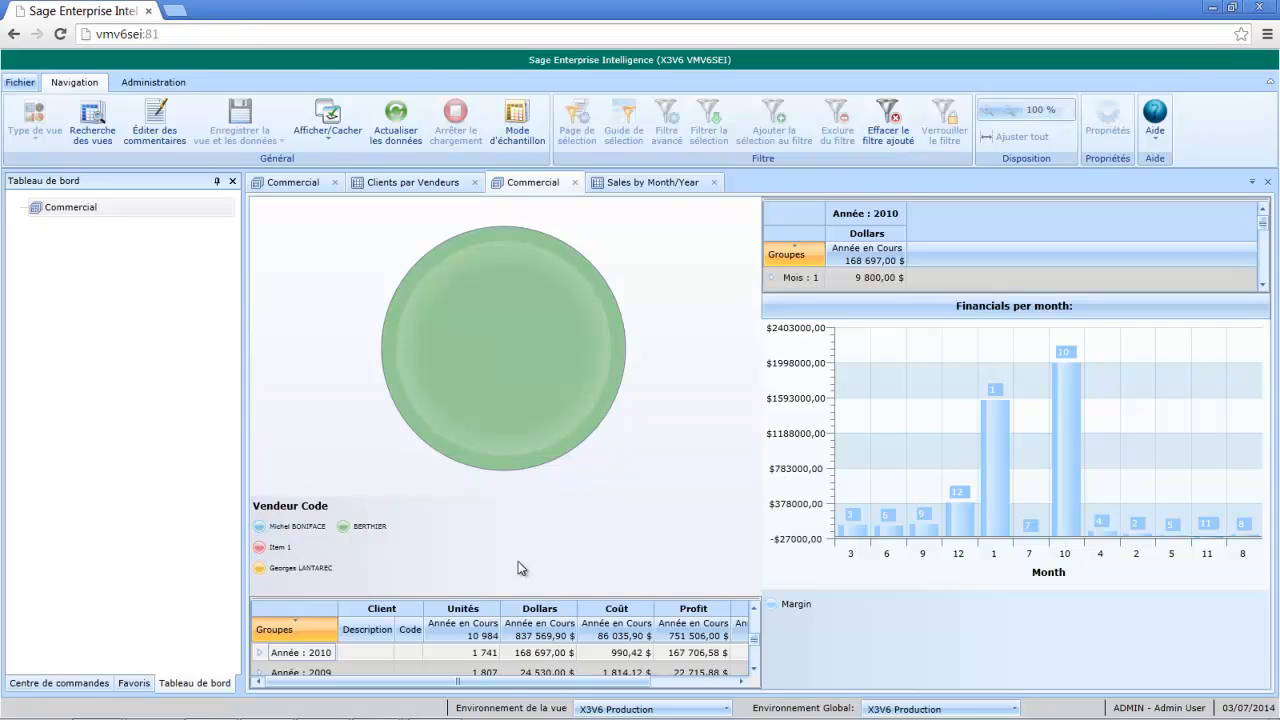
mouse_move(501, 444)
click(895, 120)
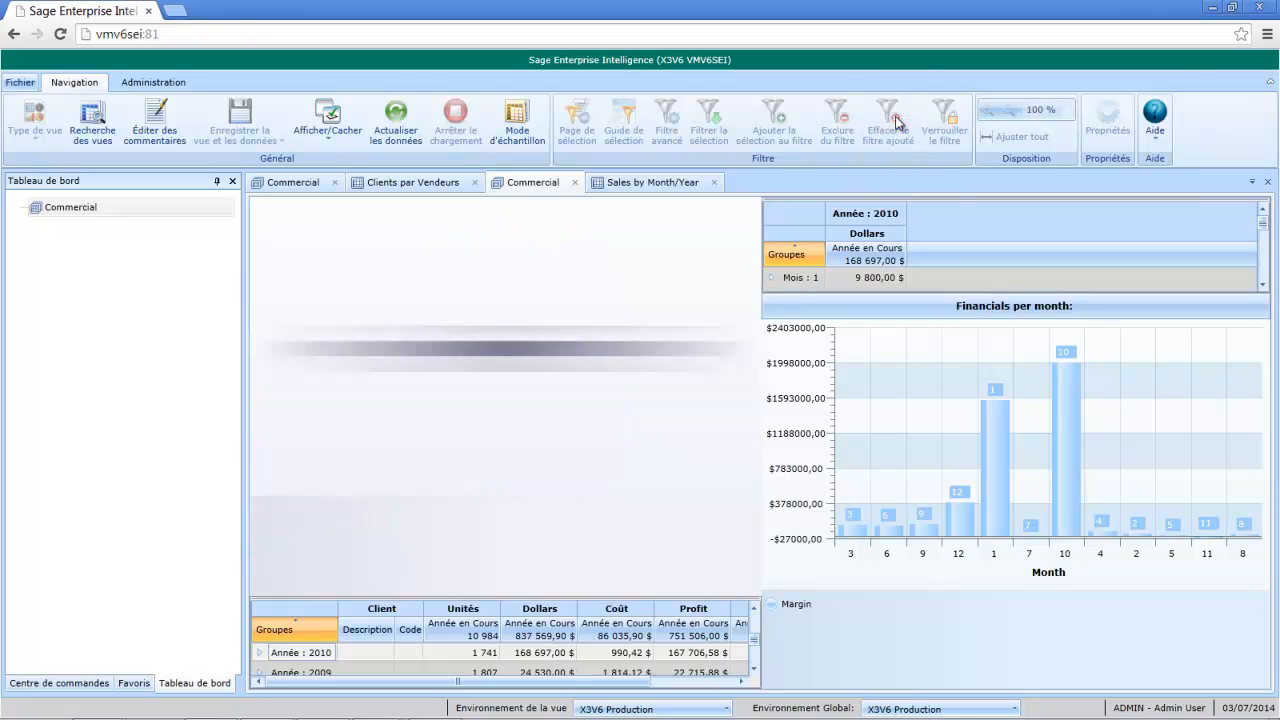